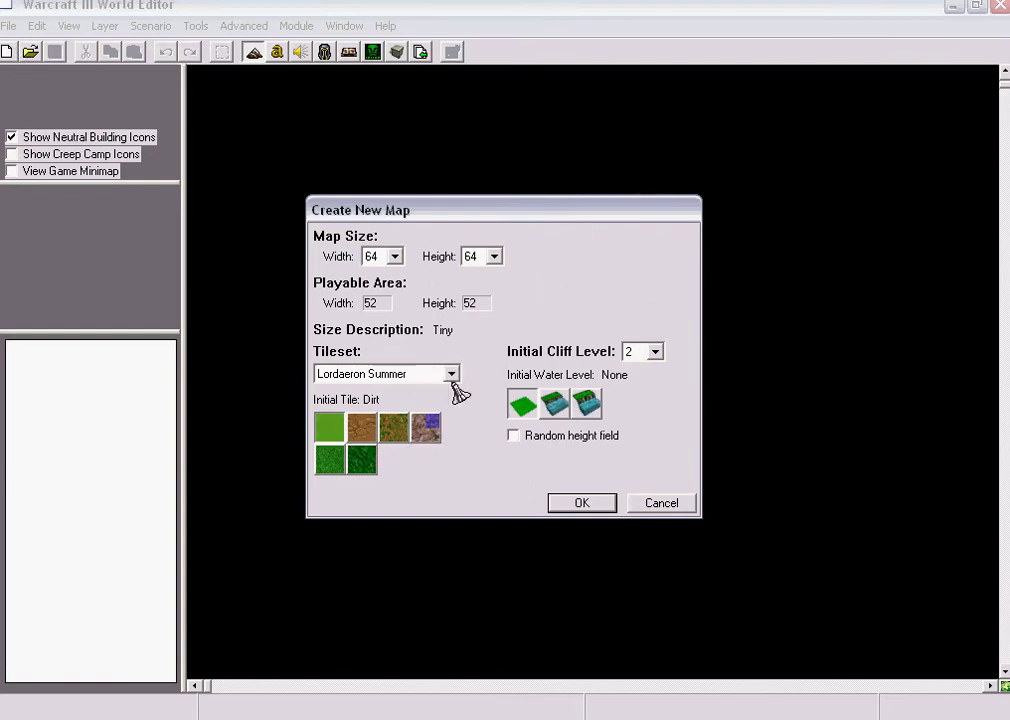
Keep map width 64 and, after previewing shallow and deep water, set starting water to None
left_click(395, 257)
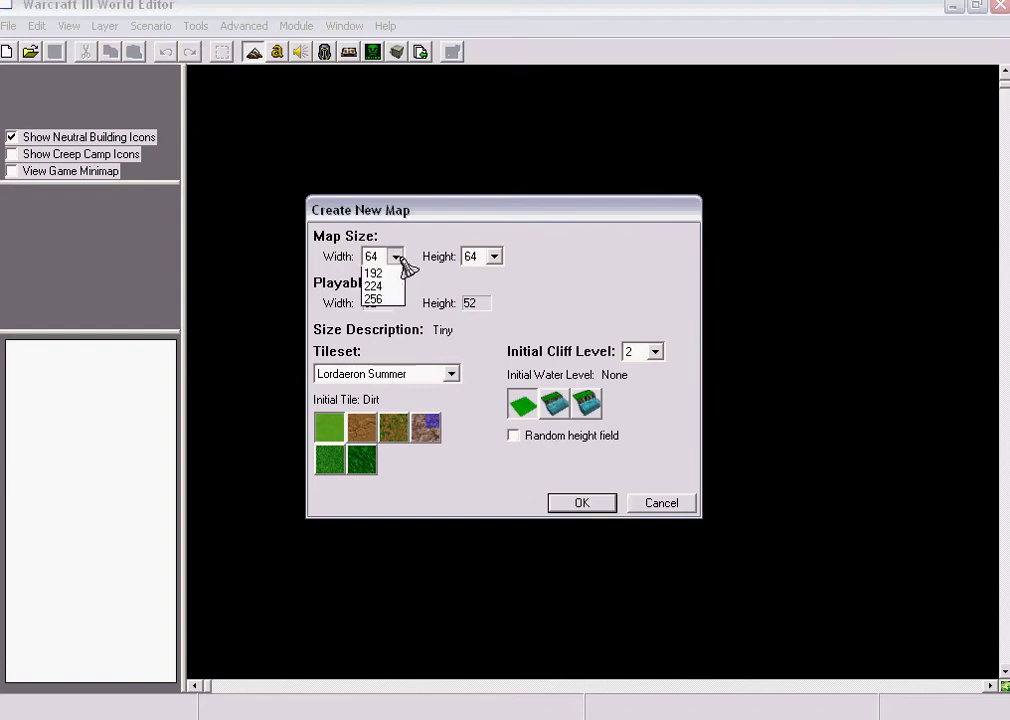
left_click(403, 260)
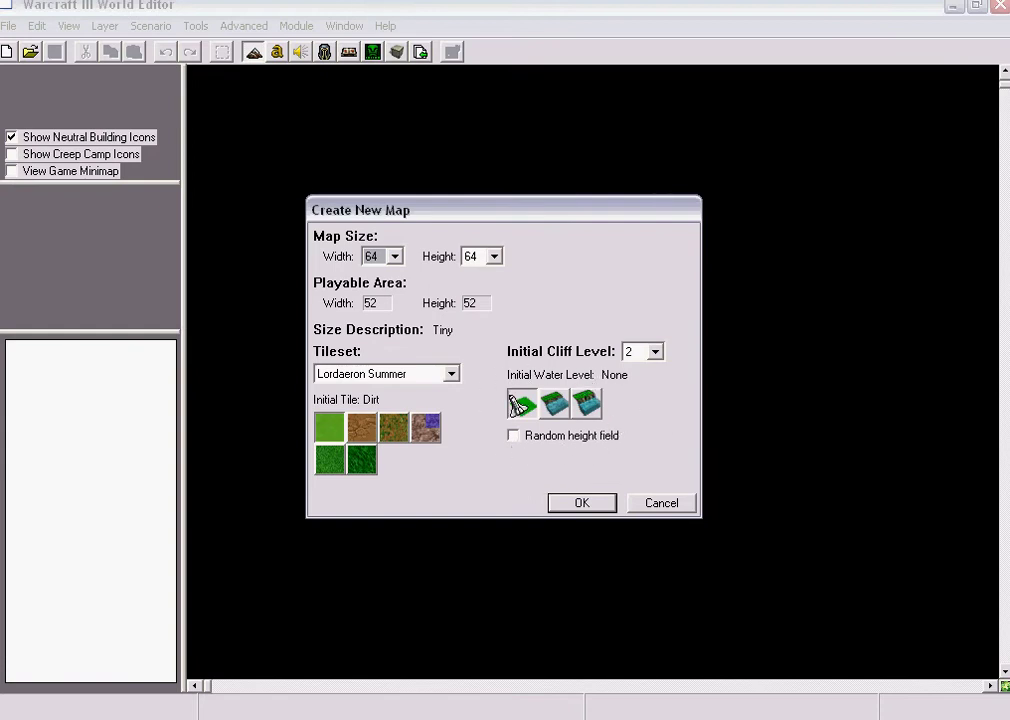
left_click(555, 403)
left_click(588, 402)
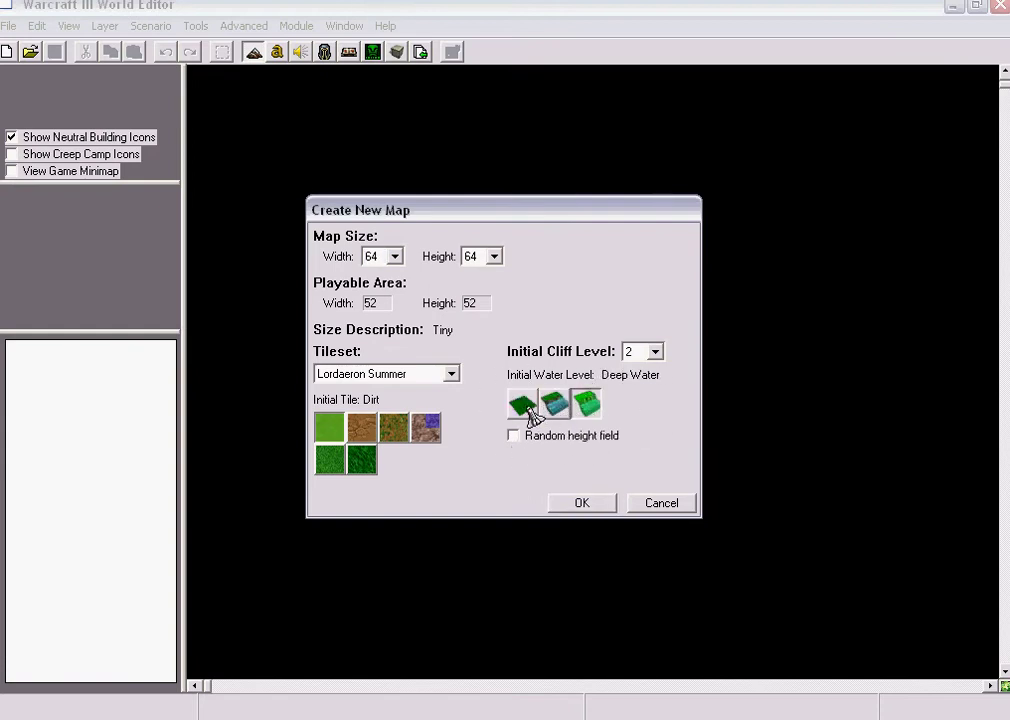
left_click(555, 405)
left_click(524, 405)
left_click(555, 405)
left_click(587, 404)
left_click(556, 405)
left_click(524, 406)
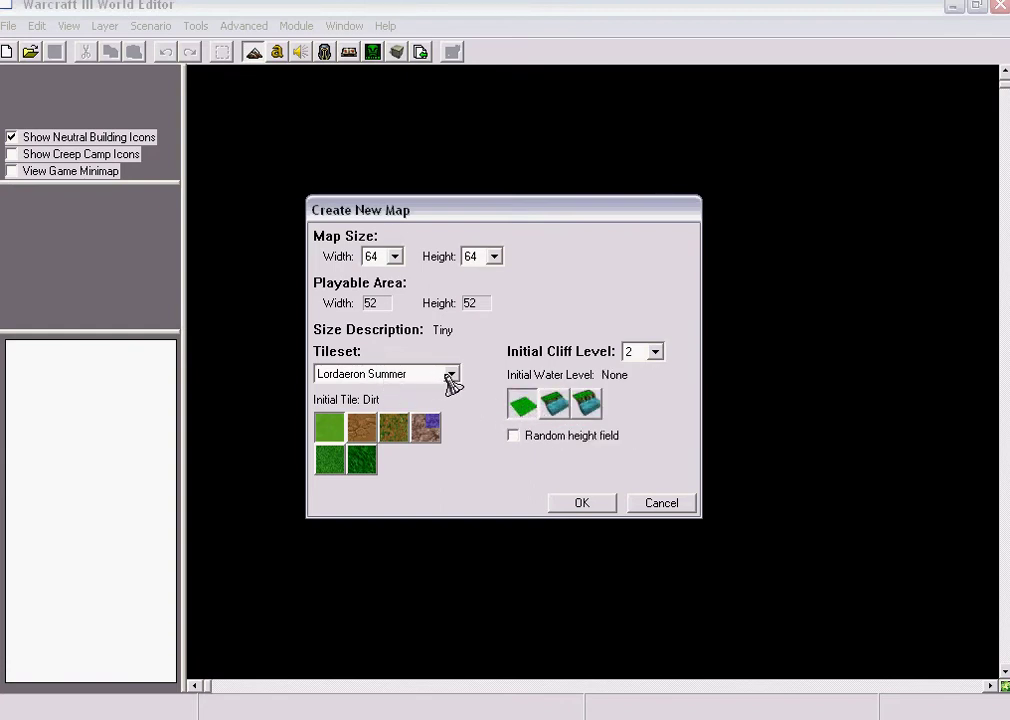
Keep Dirt as the starting tile after previewing other tiles, and create the map
left_click(362, 428)
left_click(393, 428)
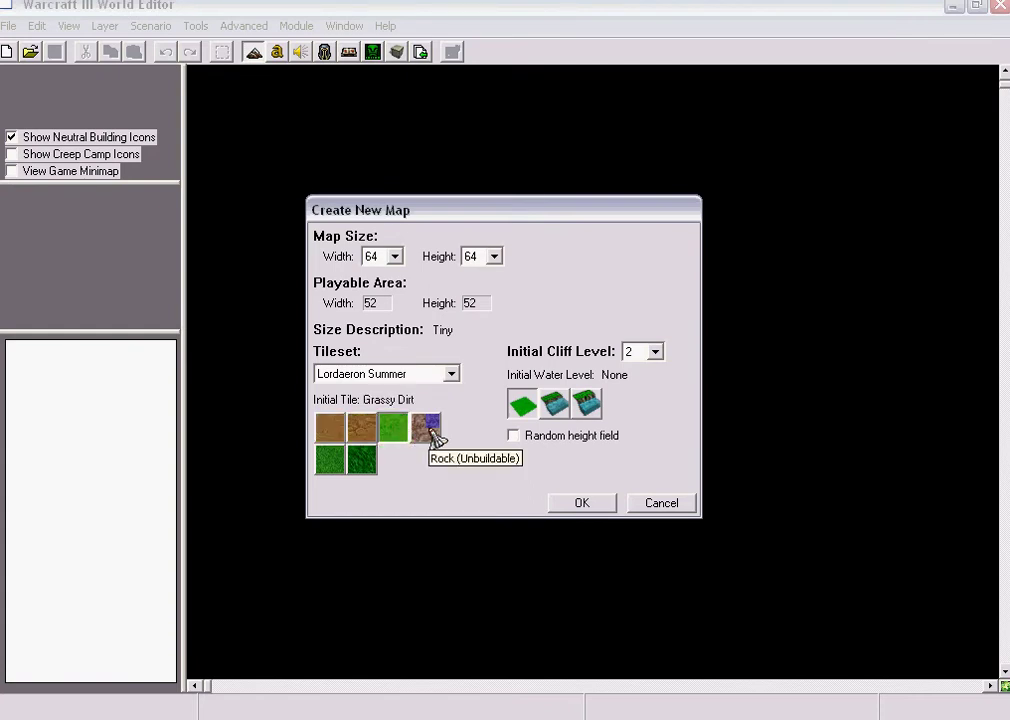
left_click(425, 428)
left_click(328, 432)
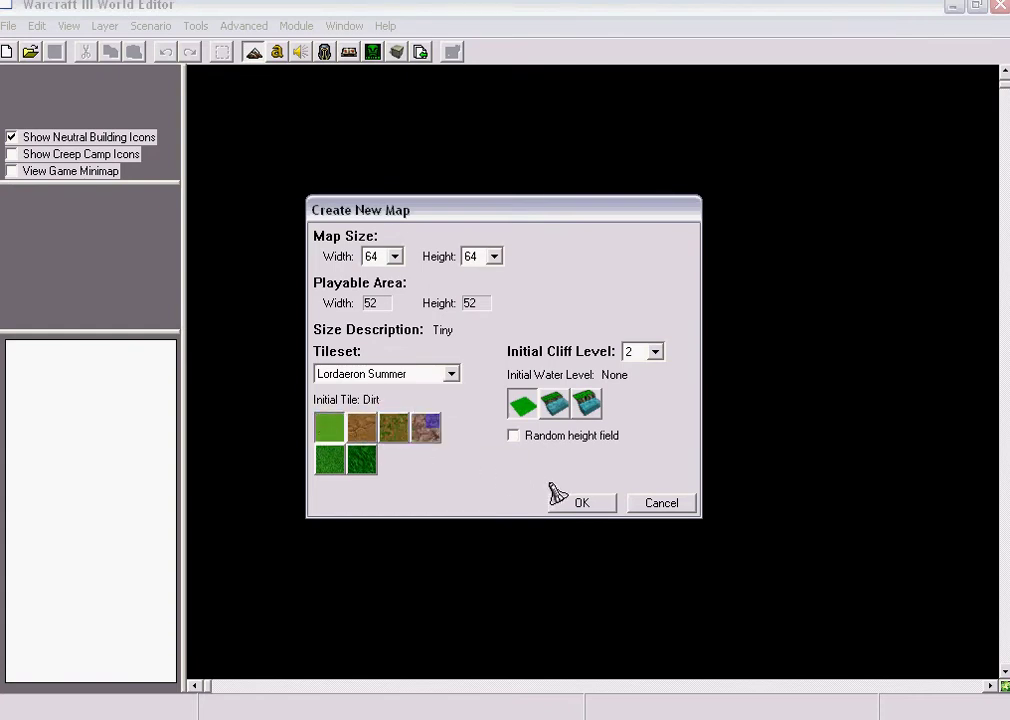
left_click(591, 507)
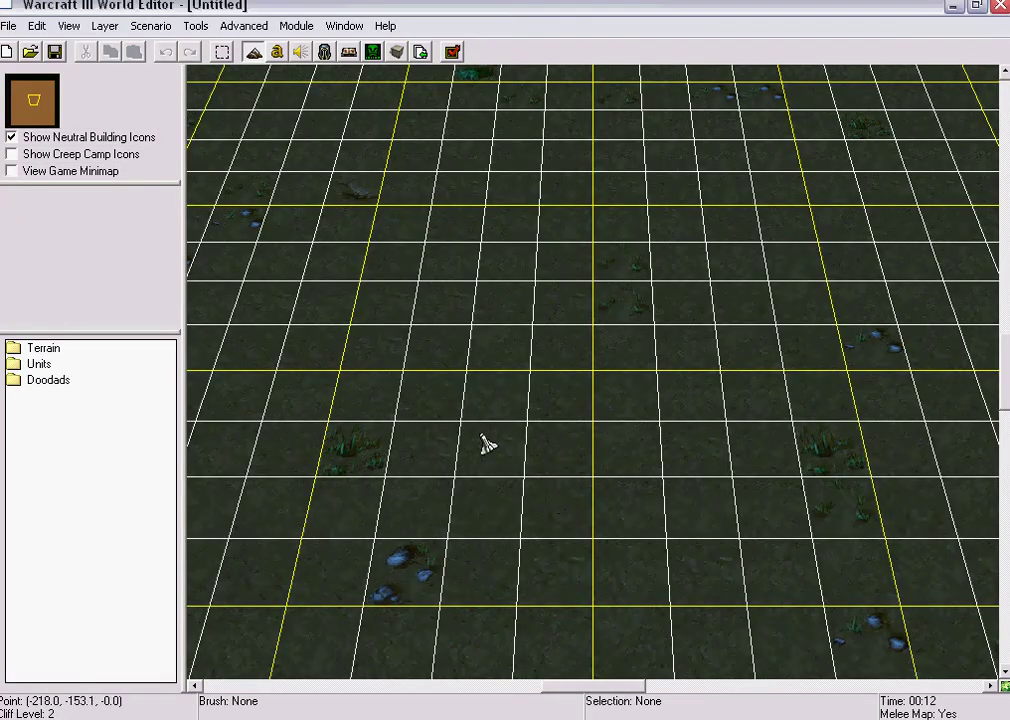
Pan around the blank 64x64 dirt map and bring up the Layer menu
mouse_move(323, 330)
right_mouse_down()
mouse_move(753, 405)
mouse_move(838, 447)
mouse_move(721, 383)
mouse_move(638, 381)
mouse_move(523, 126)
mouse_move(645, 488)
mouse_move(446, 330)
mouse_move(629, 454)
mouse_move(782, 706)
mouse_move(512, 570)
right_mouse_up()
scroll(426, 471, "down", 2)
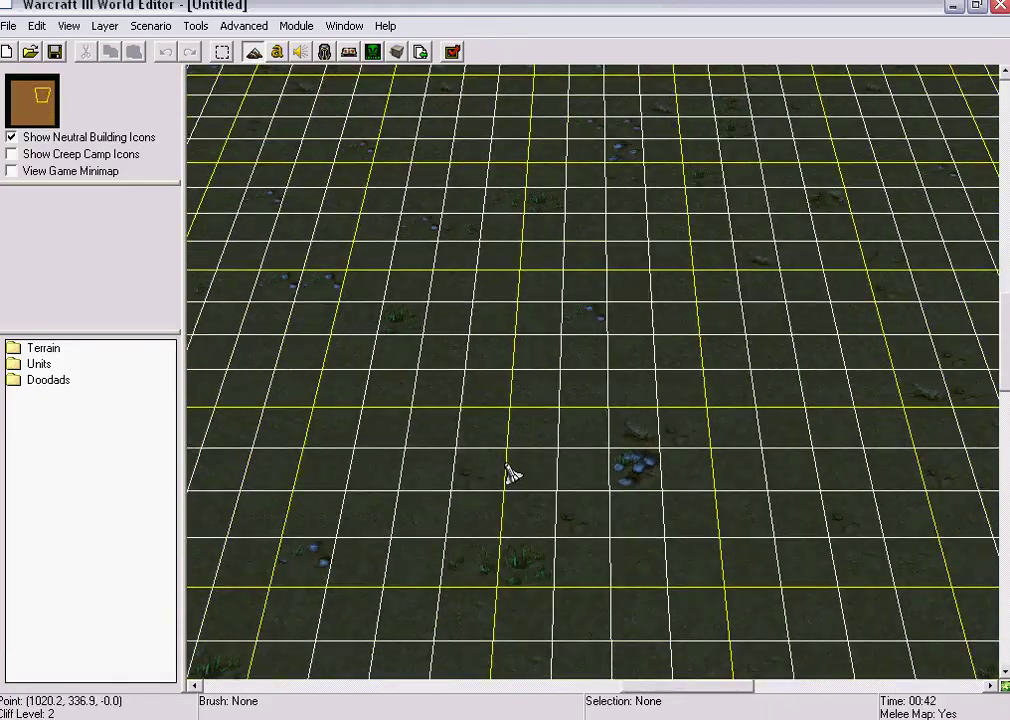
mouse_move(509, 476)
right_mouse_down()
mouse_move(485, 440)
mouse_move(733, 528)
mouse_move(769, 476)
mouse_move(814, 370)
mouse_move(695, 422)
mouse_move(699, 478)
right_mouse_up()
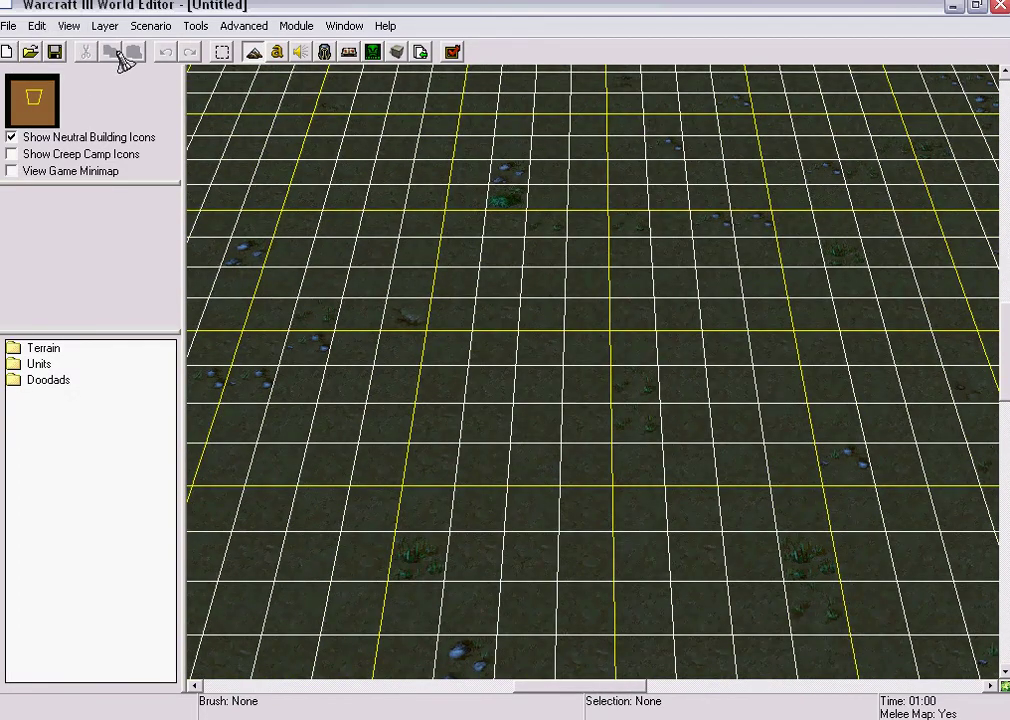
right_click_drag(555, 372, 455, 350)
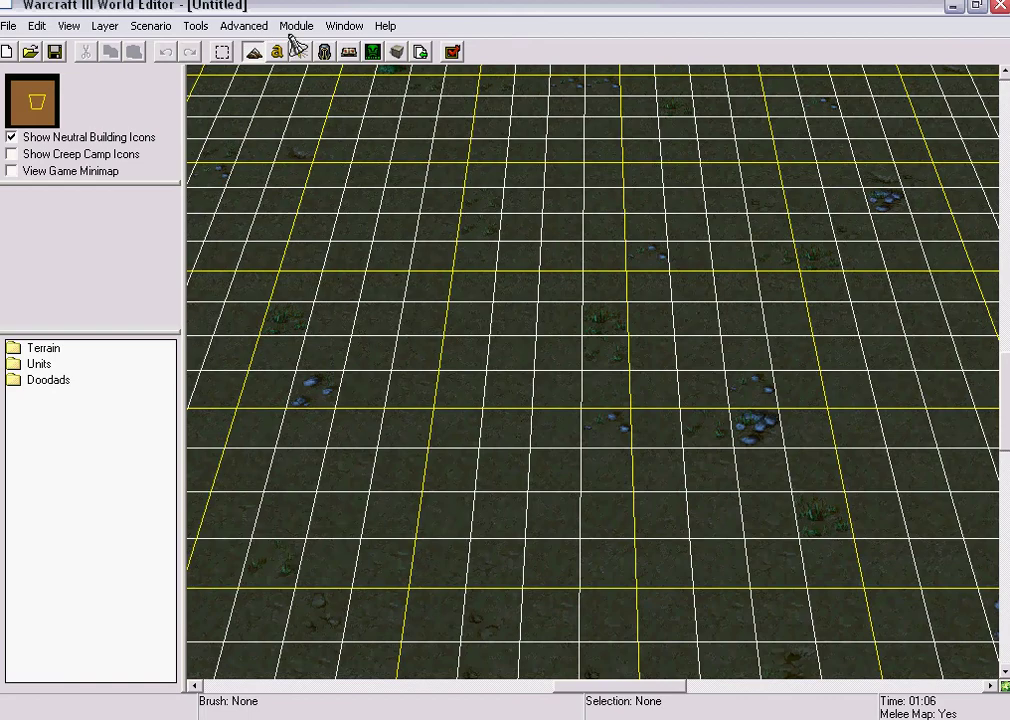
left_click(105, 27)
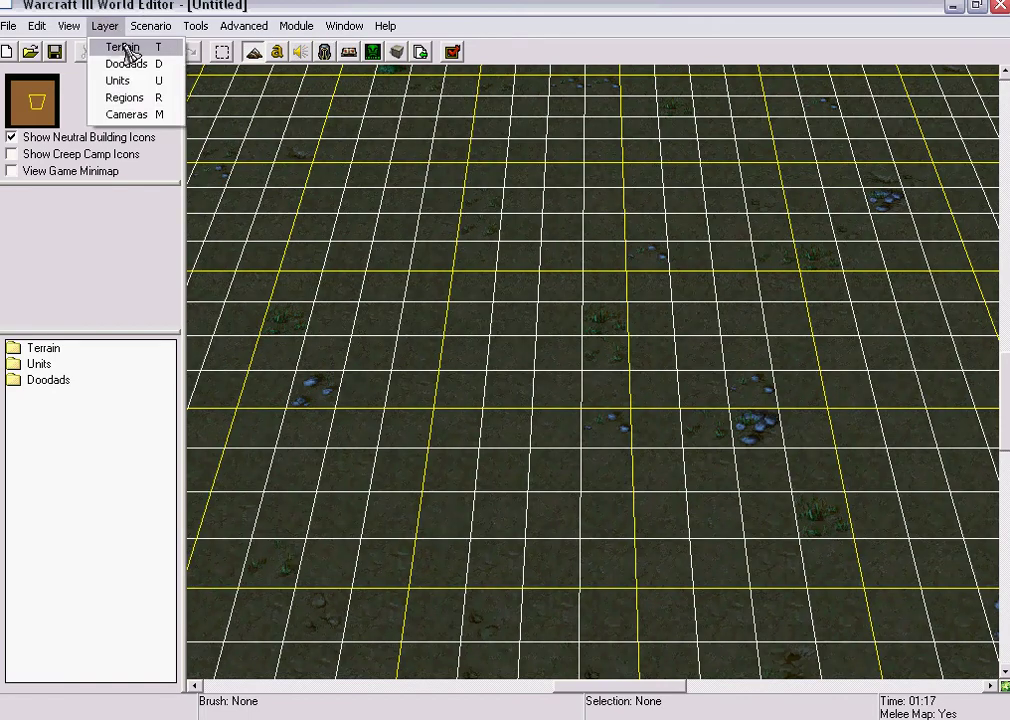
Switch to terrain editing with cliffs off, Grass texture and a size-8 square brush
left_click(124, 48)
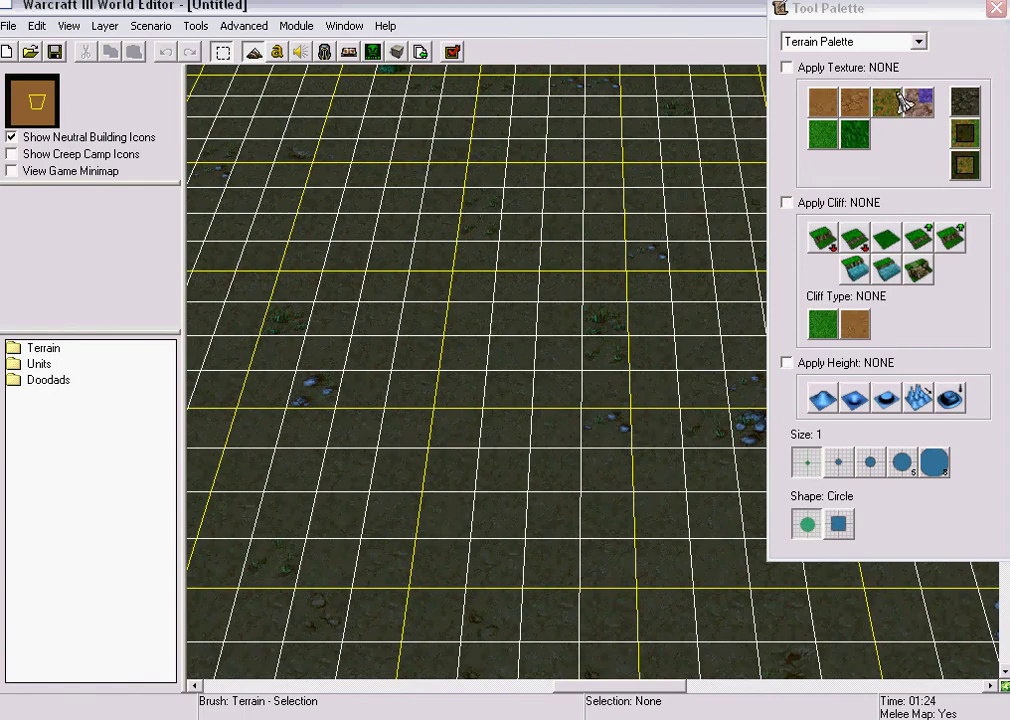
left_click(836, 332)
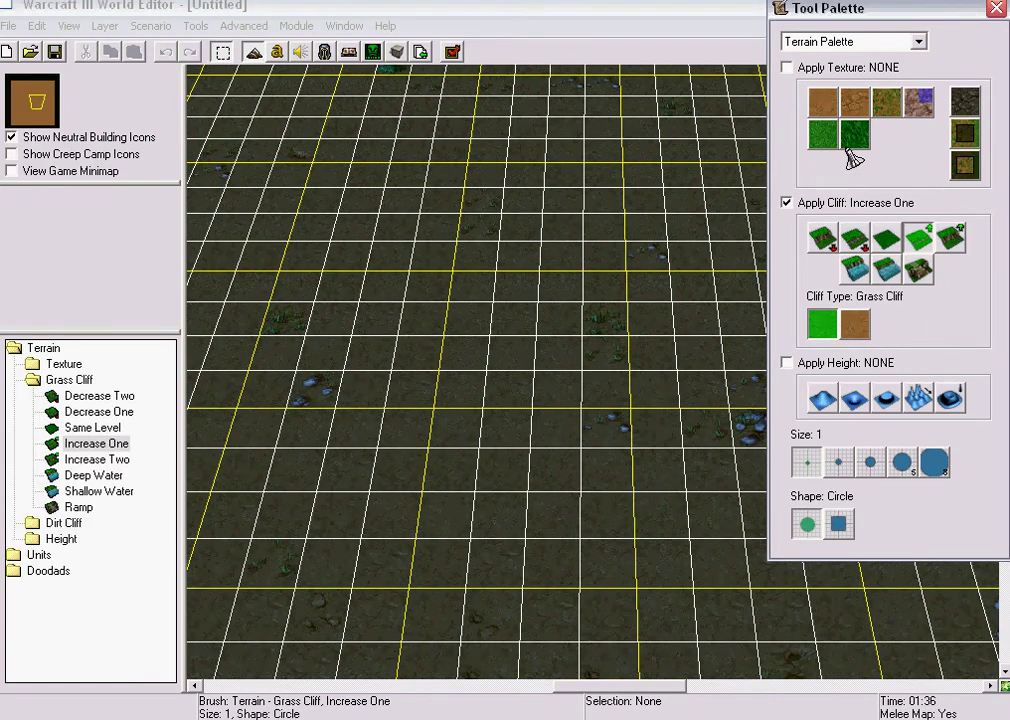
left_click(787, 203)
left_click(836, 142)
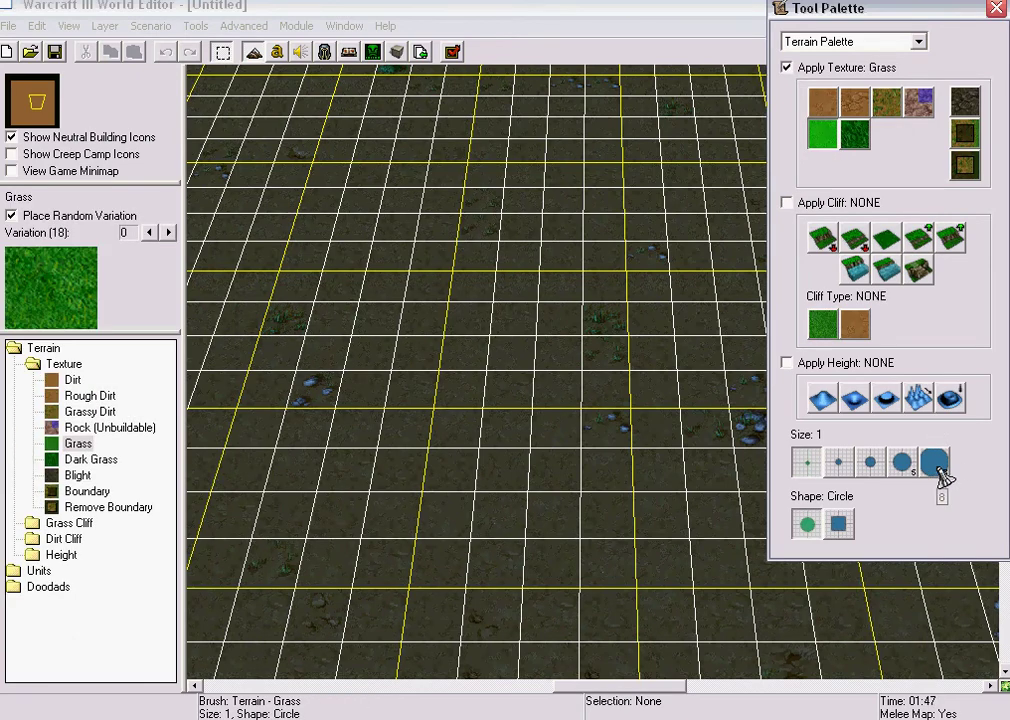
left_click(838, 524)
left_click(935, 462)
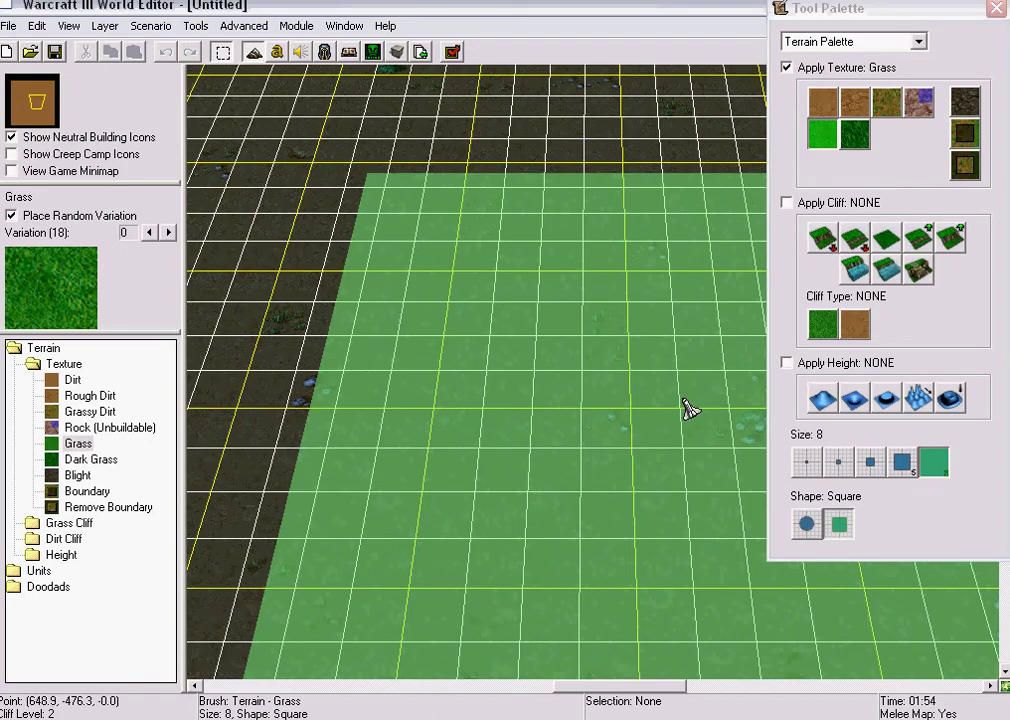
Paint grass over the eastern area and a nearby dirt strip
key("Down")
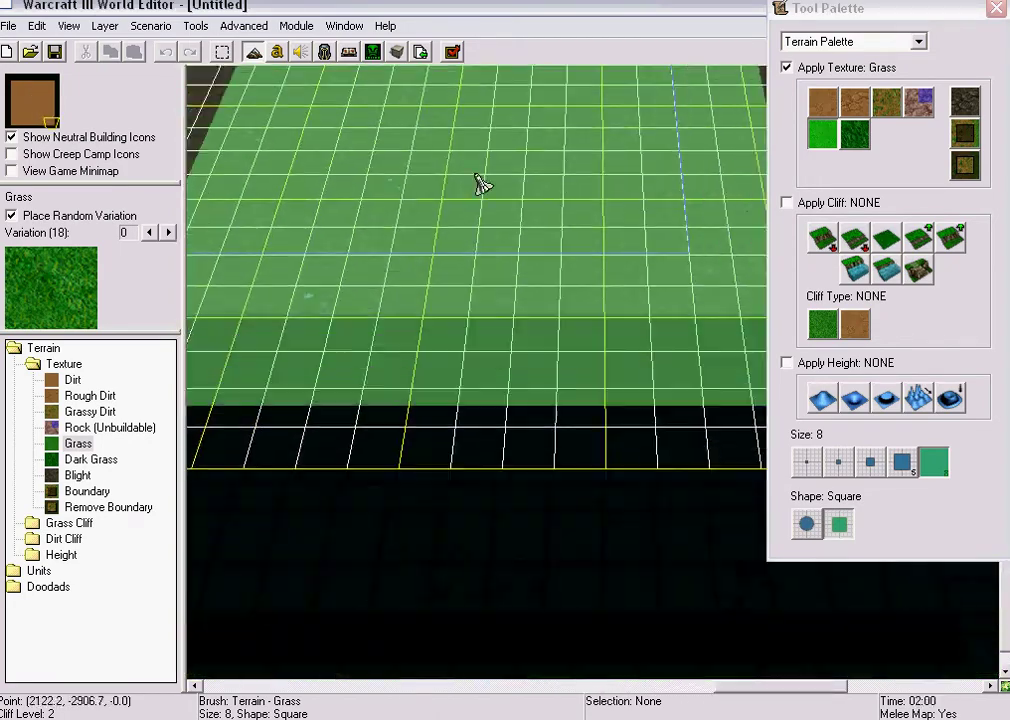
left_click_drag(379, 331, 534, 207)
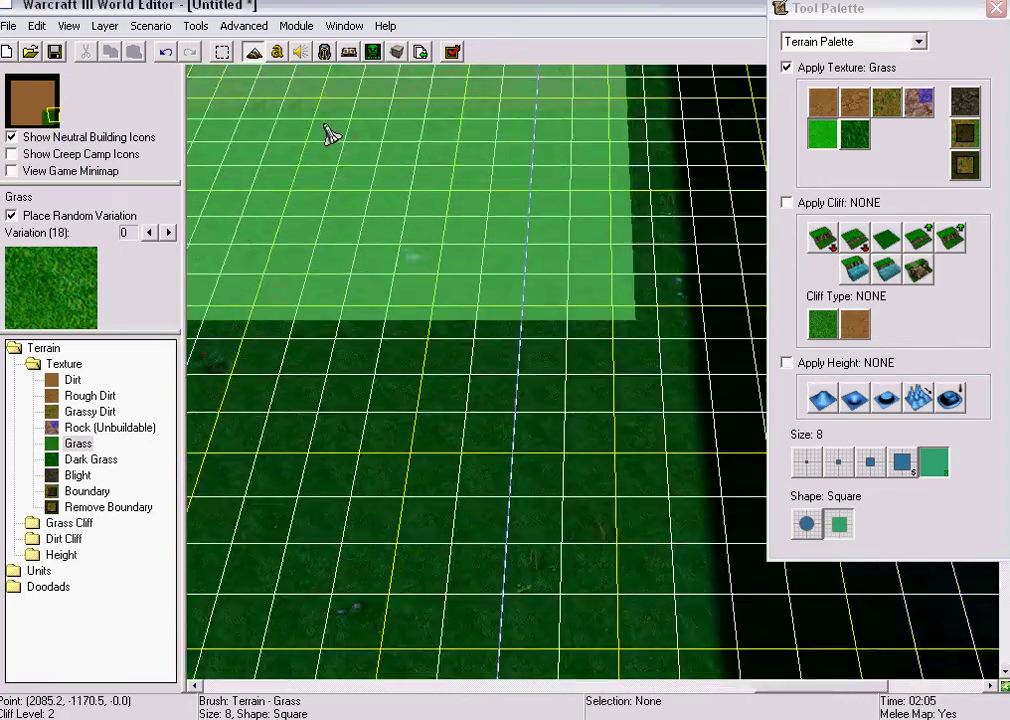
mouse_move(332, 135)
left_mouse_down()
mouse_move(417, 474)
mouse_move(496, 372)
mouse_move(500, 142)
mouse_move(566, 480)
left_mouse_up()
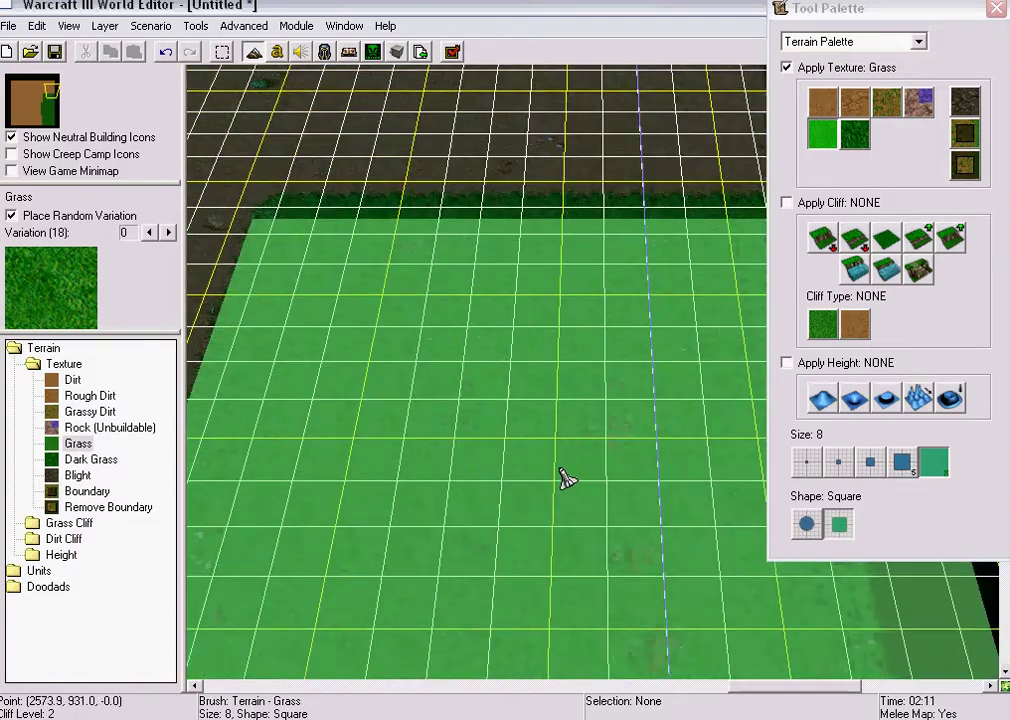
key("Down")
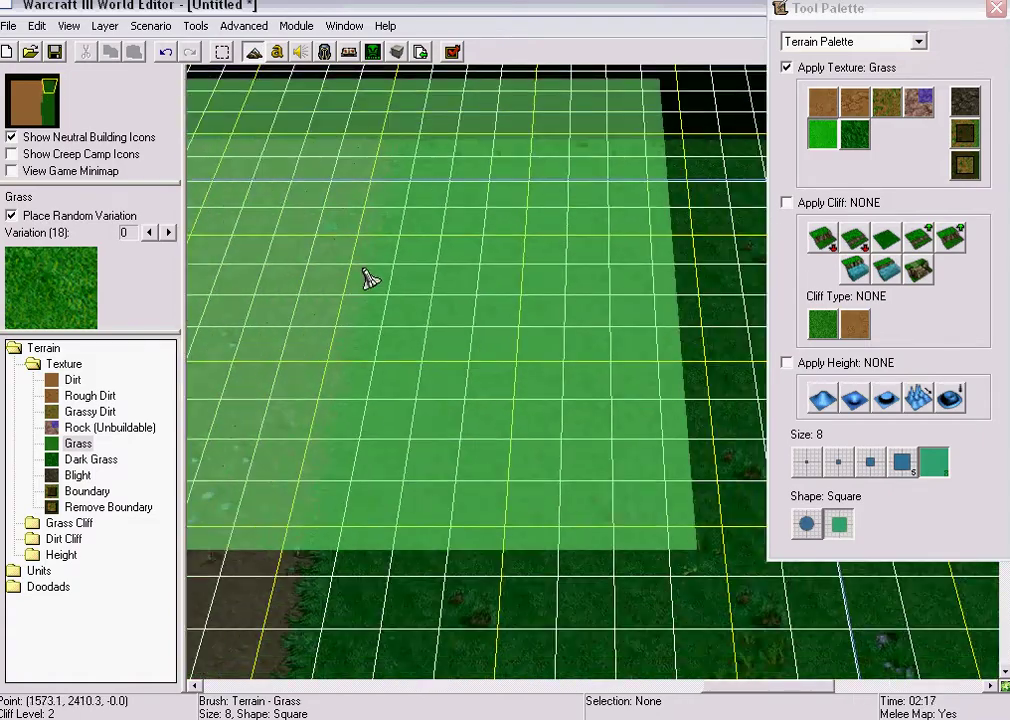
left_click(48, 97)
left_click_drag(300, 250, 510, 356)
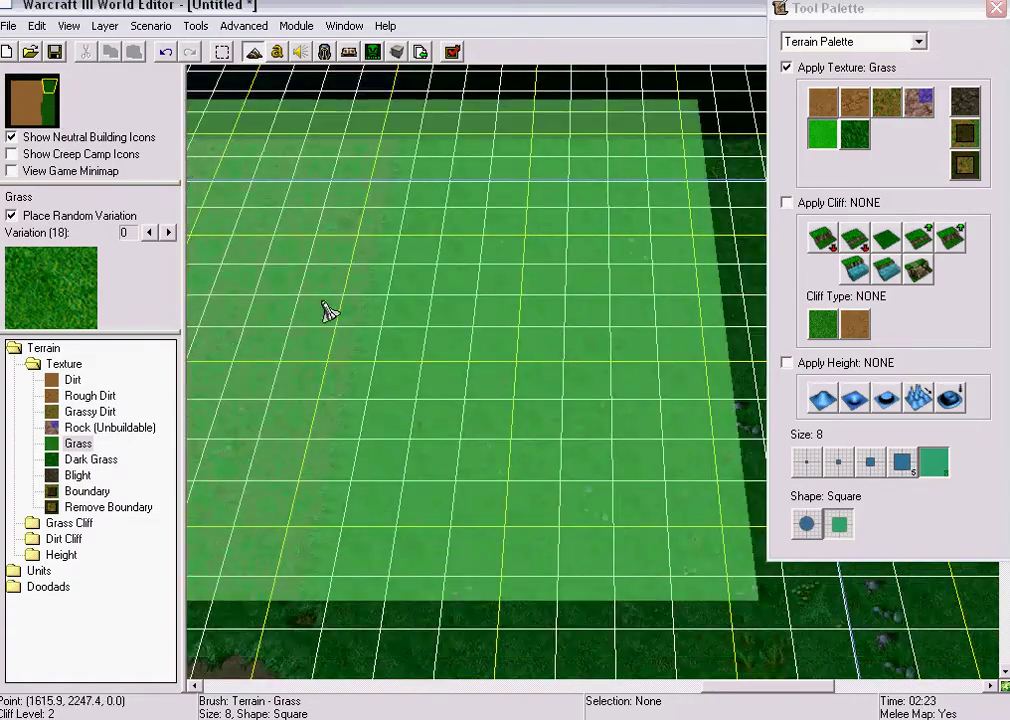
Paint grass over the remaining dirt strips near the map's top edge
left_click(565, 688)
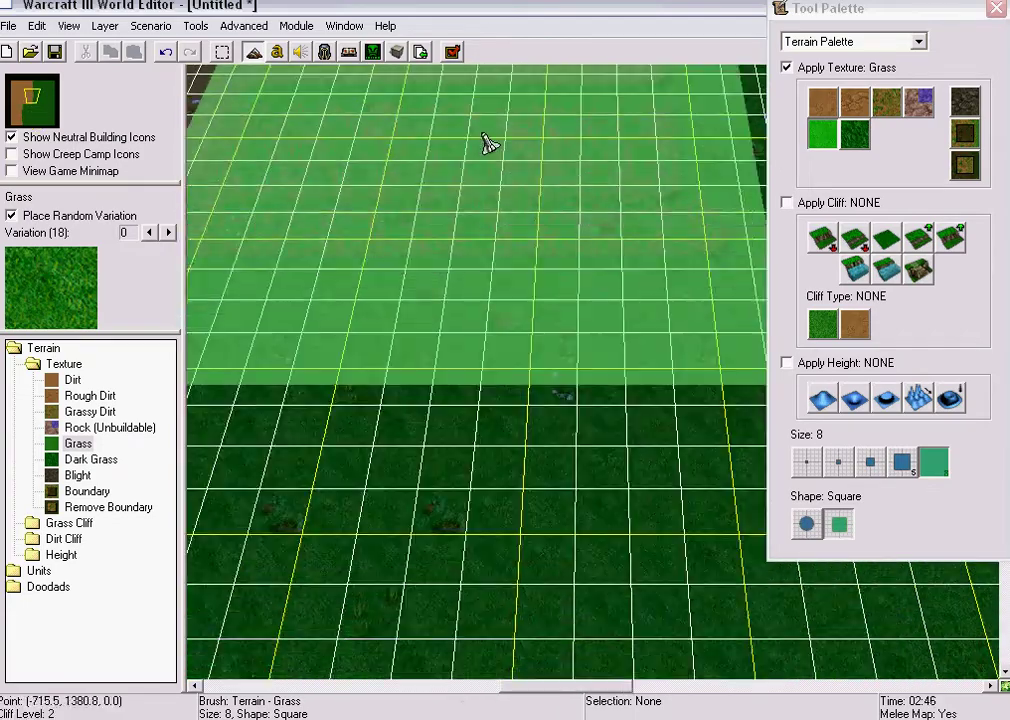
right_click_drag(485, 140, 501, 528)
right_click_drag(527, 385, 722, 323)
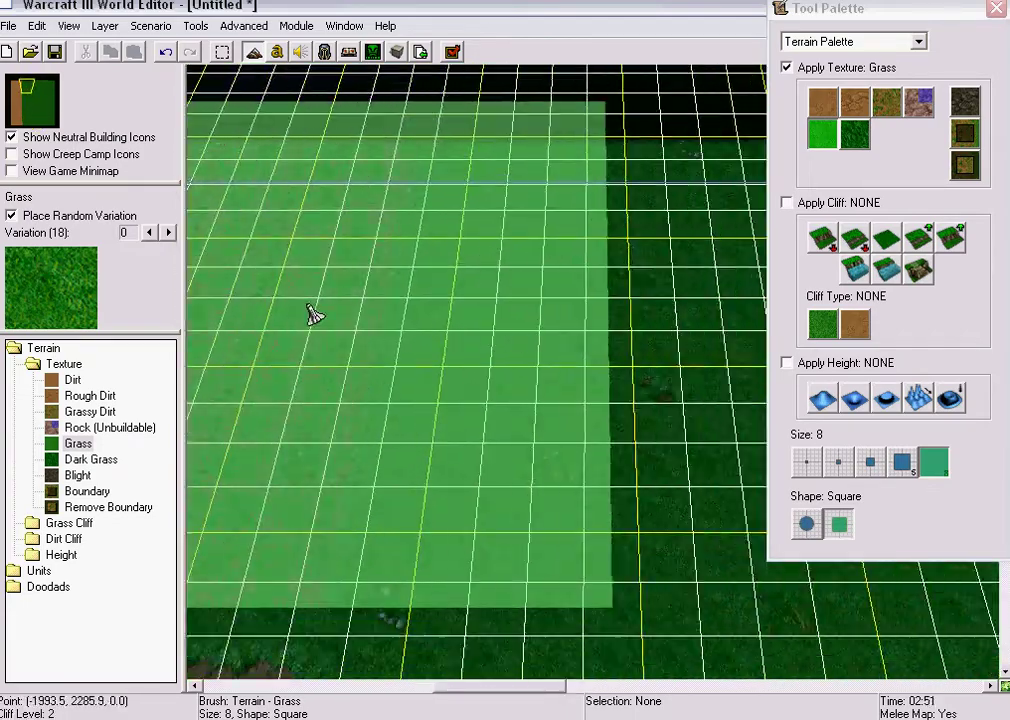
right_click_drag(312, 314, 617, 341)
left_click_drag(548, 222, 570, 622)
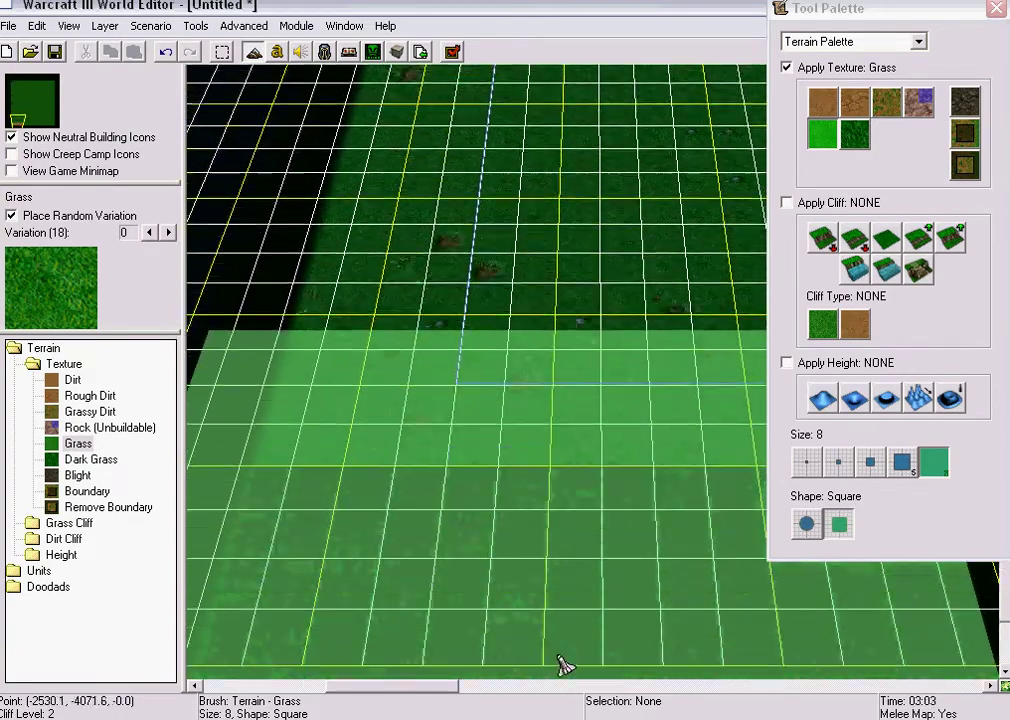
right_click_drag(563, 662, 419, 447)
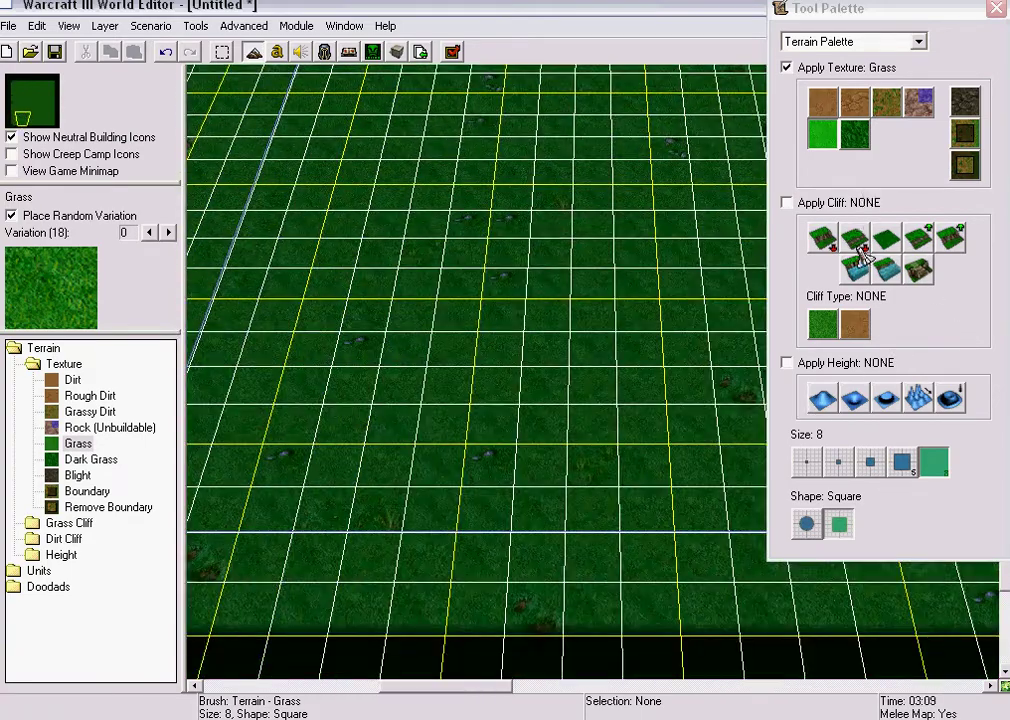
Enable Apply Cliff with the Deep Water cliff tool and a size-3 round brush
left_click(806, 461)
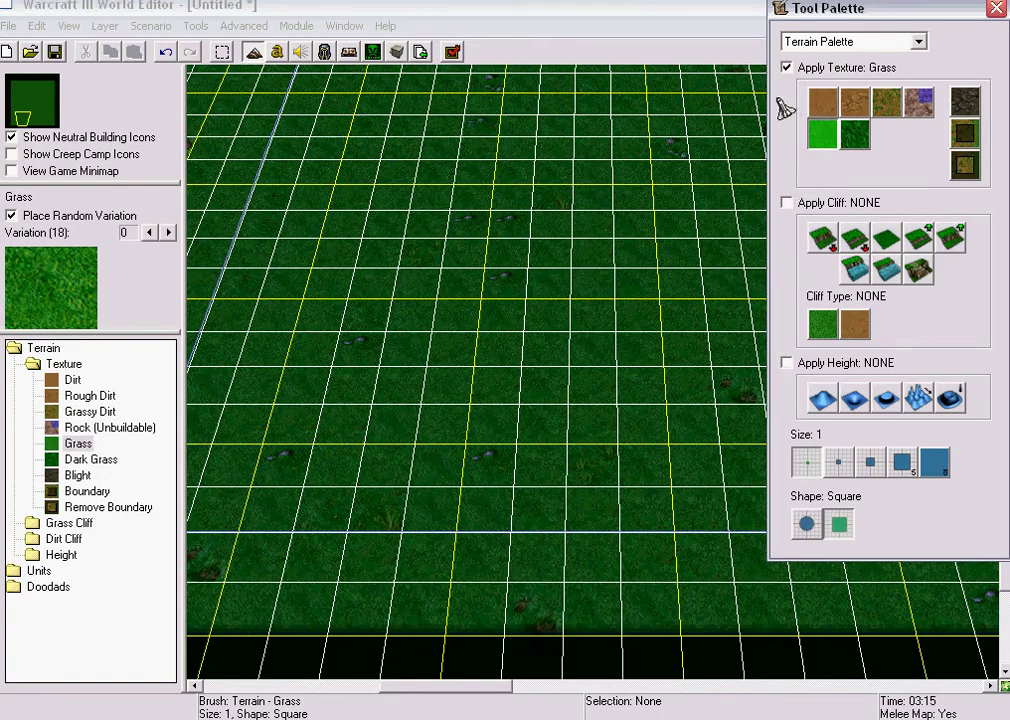
mouse_move(514, 176)
right_mouse_down()
mouse_move(424, 308)
mouse_move(336, 27)
mouse_move(548, 523)
mouse_move(559, 336)
mouse_move(593, 550)
mouse_move(620, 334)
mouse_move(591, 433)
mouse_move(473, 421)
mouse_move(508, 298)
mouse_move(668, 207)
right_mouse_up()
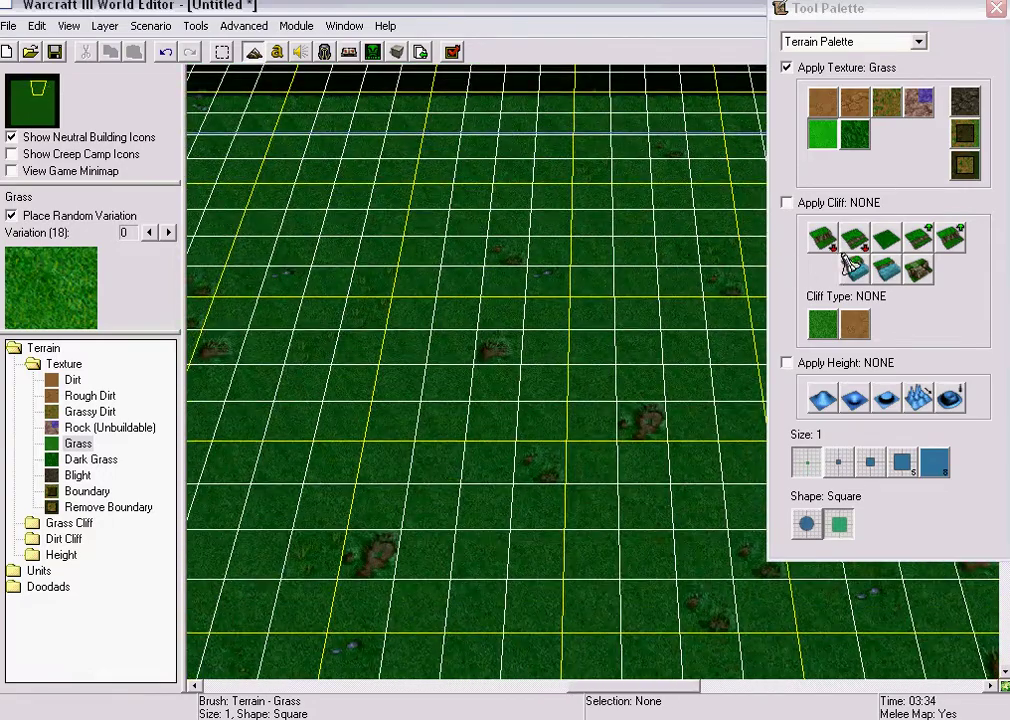
left_click(787, 203)
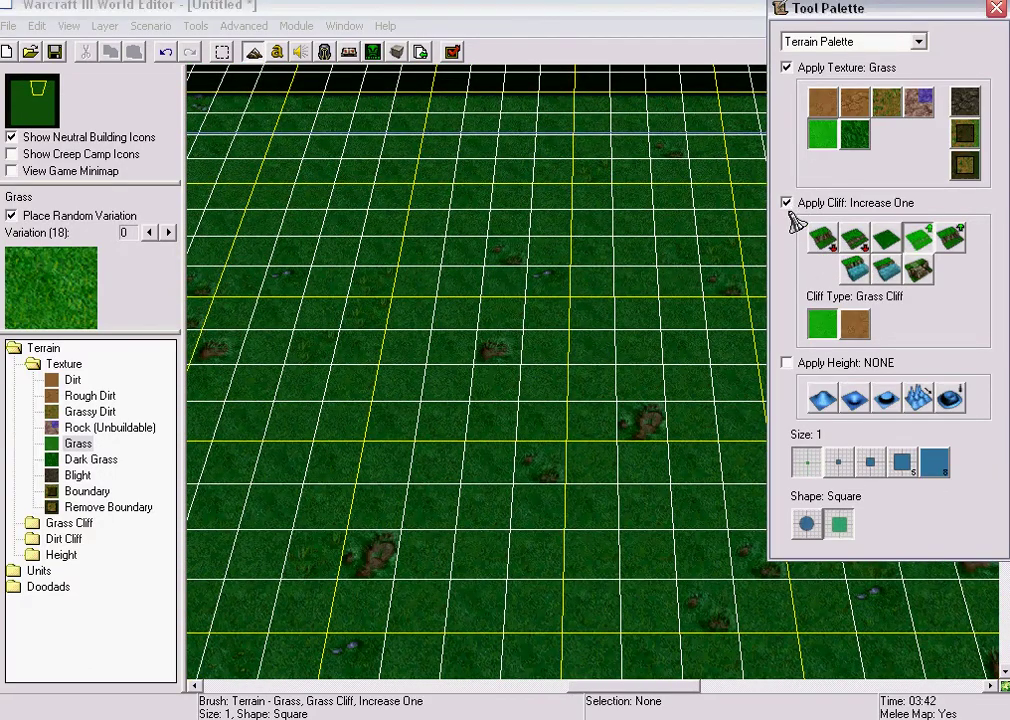
left_click(888, 270)
left_click(856, 266)
mouse_move(548, 205)
right_mouse_down()
mouse_move(608, 277)
mouse_move(581, 239)
right_mouse_up()
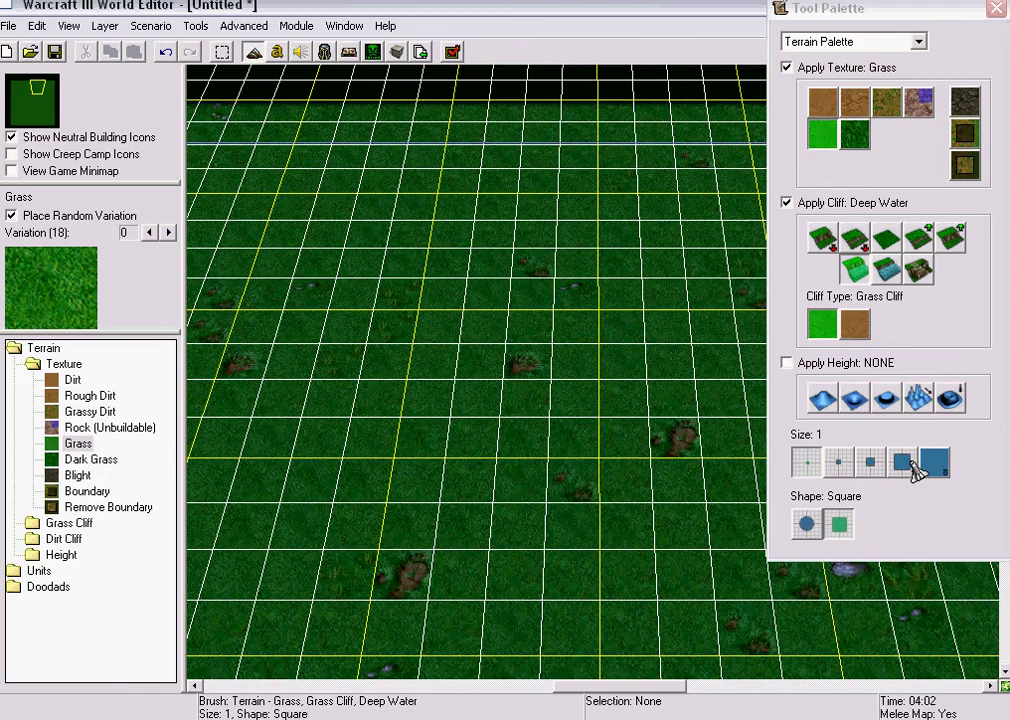
left_click(807, 524)
left_click(871, 462)
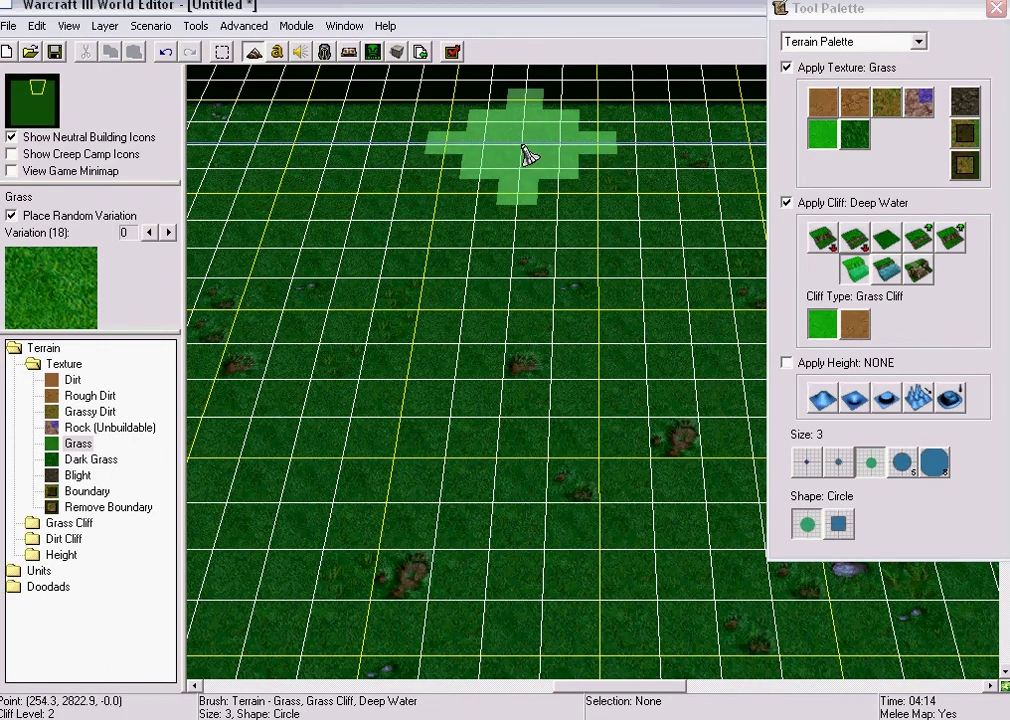
Paint a winding deep-water river through the grassland, inspect its banks, and pick Blight
key("Left")
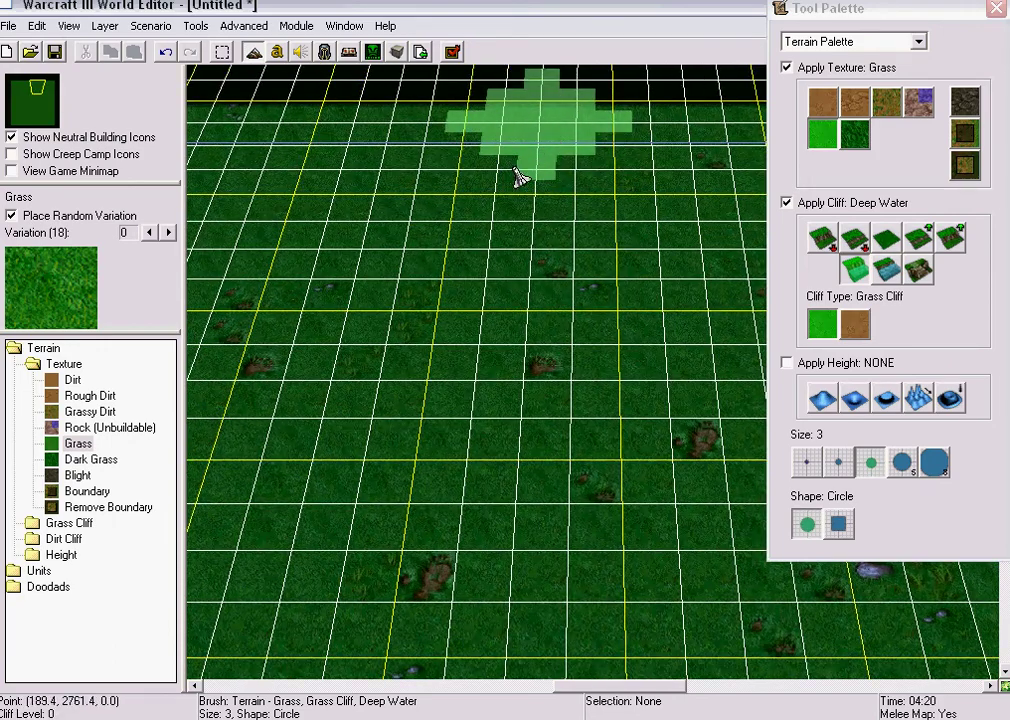
mouse_move(518, 177)
left_mouse_down()
mouse_move(563, 300)
mouse_move(525, 451)
mouse_move(597, 198)
mouse_move(553, 398)
mouse_move(552, 345)
mouse_move(591, 372)
mouse_move(582, 478)
mouse_move(623, 310)
mouse_move(602, 498)
mouse_move(609, 295)
mouse_move(585, 515)
mouse_move(622, 318)
mouse_move(575, 555)
mouse_move(624, 261)
mouse_move(655, 295)
mouse_move(627, 541)
mouse_move(647, 354)
mouse_move(694, 575)
mouse_move(664, 527)
mouse_move(667, 345)
mouse_move(652, 313)
mouse_move(582, 422)
mouse_move(548, 322)
mouse_move(588, 169)
mouse_move(546, 235)
mouse_move(575, 176)
mouse_move(564, 126)
mouse_move(532, 81)
mouse_move(596, 8)
left_mouse_up()
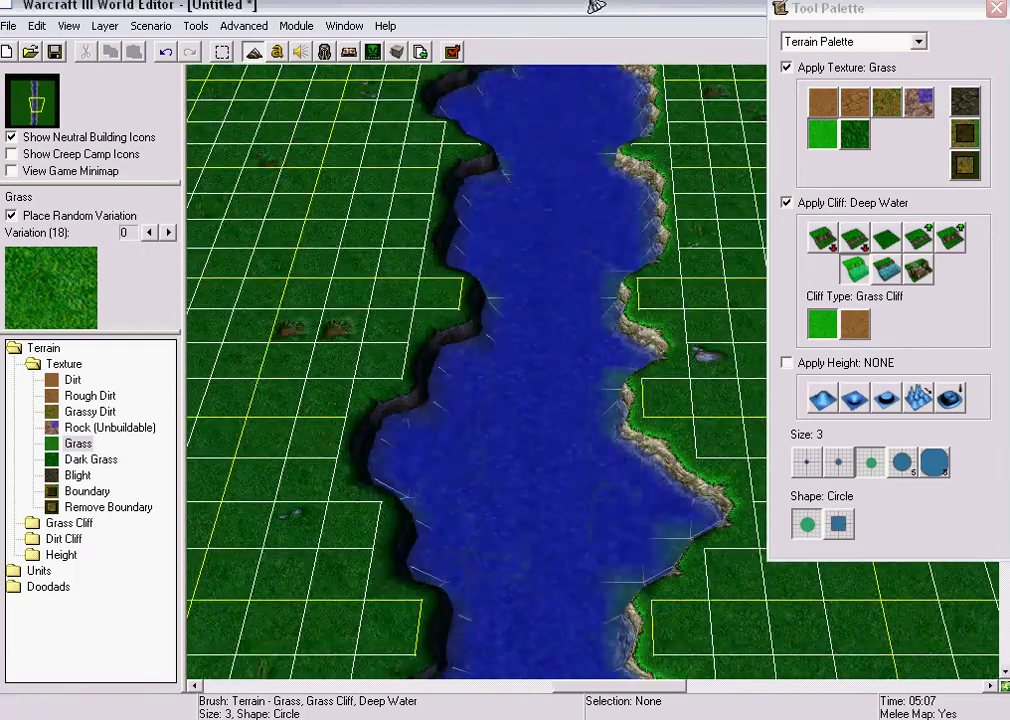
right_click_drag(586, 117, 584, 198)
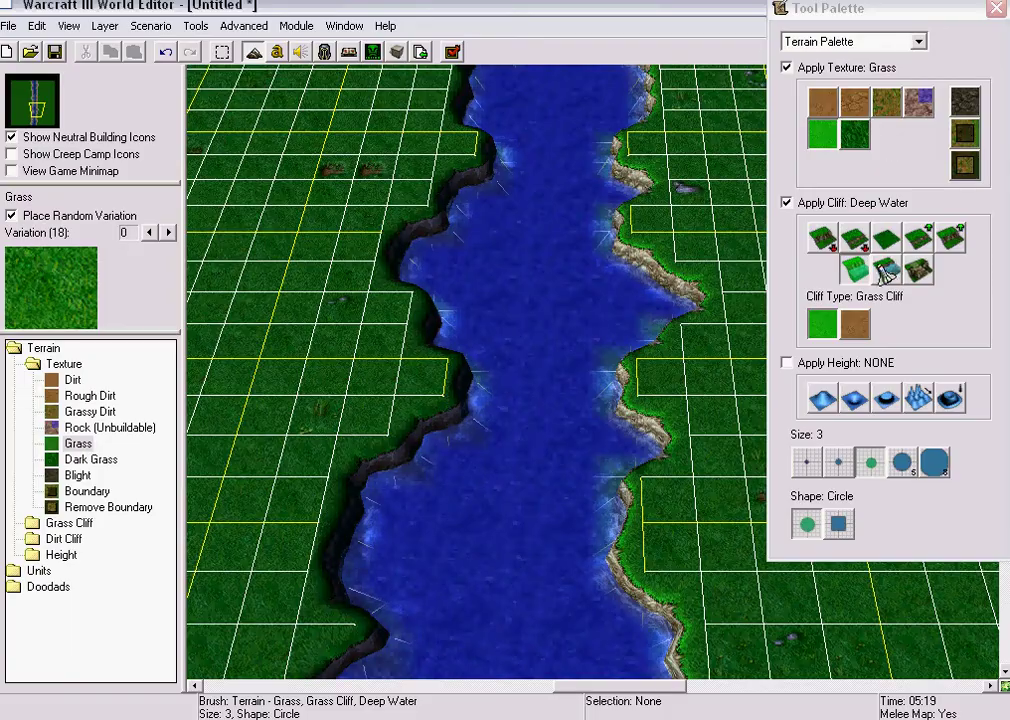
key("Left")
key("Left")
key("Left")
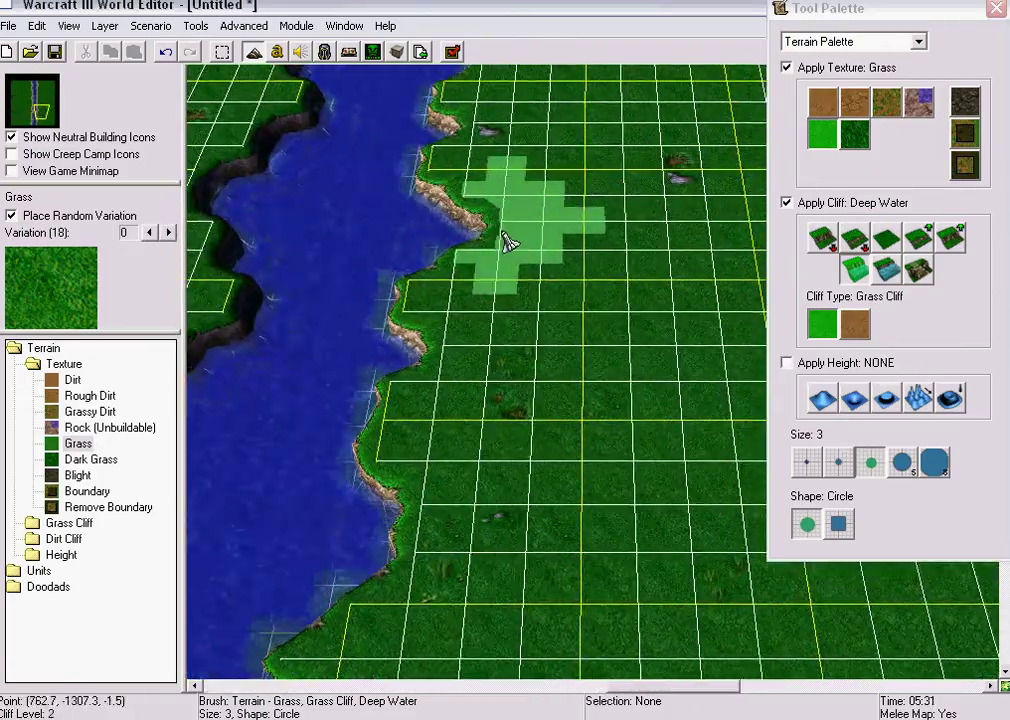
key("Left")
key("Left")
key("Left")
key("Left")
key("Left")
key("Left")
key("Left")
key("Left")
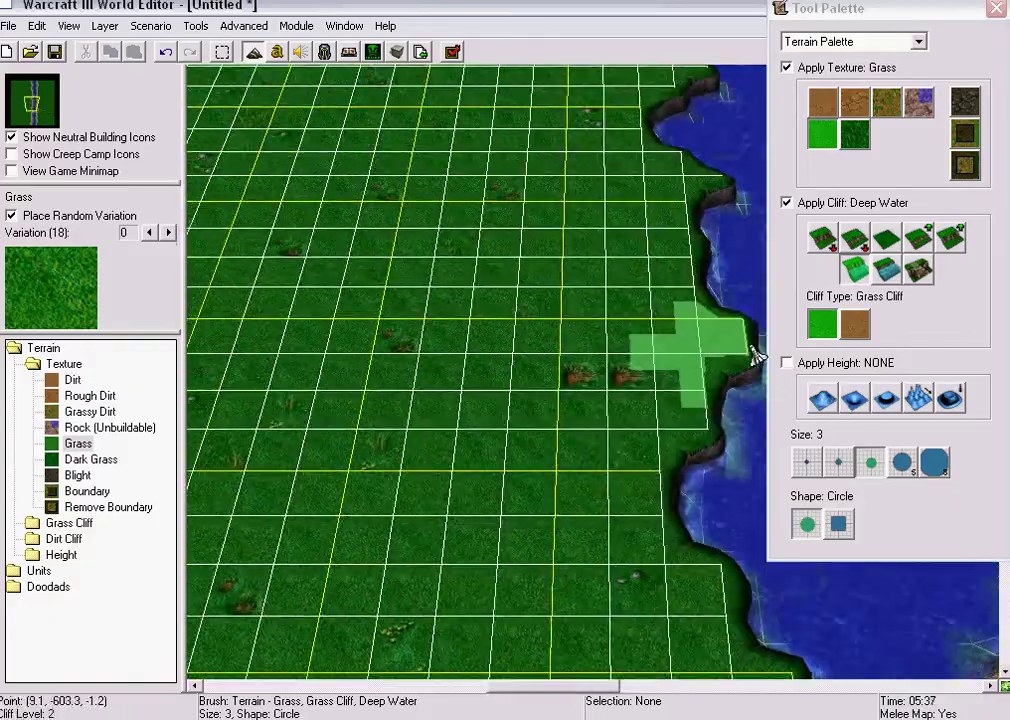
key("Right")
key("Right")
key("Right")
key("Right")
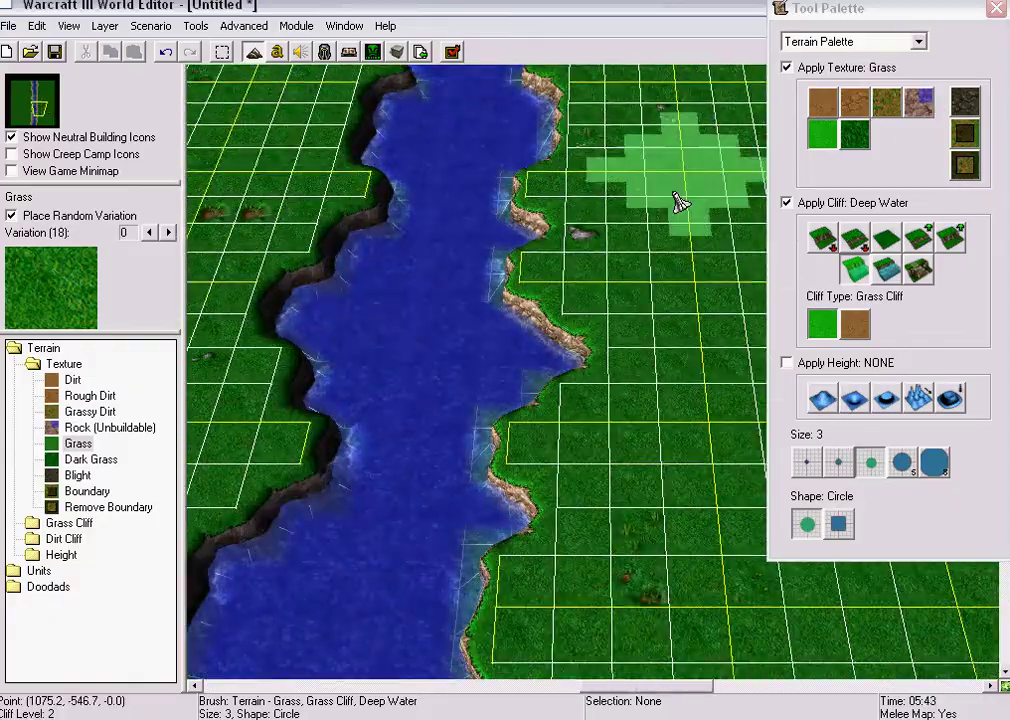
key("Left")
key("Left")
key("Left")
key("Left")
key("Left")
key("Left")
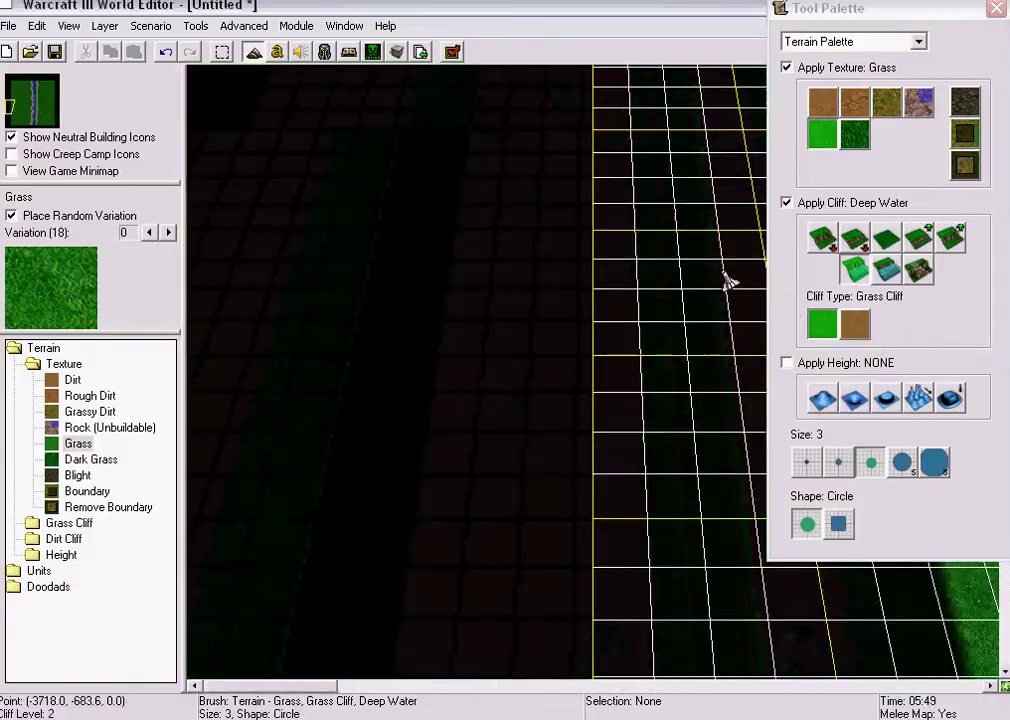
key("Left")
key("Left")
key("Right")
key("Right")
key("Right")
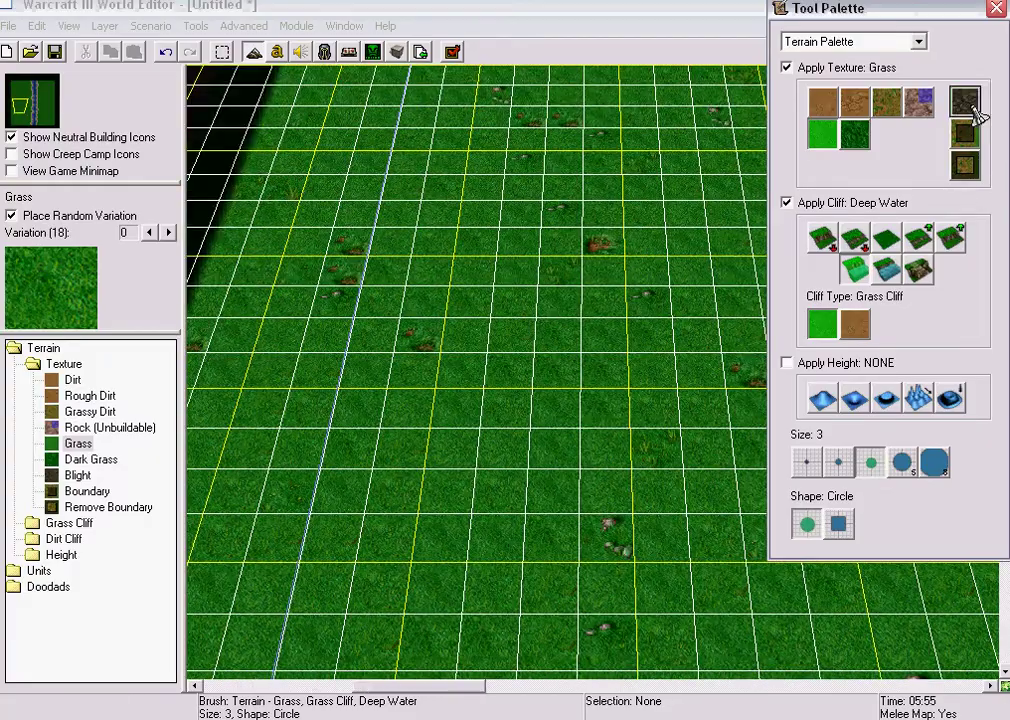
left_click(968, 103)
key("Right")
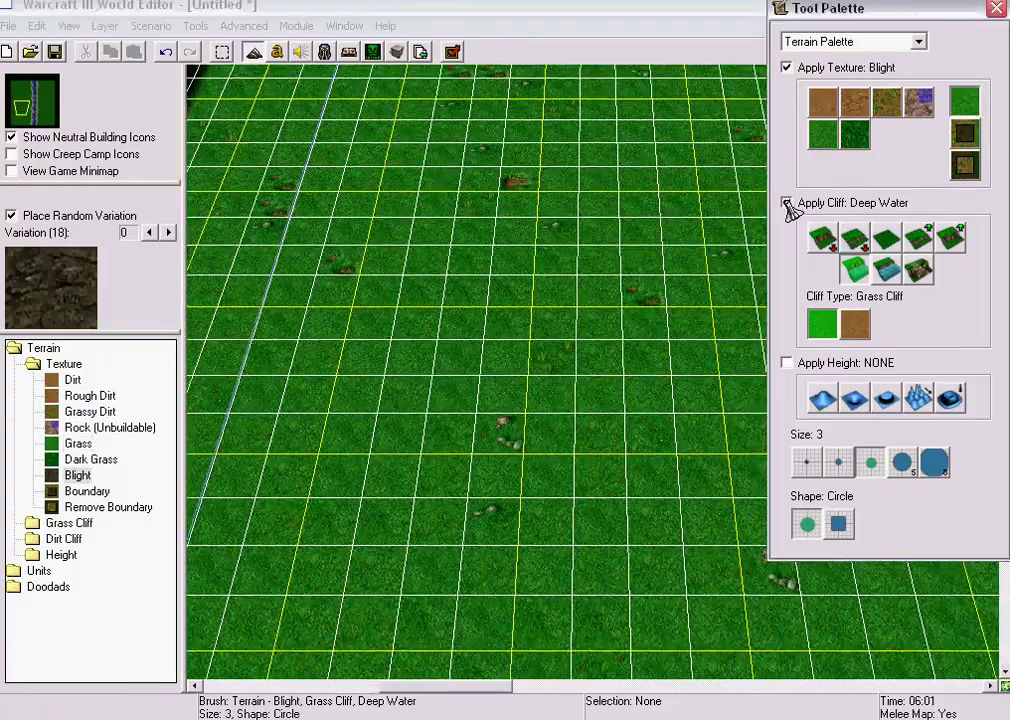
With Apply Cliff off, paint Blight over the west bank using a size-8 brush
left_click(787, 203)
key("Up")
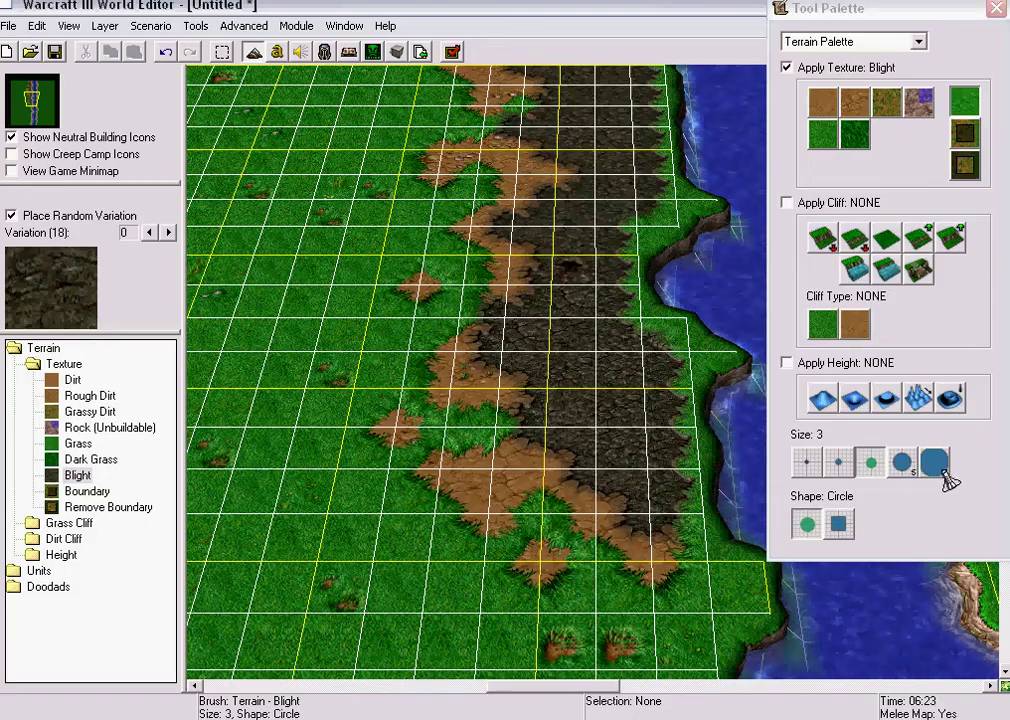
left_click(934, 461)
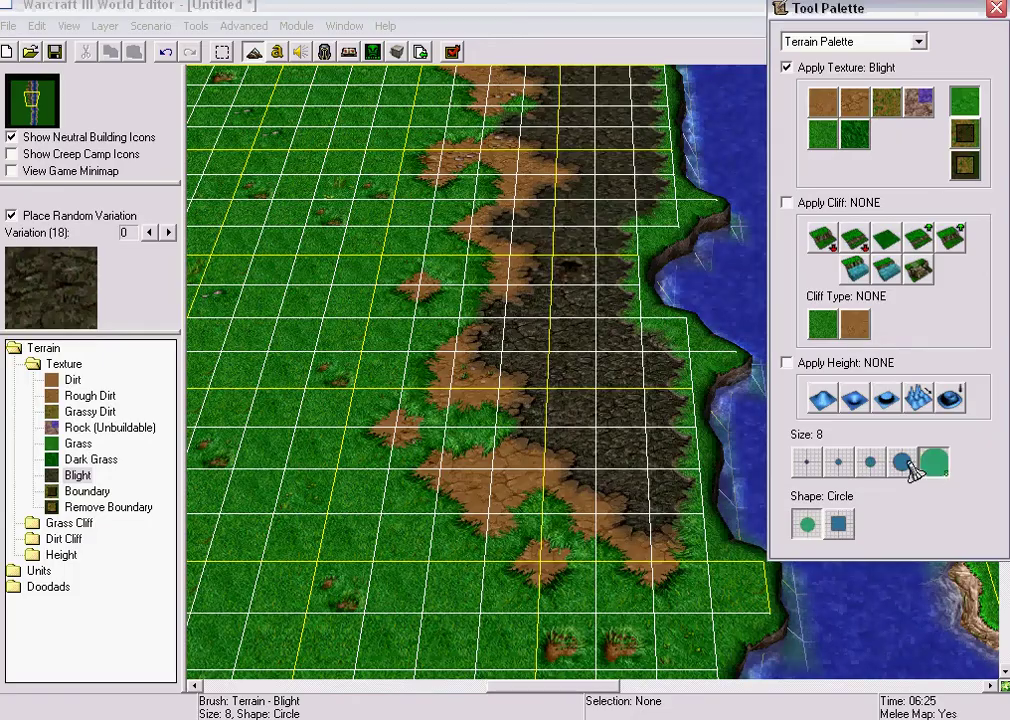
key("Down")
key("Down")
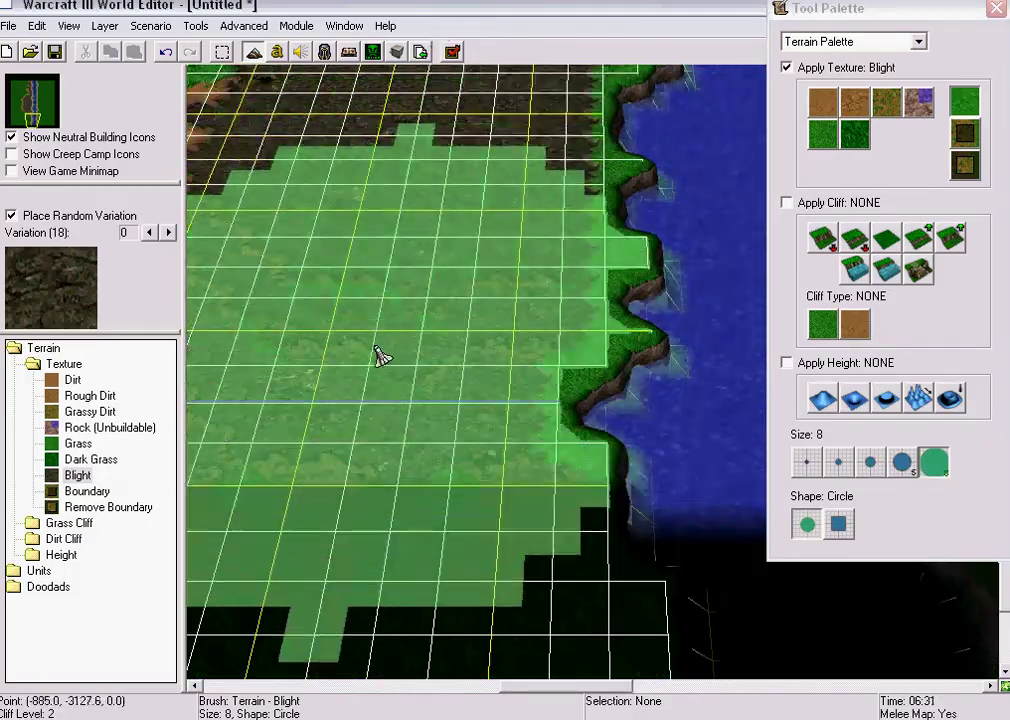
key("Left")
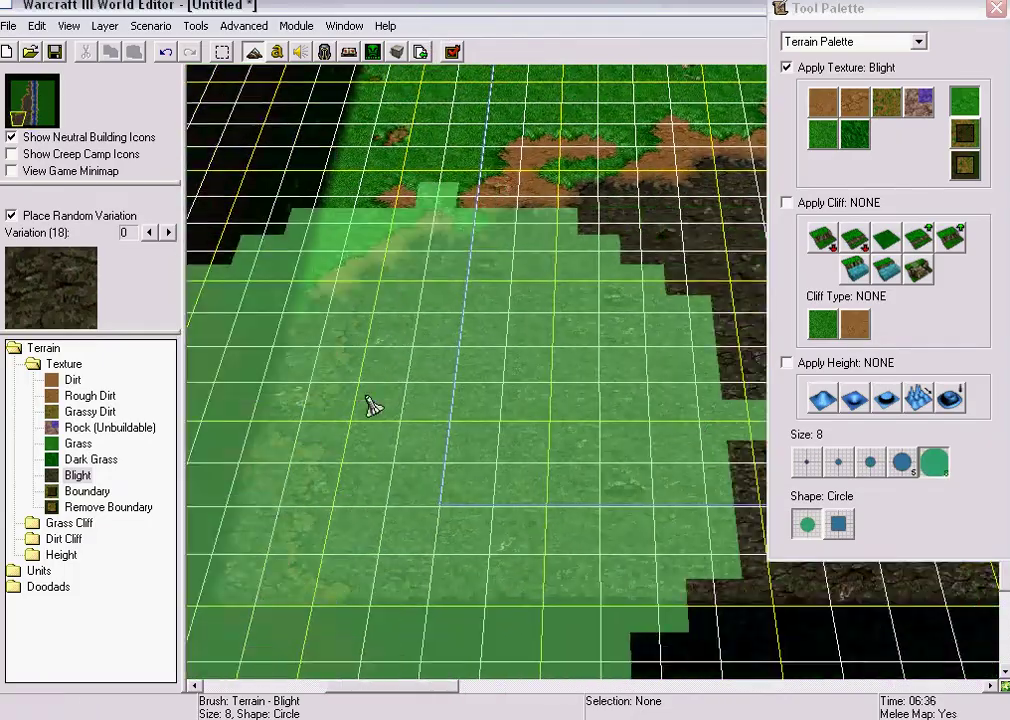
left_click_drag(372, 405, 465, 512)
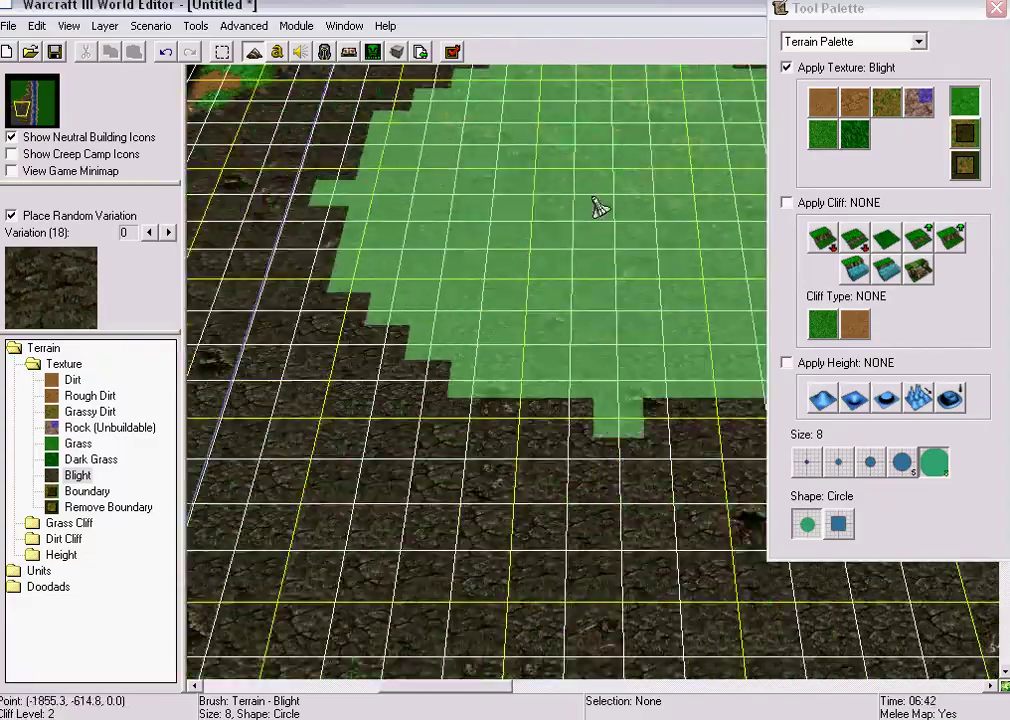
mouse_move(598, 207)
left_mouse_down()
mouse_move(613, 451)
mouse_move(237, 395)
mouse_move(485, 338)
mouse_move(237, 410)
mouse_move(428, 169)
mouse_move(289, 388)
mouse_move(345, 460)
mouse_move(323, 388)
mouse_move(388, 268)
mouse_move(422, 172)
mouse_move(514, 320)
mouse_move(637, 411)
mouse_move(489, 428)
mouse_move(365, 248)
mouse_move(264, 174)
mouse_move(298, 296)
left_mouse_up()
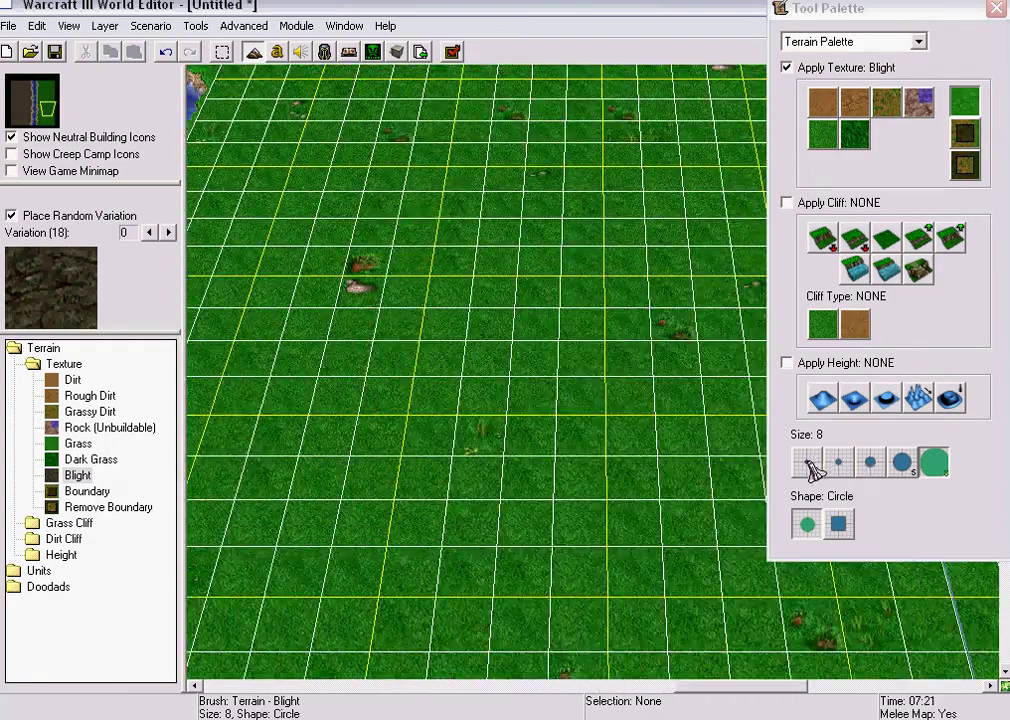
left_click(808, 463)
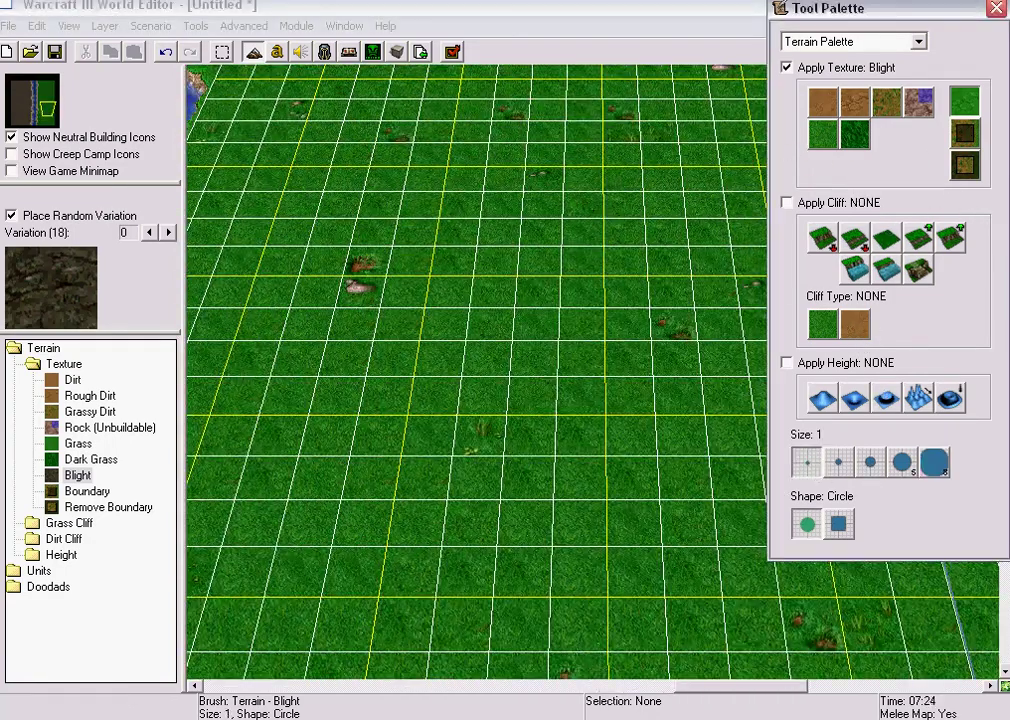
Paint Rock (Unbuildable) along the east bank, first at brush size 3, then size 8
left_click(920, 104)
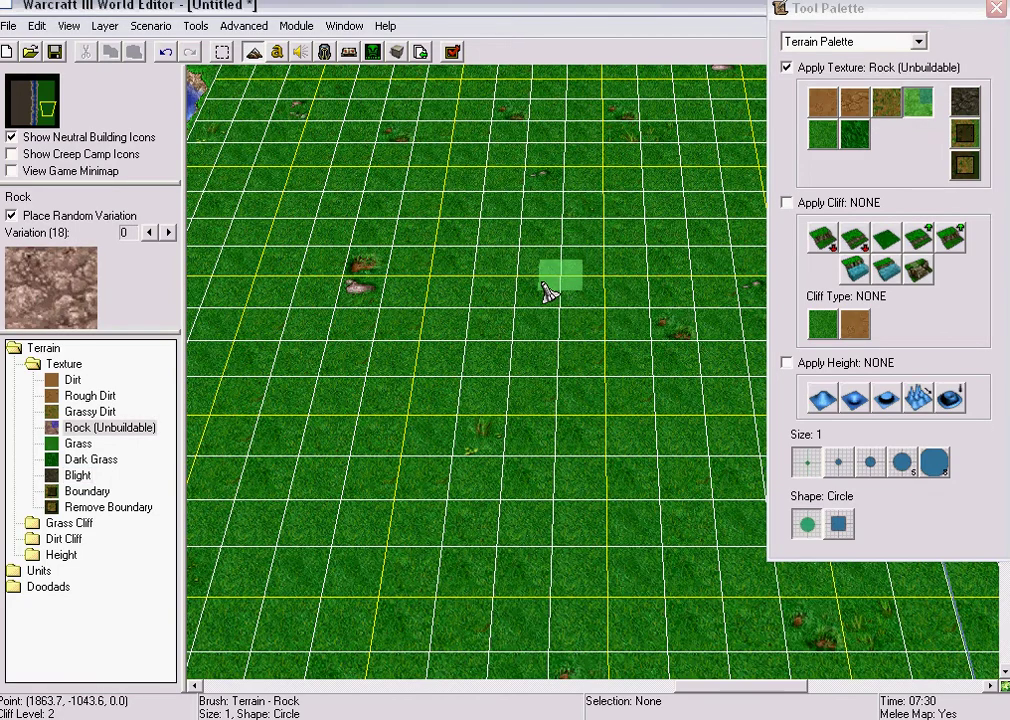
left_click(838, 463)
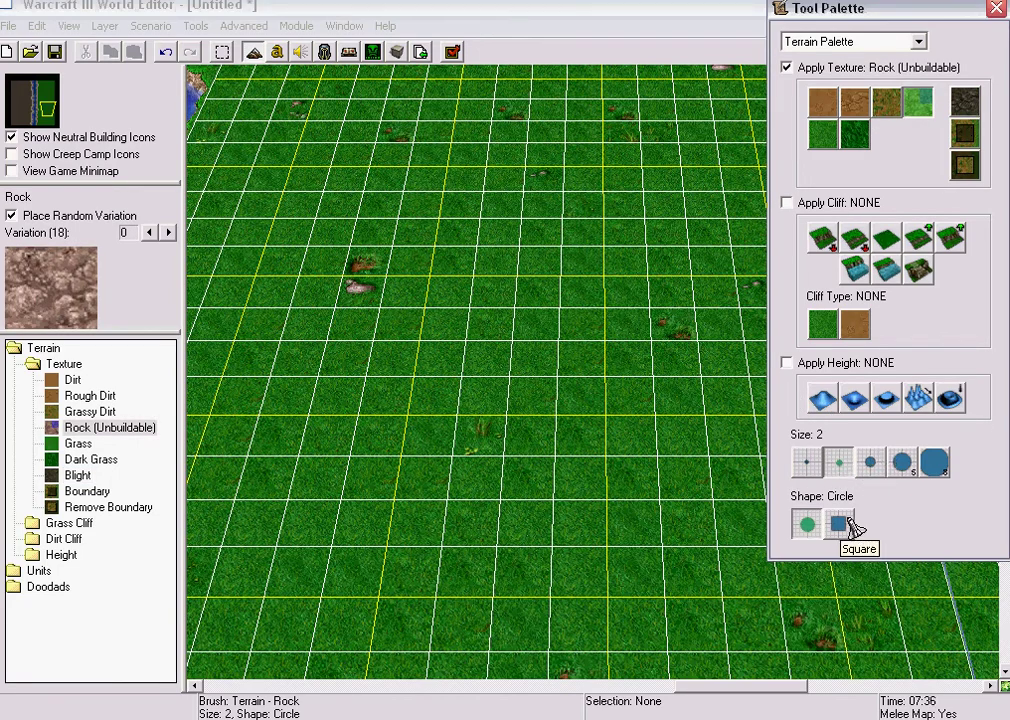
left_click(870, 463)
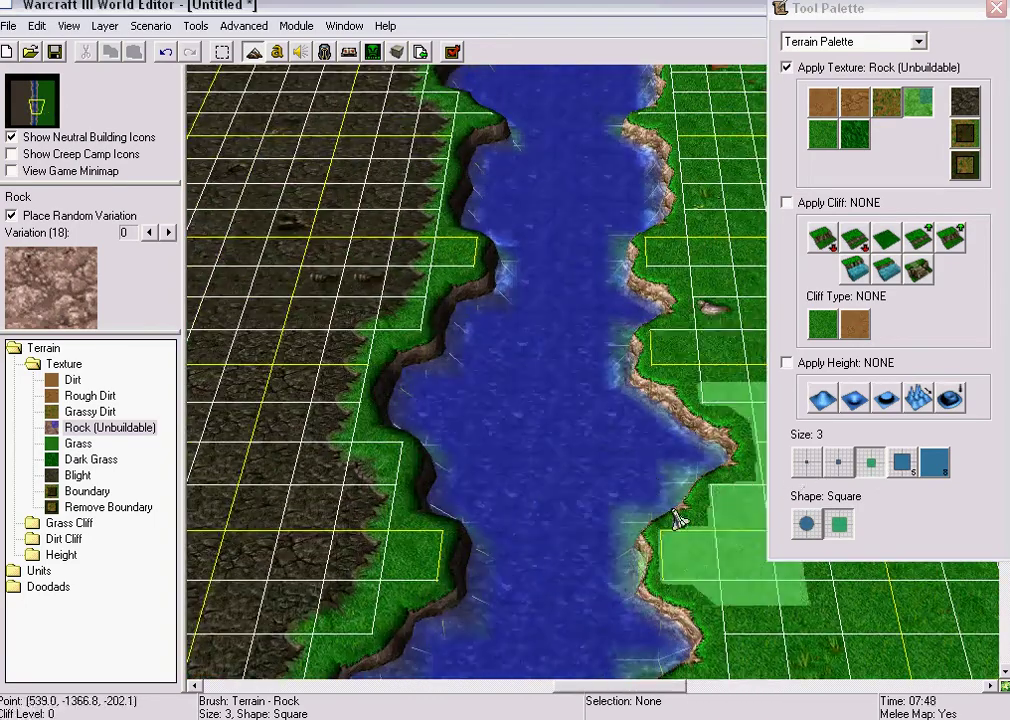
right_click_drag(677, 520, 550, 465)
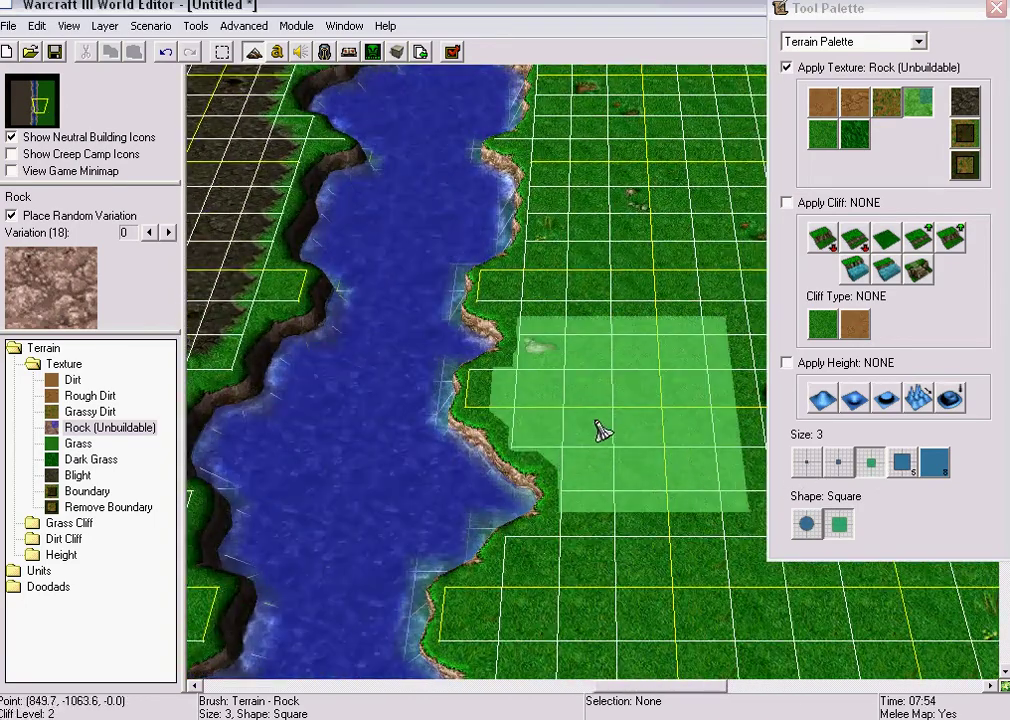
left_click_drag(597, 436, 598, 347)
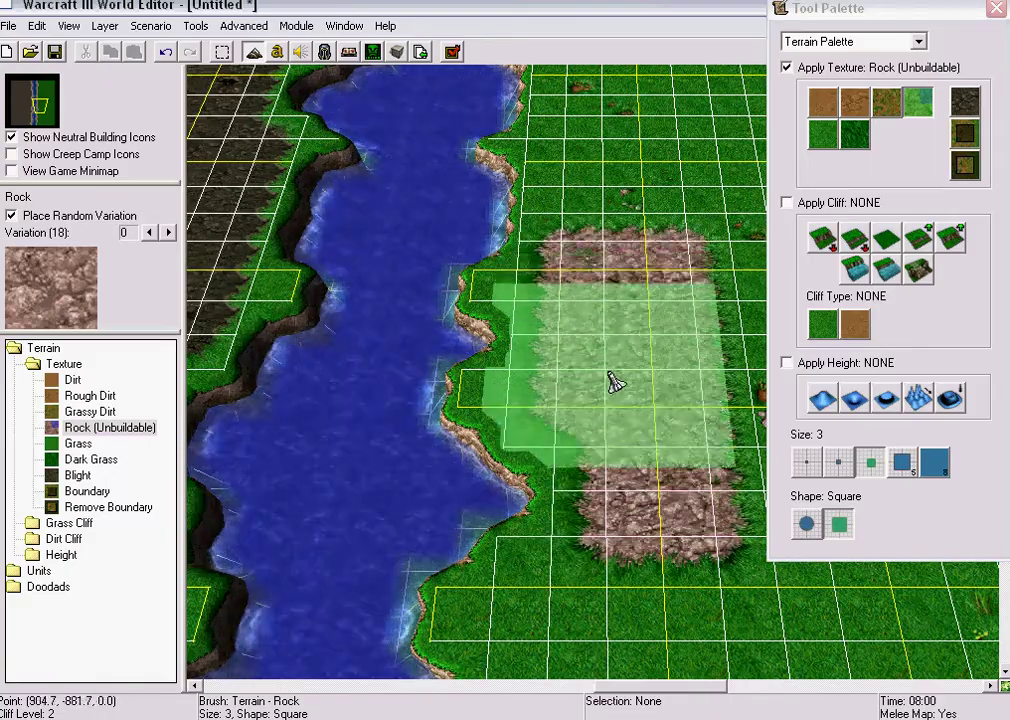
mouse_move(680, 270)
right_mouse_down()
mouse_move(561, 143)
mouse_move(519, 500)
right_mouse_up()
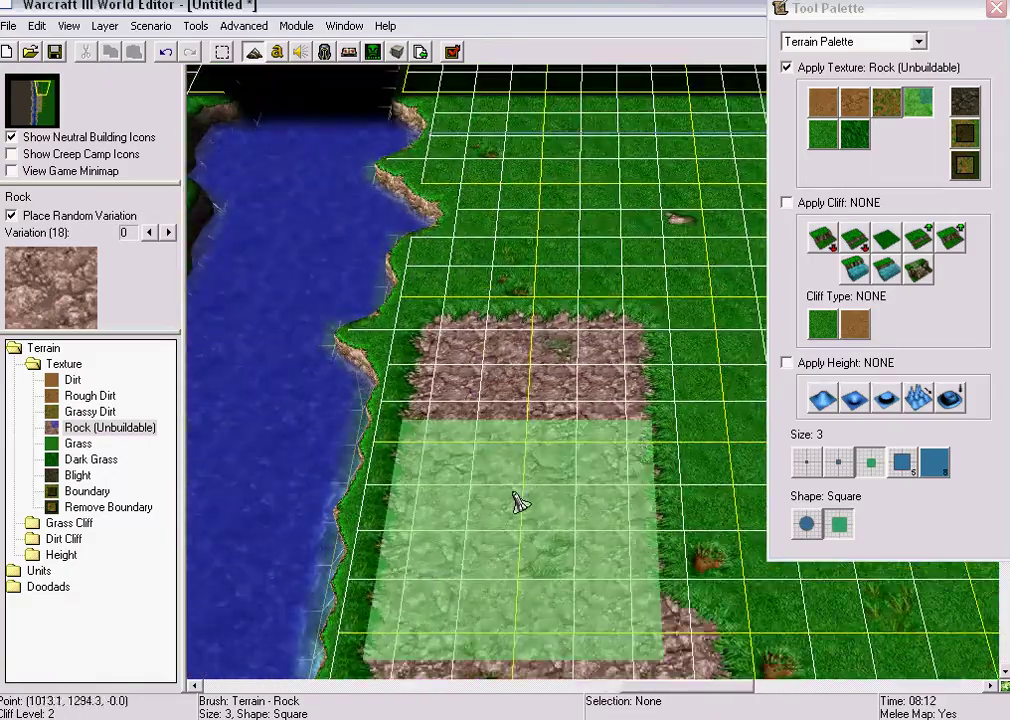
left_click_drag(519, 500, 590, 90)
right_click_drag(590, 90, 527, 220)
left_click(934, 462)
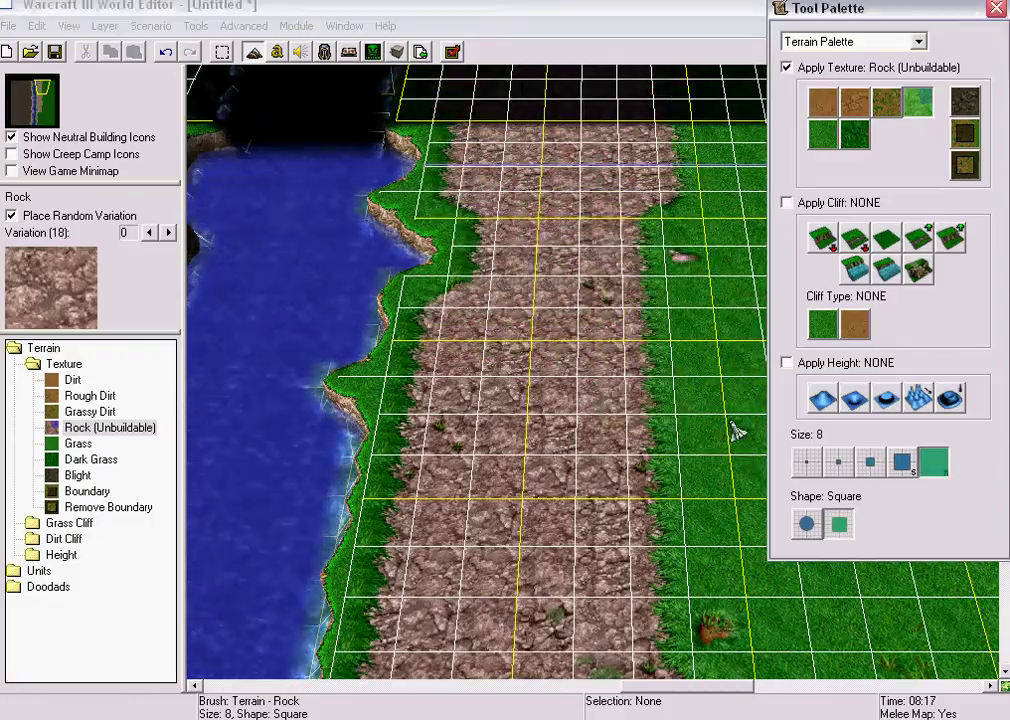
mouse_move(739, 424)
left_mouse_down()
mouse_move(532, 253)
mouse_move(278, 352)
mouse_move(349, 377)
mouse_move(440, 332)
mouse_move(451, 680)
mouse_move(460, 670)
mouse_move(425, 640)
left_mouse_up()
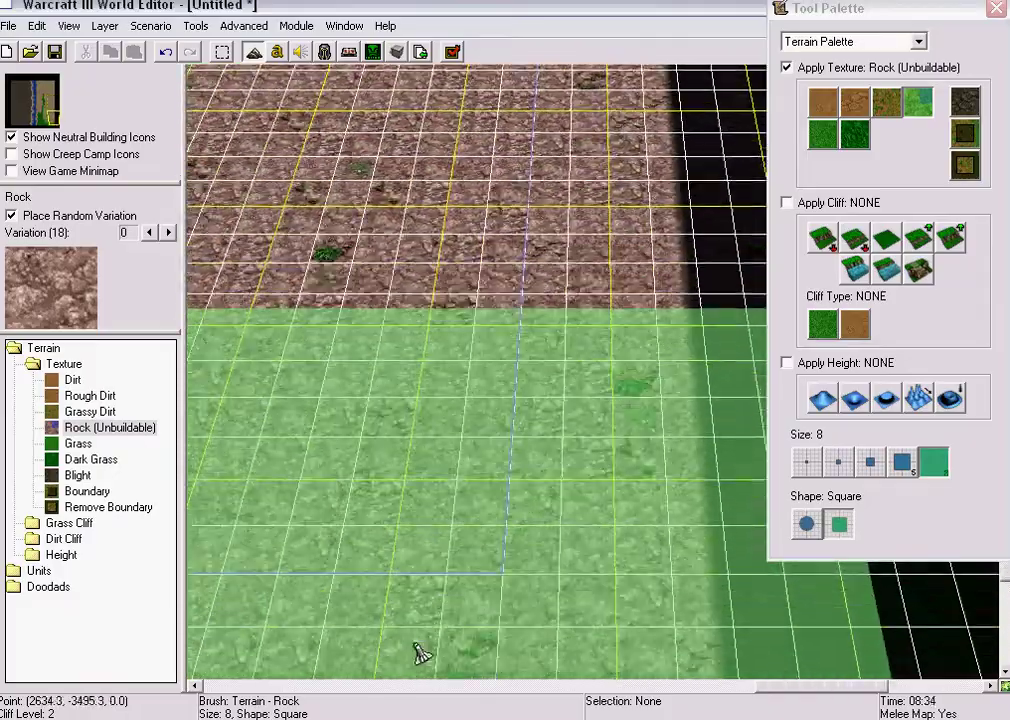
mouse_move(425, 640)
right_mouse_down()
mouse_move(559, 433)
mouse_move(376, 442)
mouse_move(548, 508)
mouse_move(514, 638)
mouse_move(577, 494)
mouse_move(620, 185)
mouse_move(566, 549)
mouse_move(767, 343)
right_mouse_up()
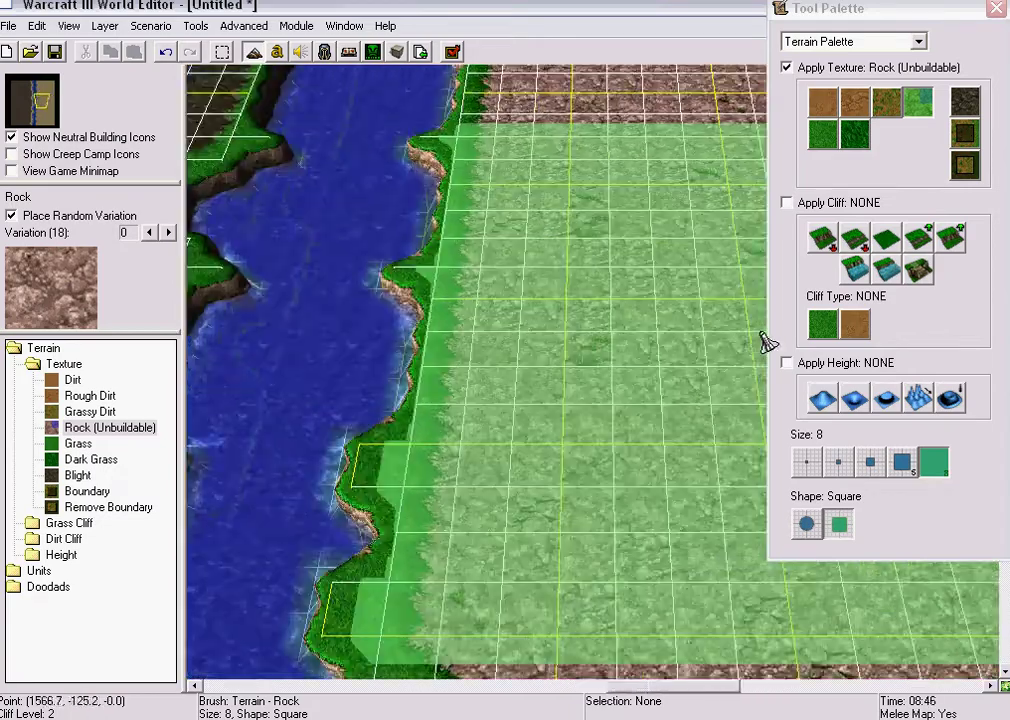
Select Grass texture at brush size 2 and pan to the southern edge east of the river
left_click(822, 136)
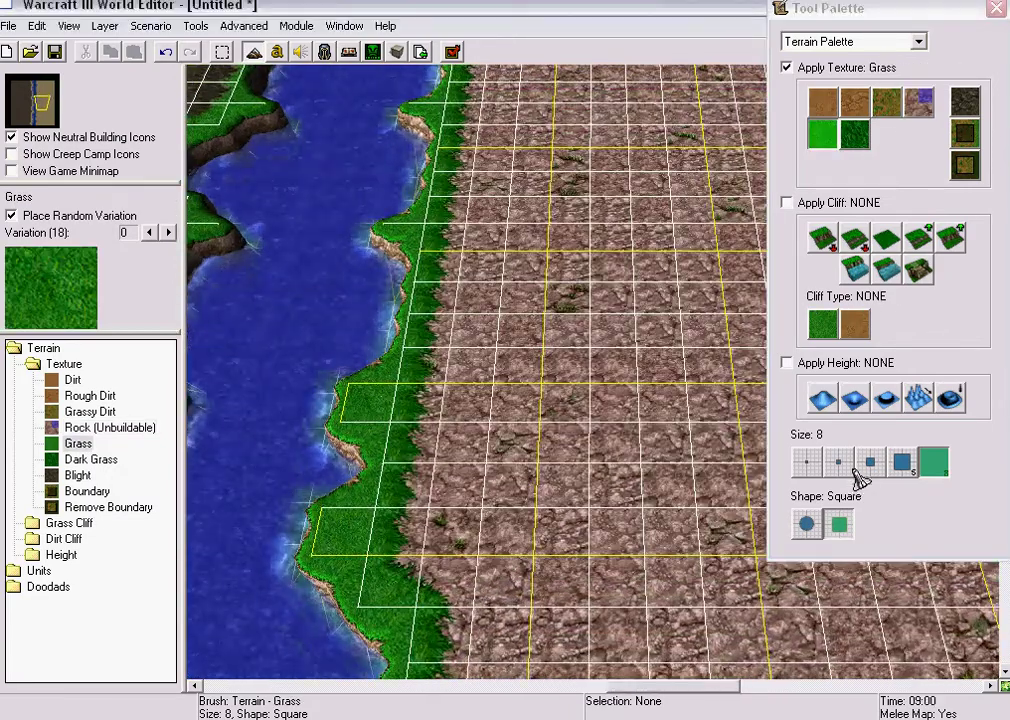
left_click(806, 461)
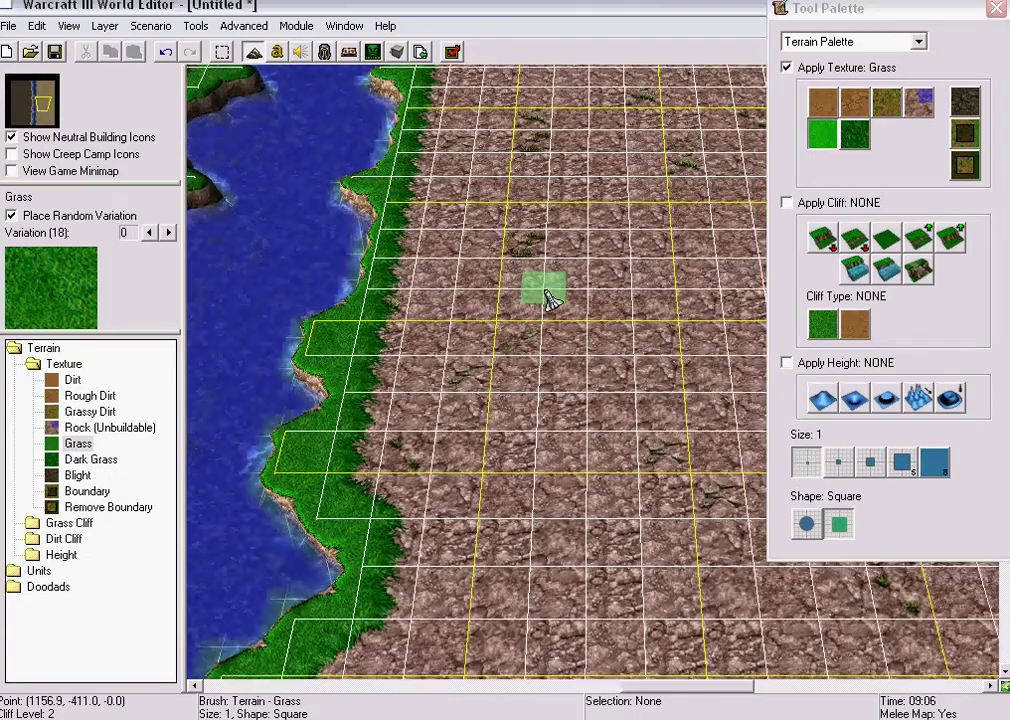
right_click_drag(552, 293, 822, 498)
left_click(839, 461)
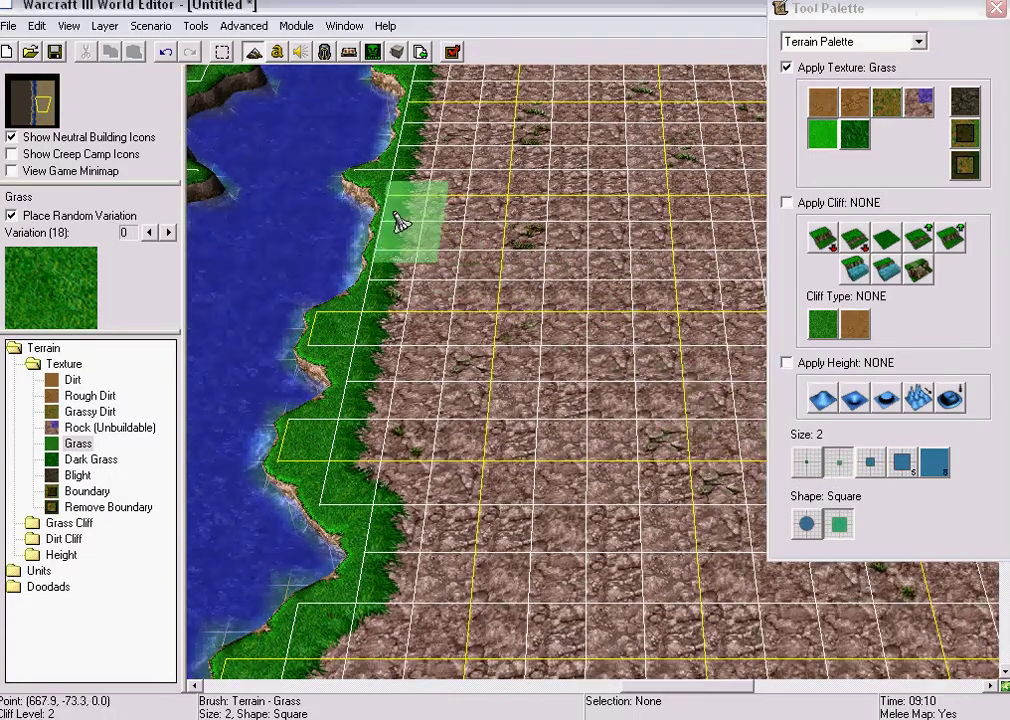
mouse_move(430, 212)
right_mouse_down()
mouse_move(522, 342)
mouse_move(492, 302)
mouse_move(516, 190)
mouse_move(458, 356)
mouse_move(557, 421)
right_mouse_up()
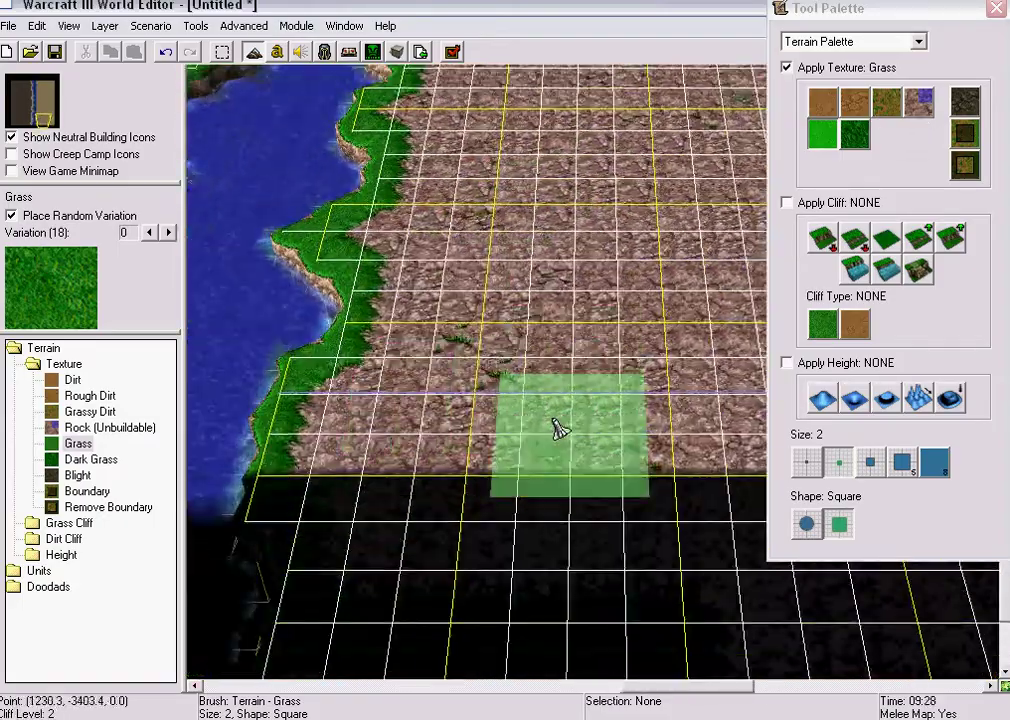
Raise Grass Cliff by one level with a size-1 brush along the southern edge
left_click(787, 203)
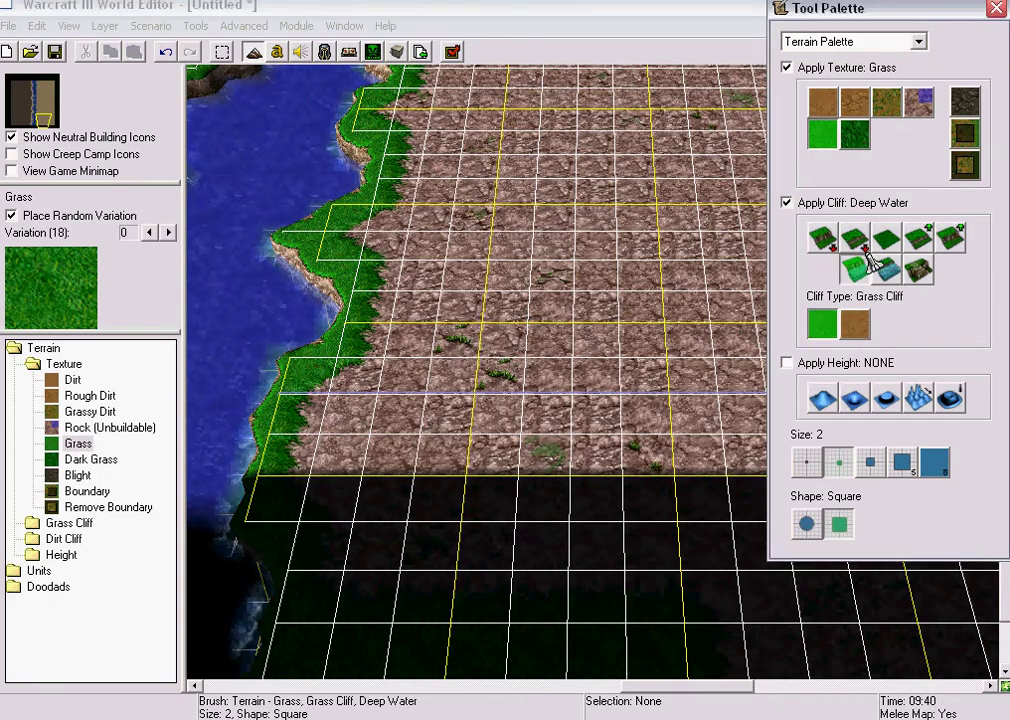
left_click(910, 248)
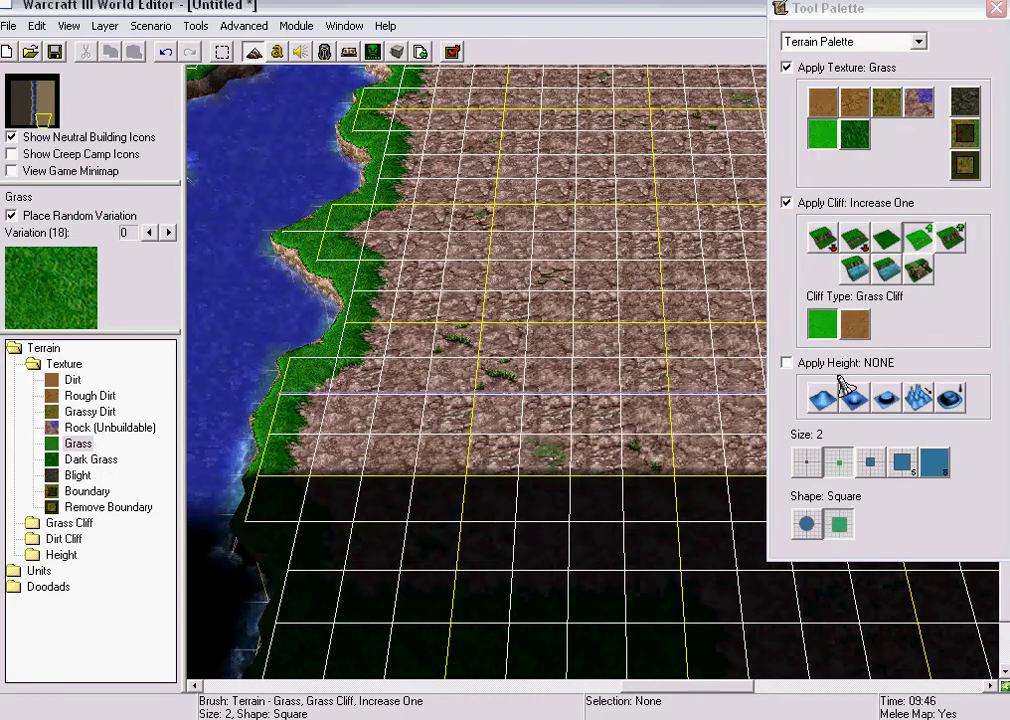
left_click(810, 463)
left_click(305, 488)
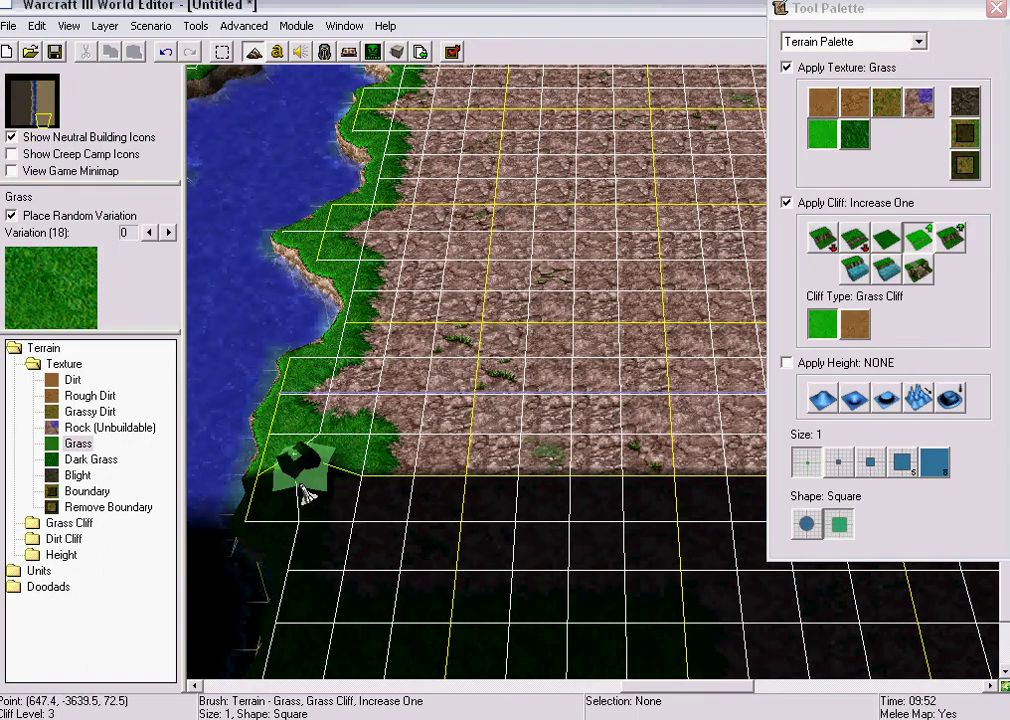
left_click(345, 500)
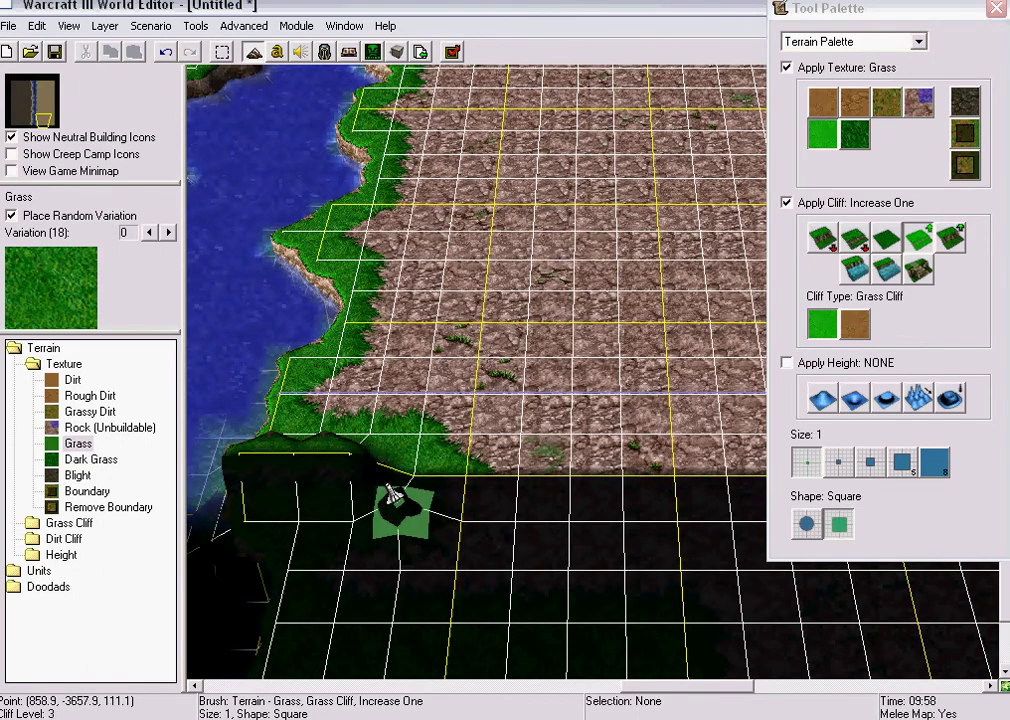
mouse_move(392, 495)
left_mouse_down()
mouse_move(480, 462)
mouse_move(548, 491)
mouse_move(615, 490)
left_mouse_up()
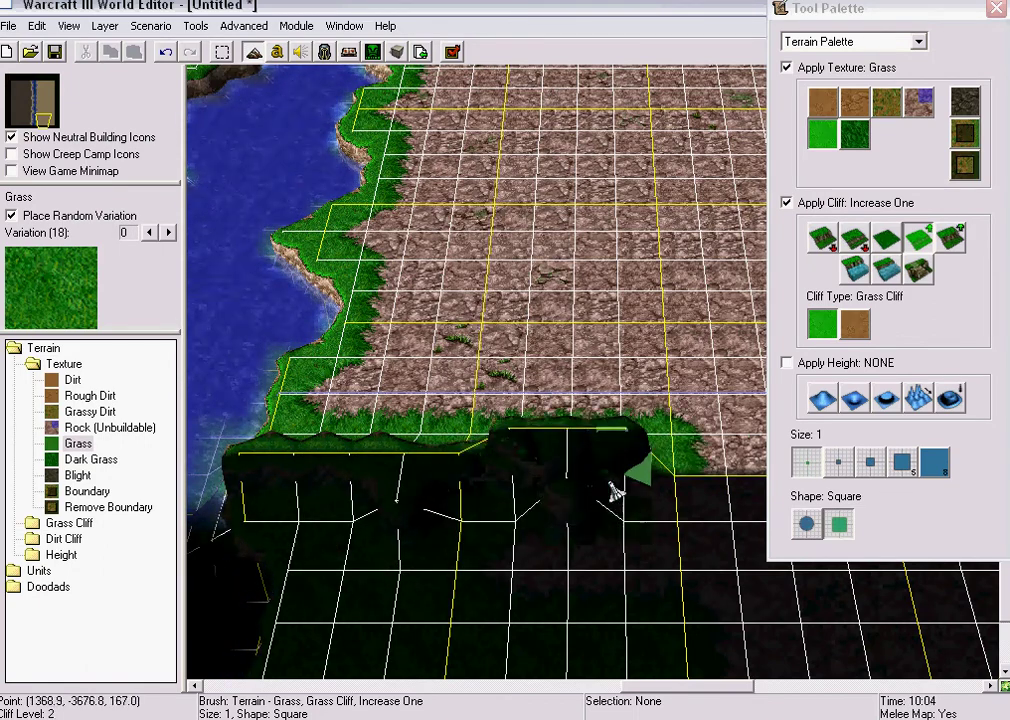
key("Up")
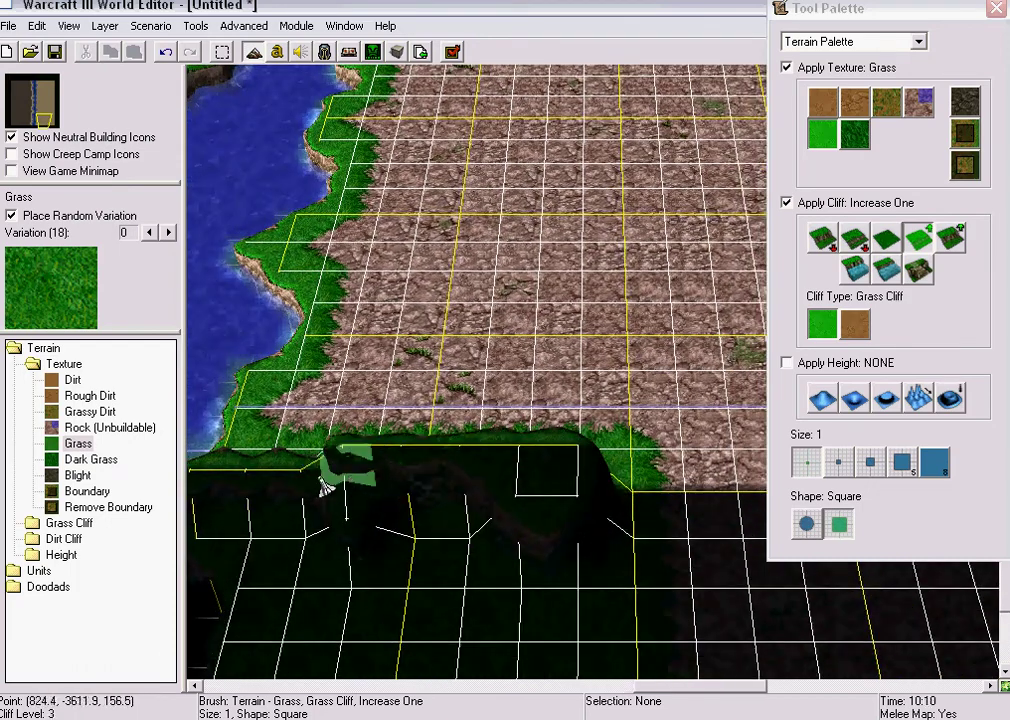
left_click_drag(324, 488, 259, 483)
key("Right")
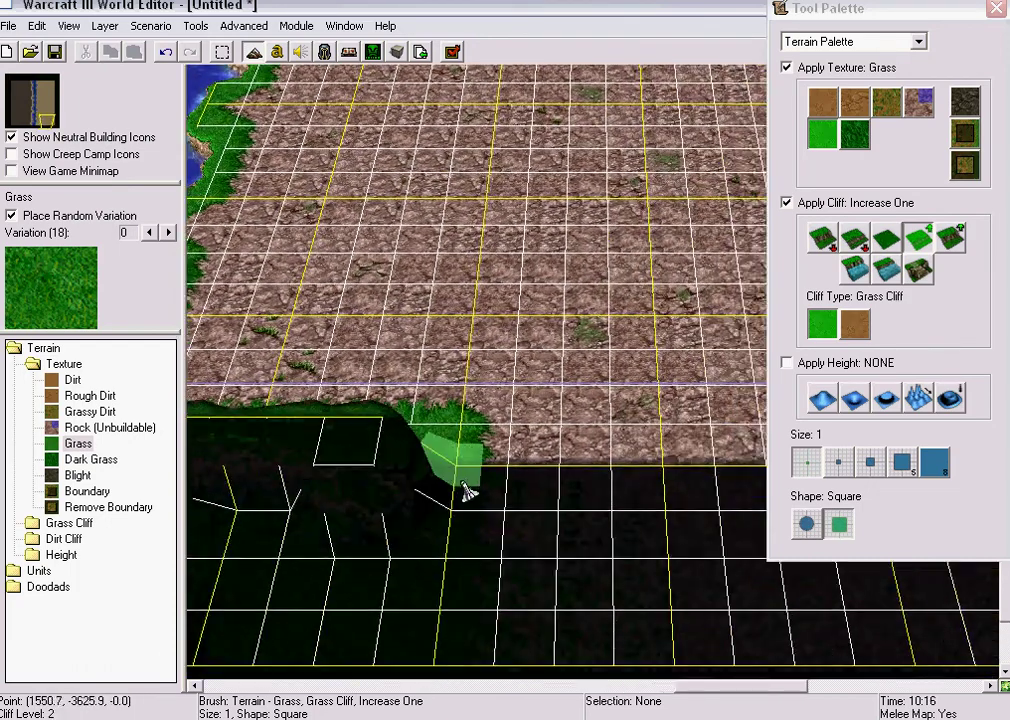
Switch to Increase Two and extend the raised grass cliff eastward along the southern edge
left_click(950, 237)
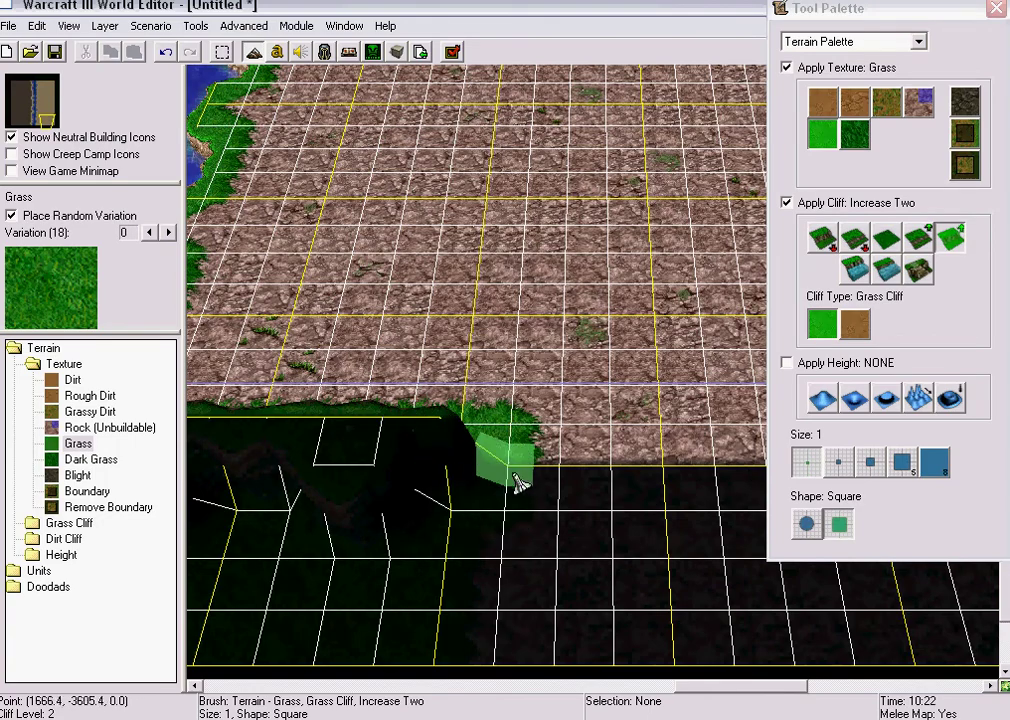
left_click_drag(562, 482, 618, 474)
key("Right")
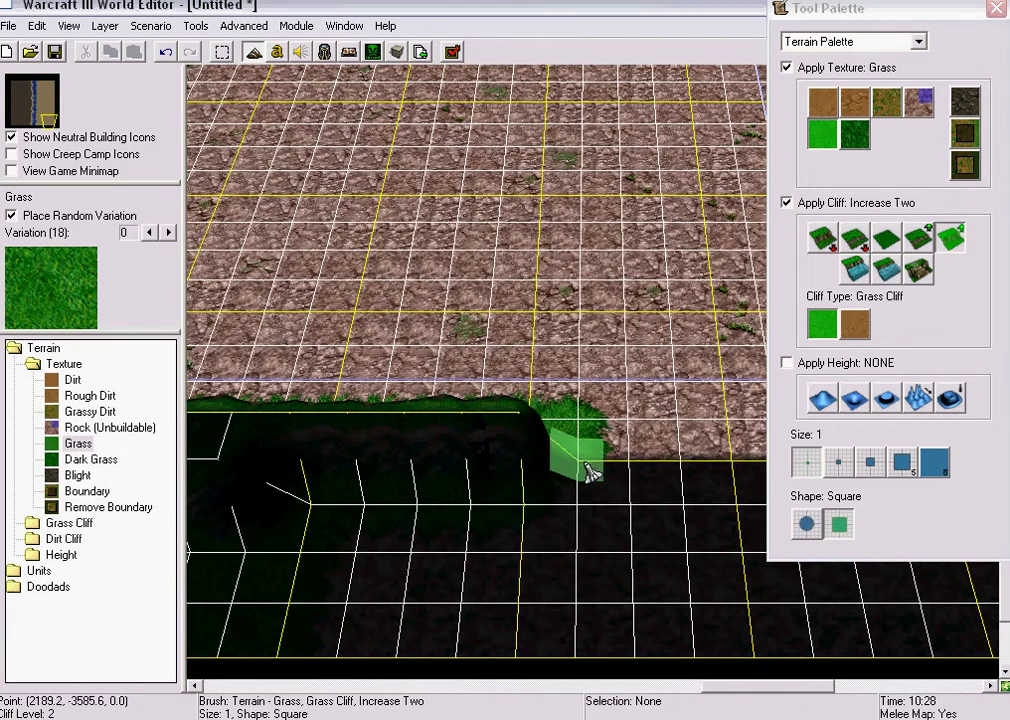
key("Right")
left_click_drag(532, 467, 655, 465)
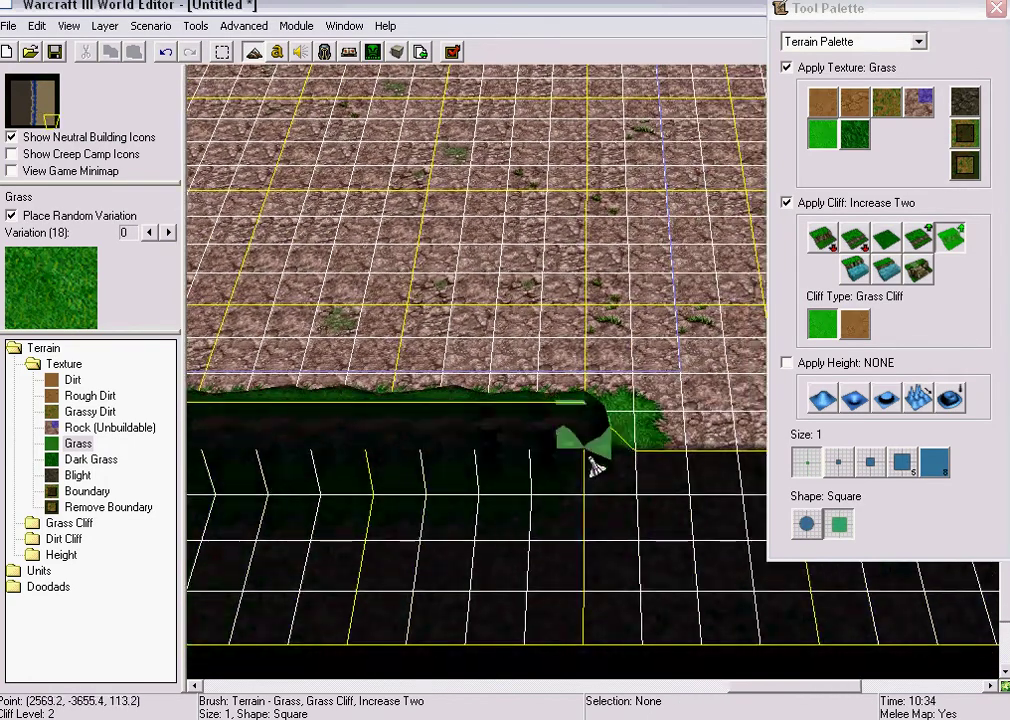
key("Right")
left_click_drag(469, 458, 660, 446)
key("Up")
key("Left")
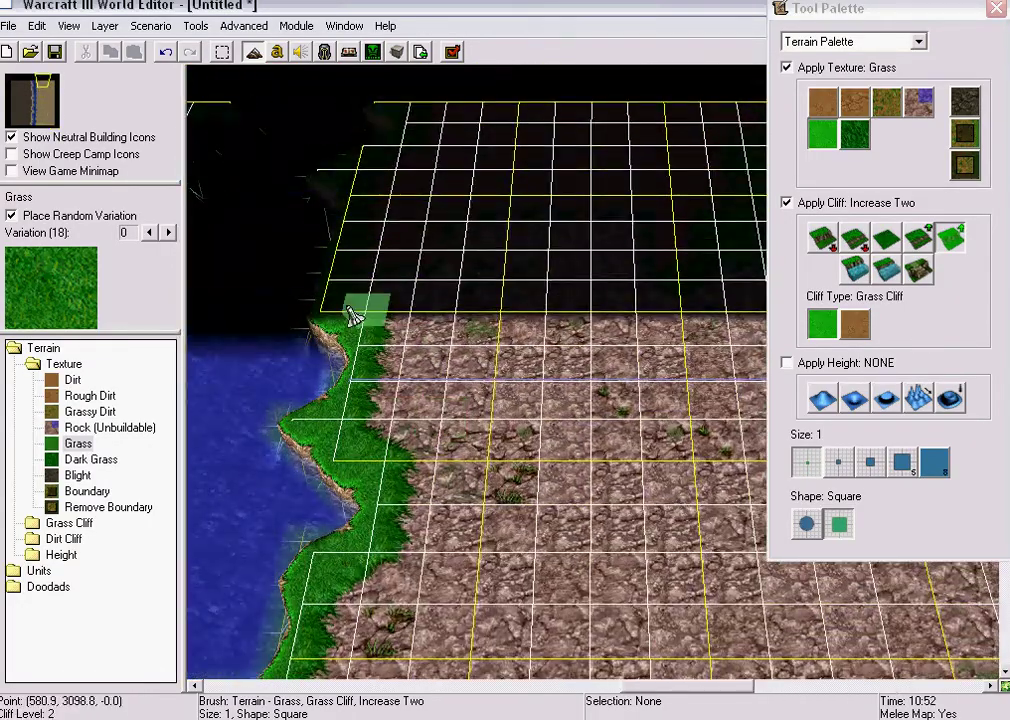
Raise a grass cliff along the northern edge to the east map edge, redoing one block
mouse_move(354, 311)
left_mouse_down()
mouse_move(457, 327)
mouse_move(549, 313)
left_mouse_up()
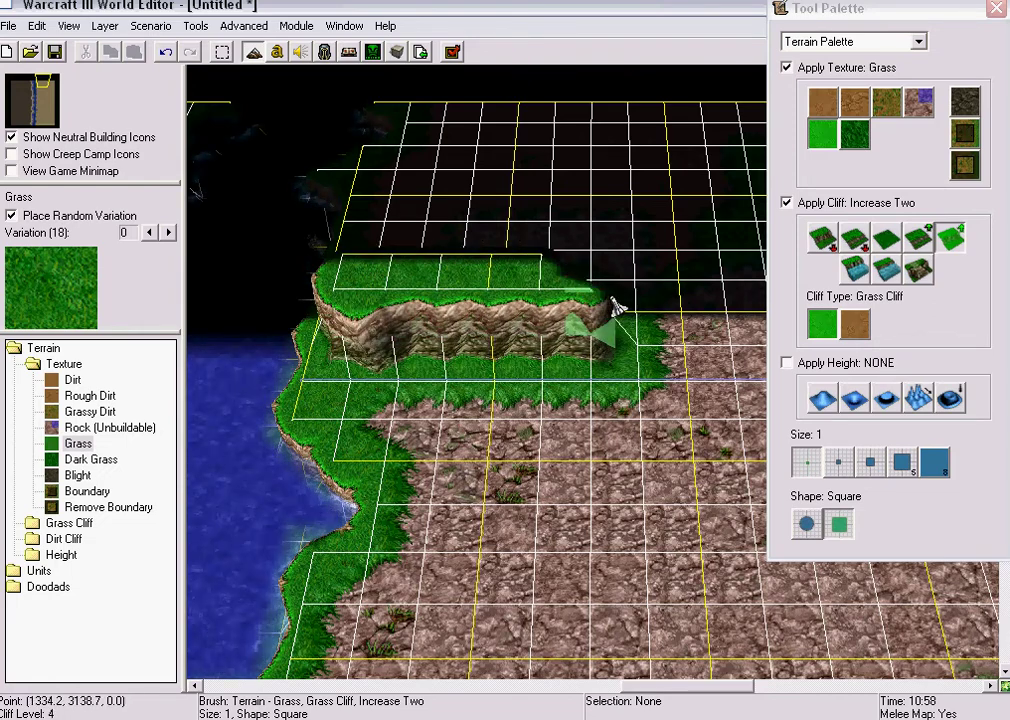
key("Up")
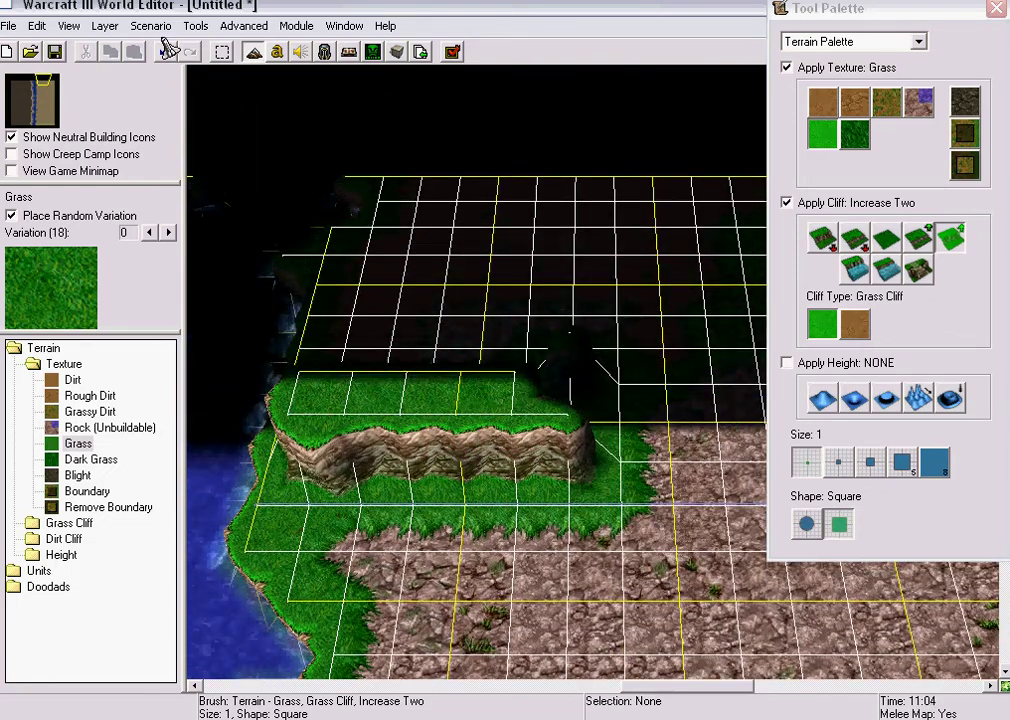
left_click(172, 51)
left_click_drag(335, 421, 440, 428)
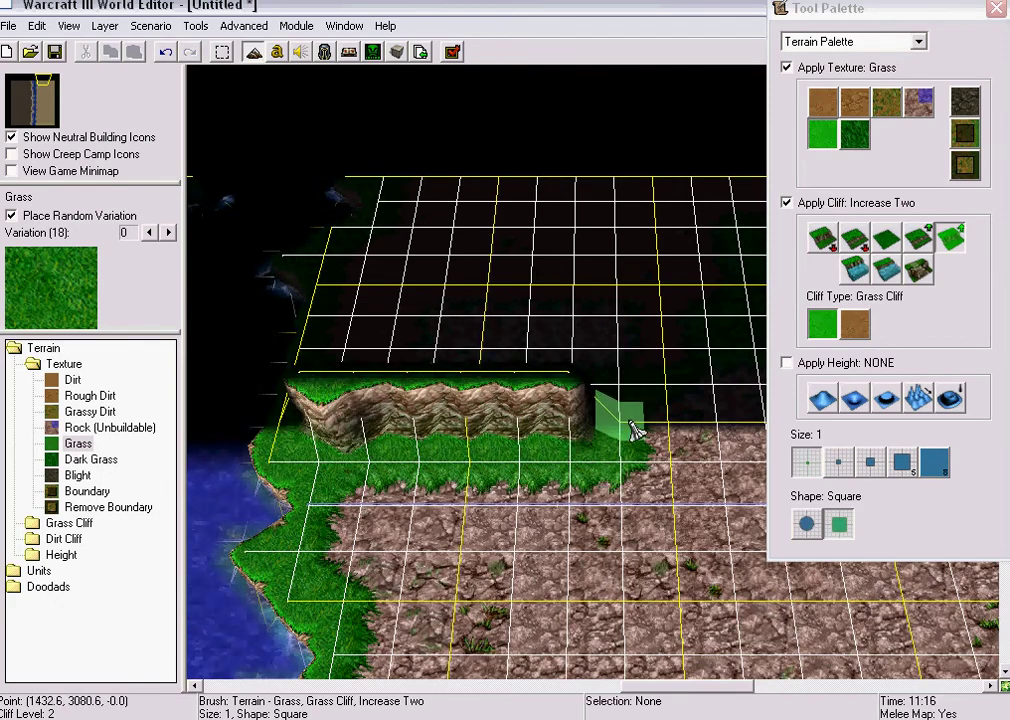
key("Right")
left_click(434, 408)
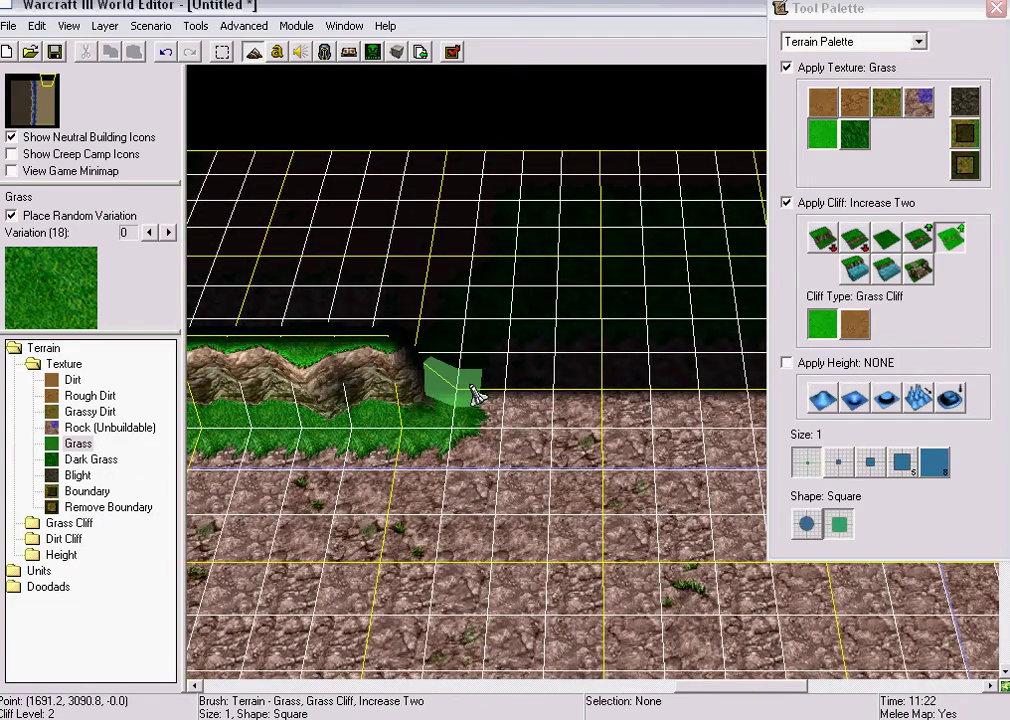
left_click(598, 393)
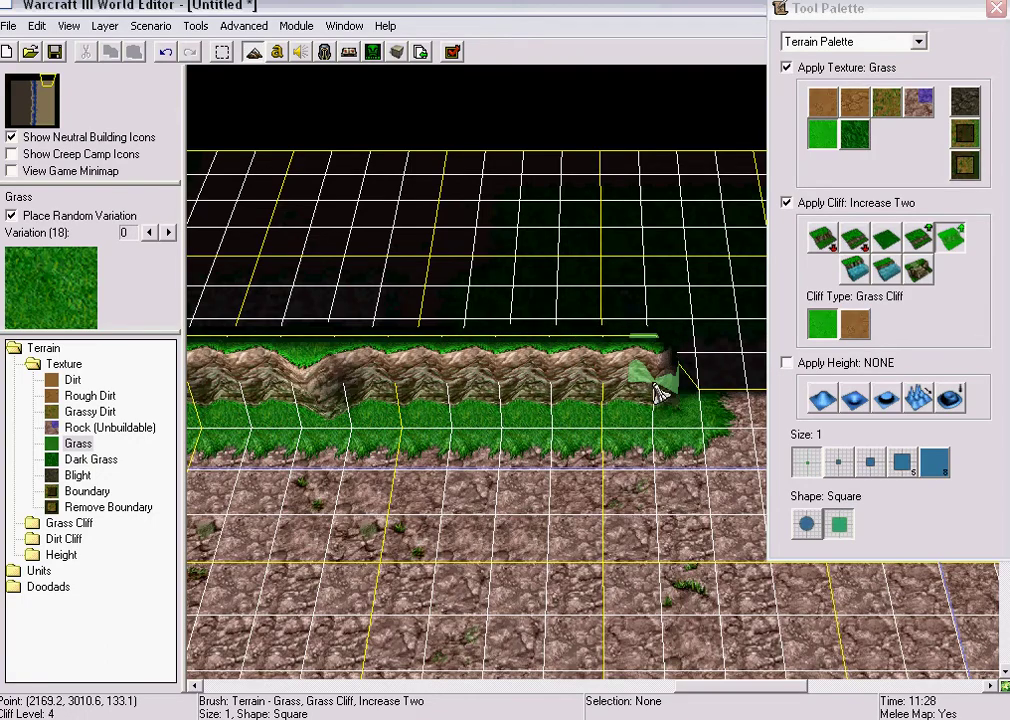
key("Right")
left_click(434, 420)
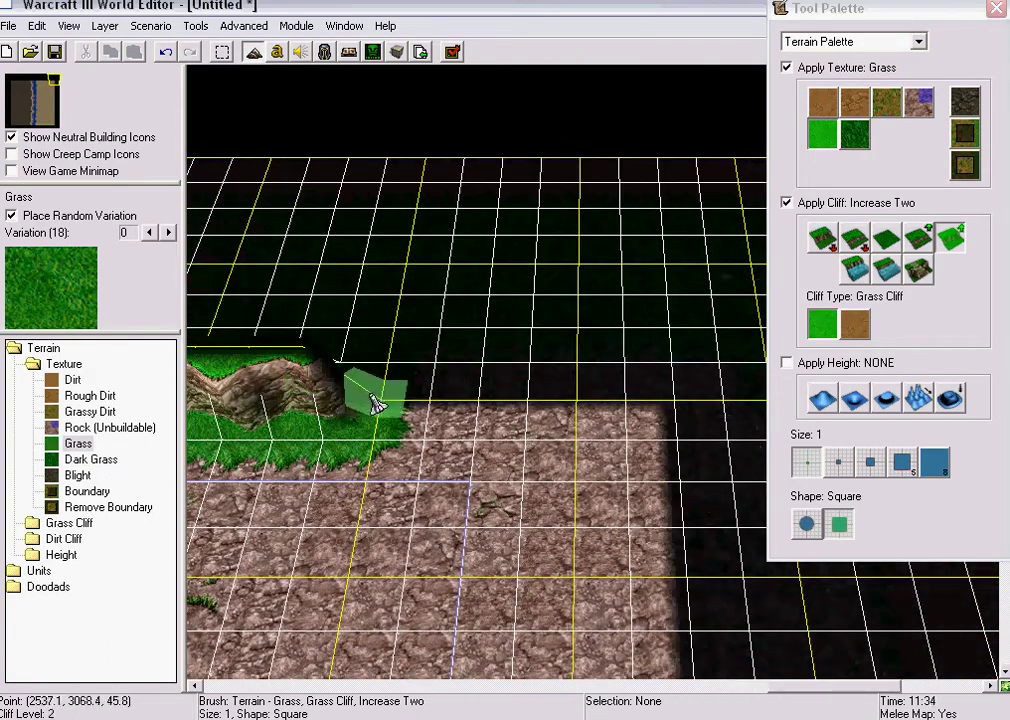
key("Right")
left_click_drag(428, 400, 607, 400)
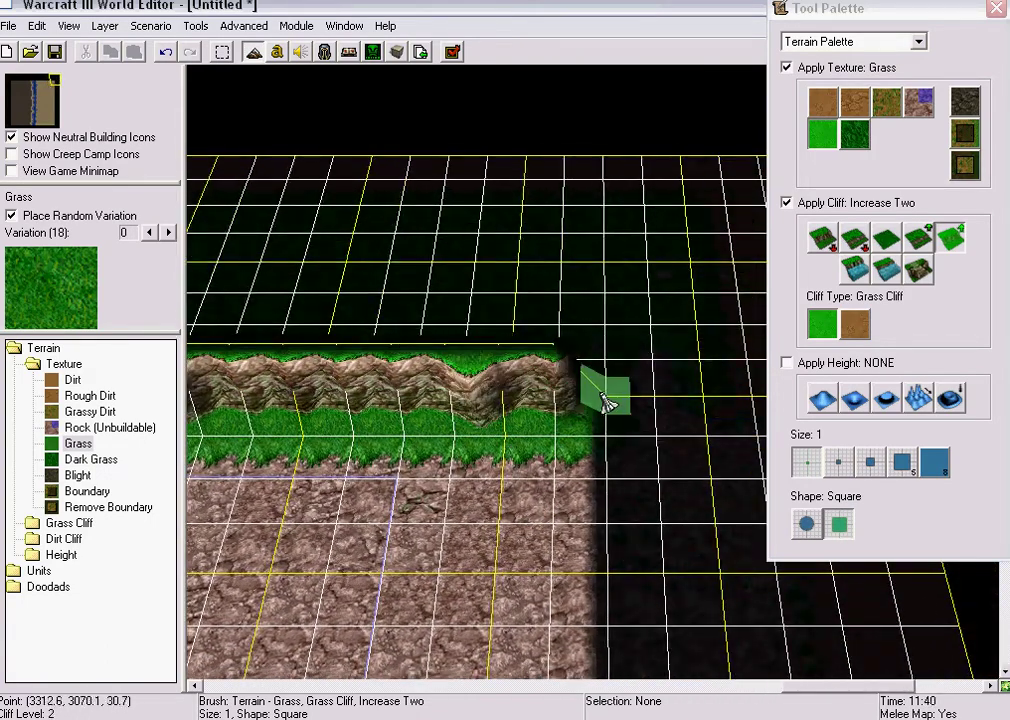
Raise a grass cliff westward from the coast at the northern edge, repainting after an undo
key("Down")
key("Left")
key("Left")
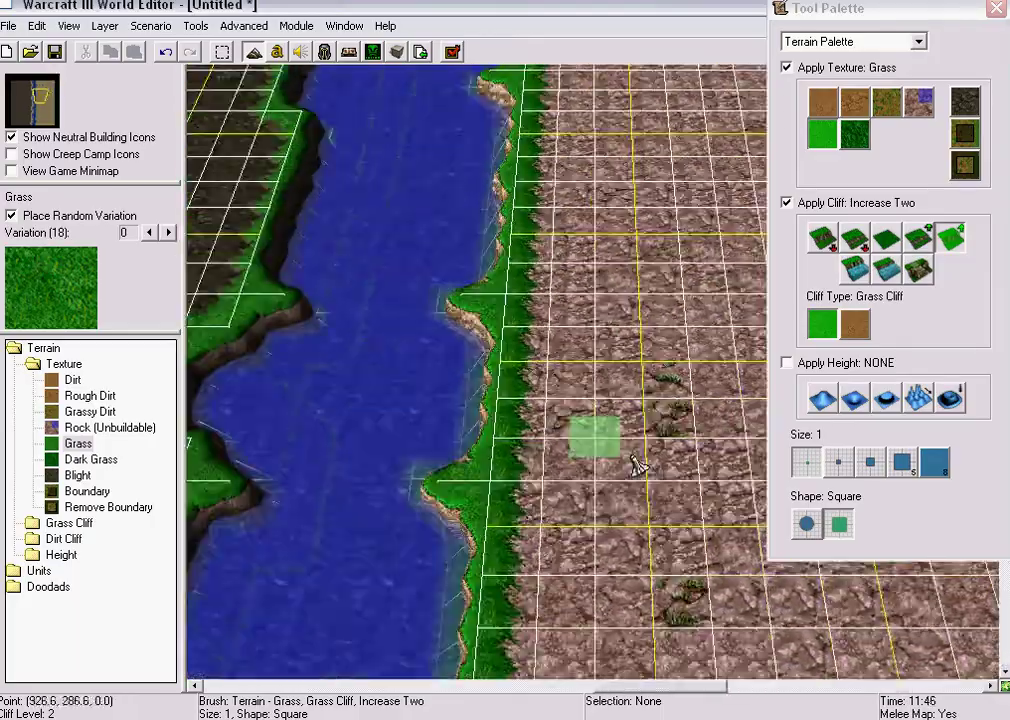
key("Left")
key("Up")
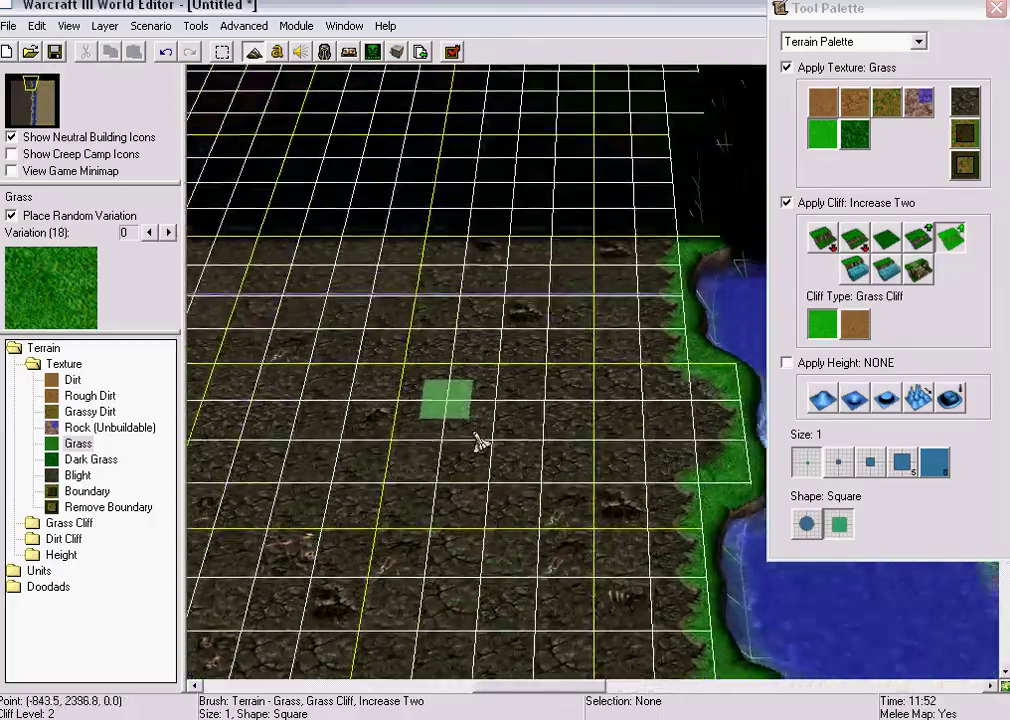
key("Right")
key("Down")
key("Up")
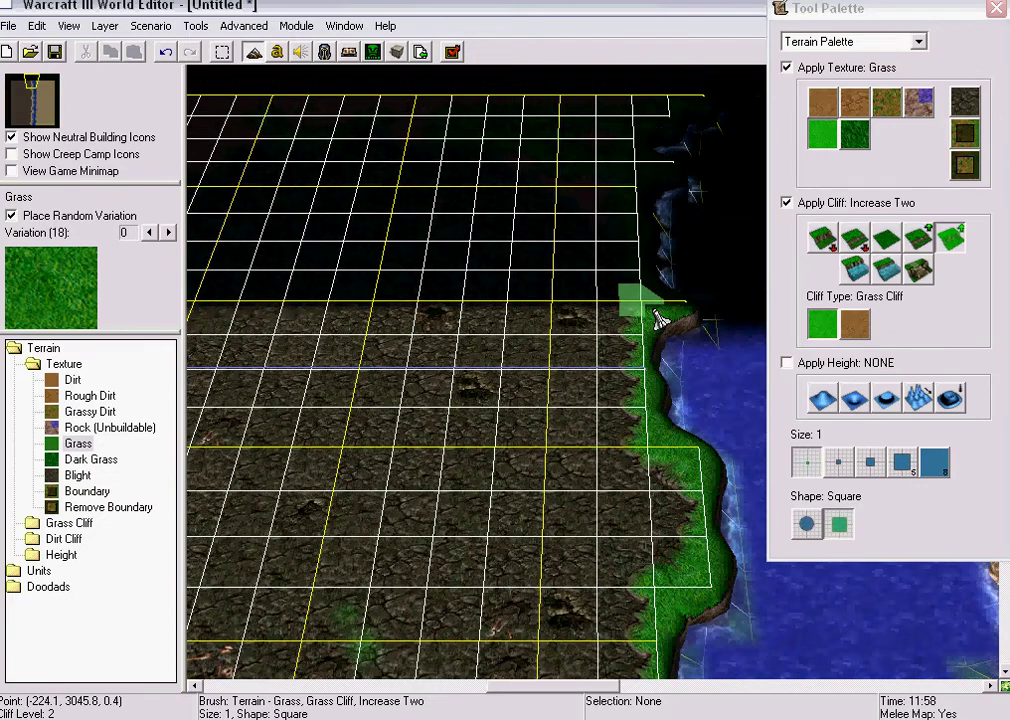
left_click(630, 316)
mouse_move(590, 312)
left_mouse_down()
mouse_move(428, 300)
mouse_move(455, 328)
left_mouse_up()
left_click(166, 52)
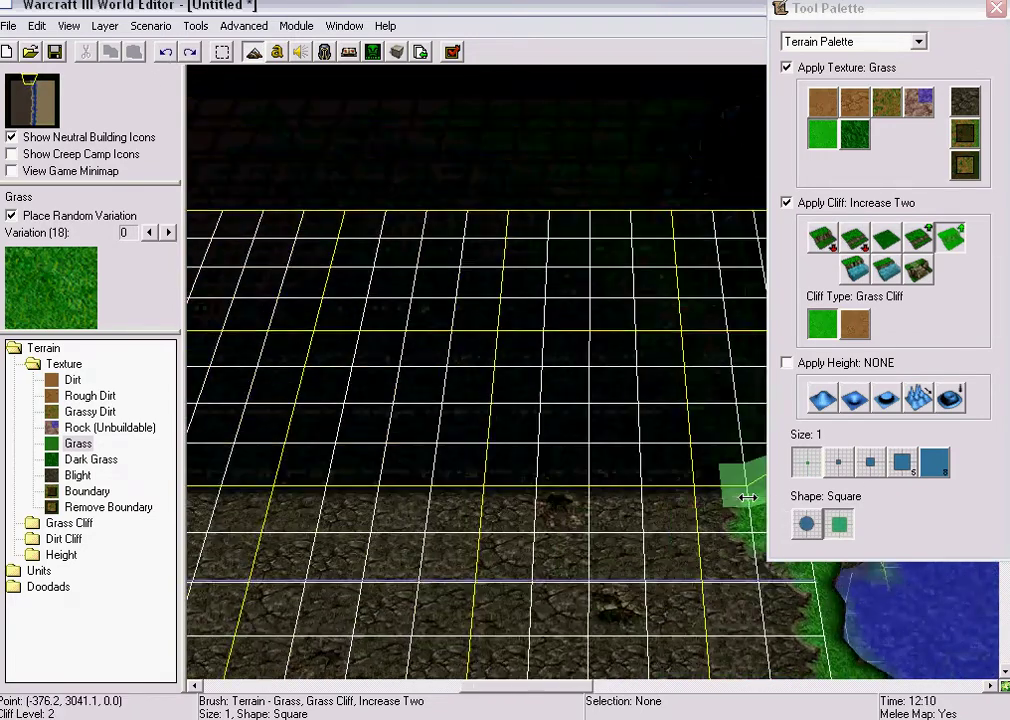
mouse_move(652, 487)
left_mouse_down()
mouse_move(541, 465)
mouse_move(218, 470)
mouse_move(457, 482)
mouse_move(260, 440)
mouse_move(503, 470)
left_mouse_up()
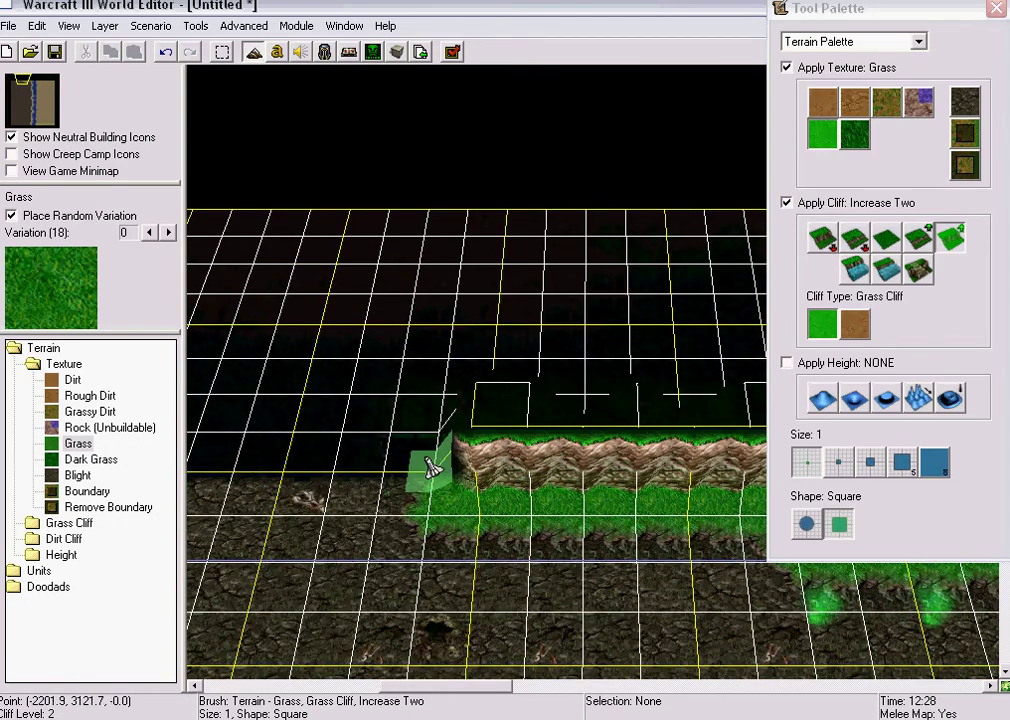
Paint more raised grass cliff sections along the bank, undoing the stray block
mouse_move(430, 470)
left_mouse_down()
mouse_move(530, 445)
mouse_move(383, 440)
mouse_move(618, 440)
mouse_move(330, 430)
mouse_move(582, 485)
left_mouse_up()
key("Down")
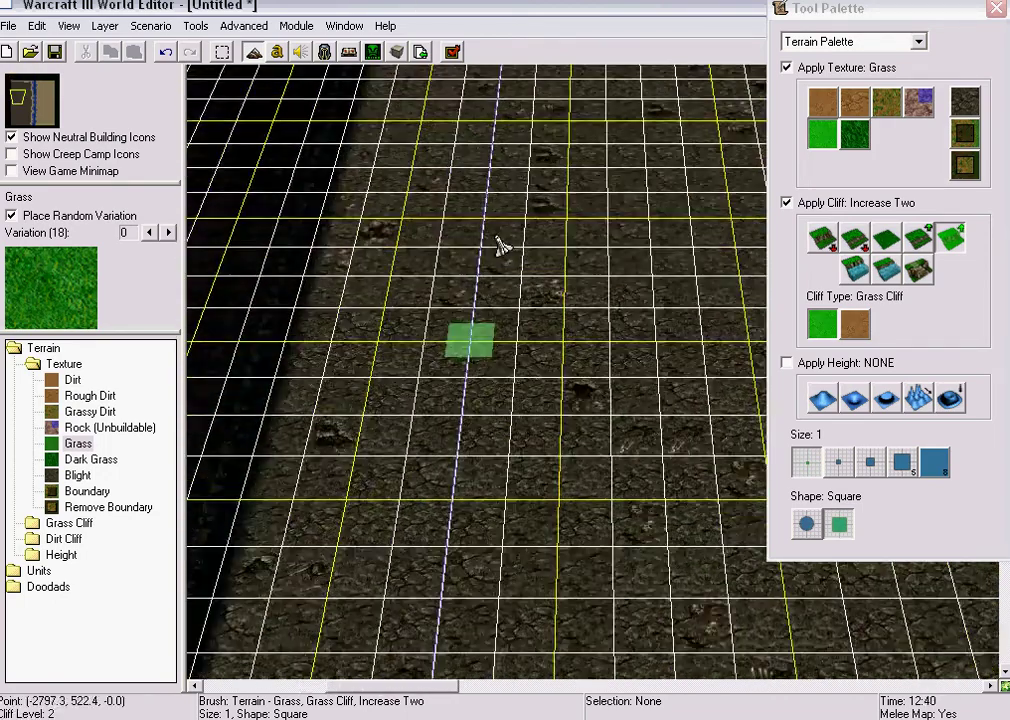
key("Down")
left_click_drag(329, 406, 592, 405)
key("Right")
left_click_drag(361, 429, 490, 420)
left_click(163, 53)
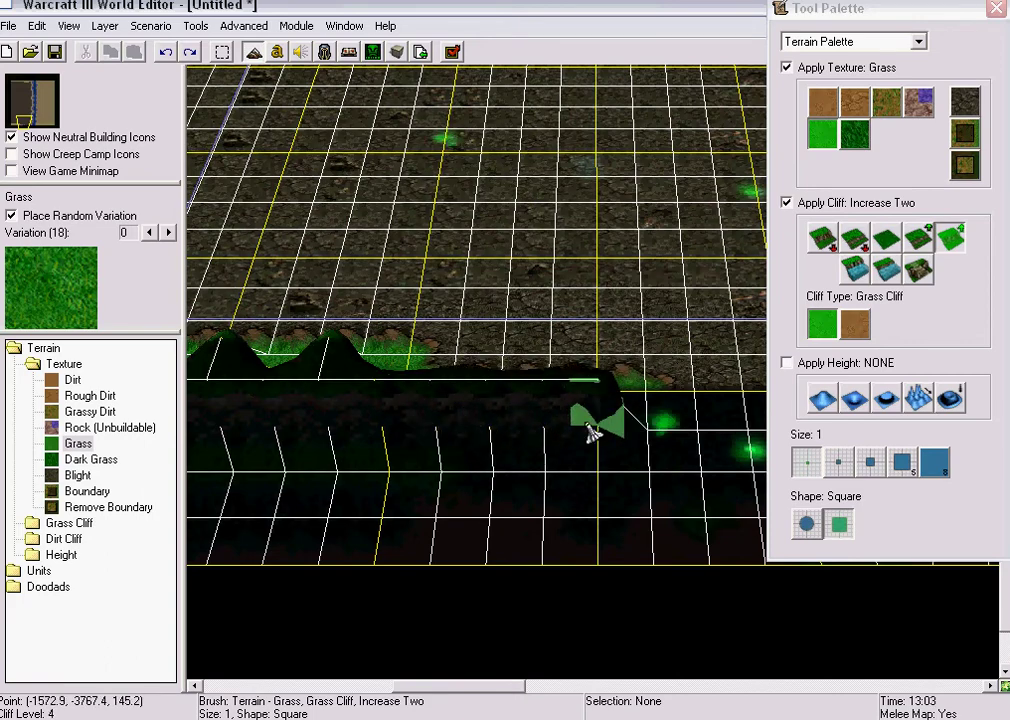
Pan over the dirt area and across the river, then bring up the palette list
key("Right")
key("Right")
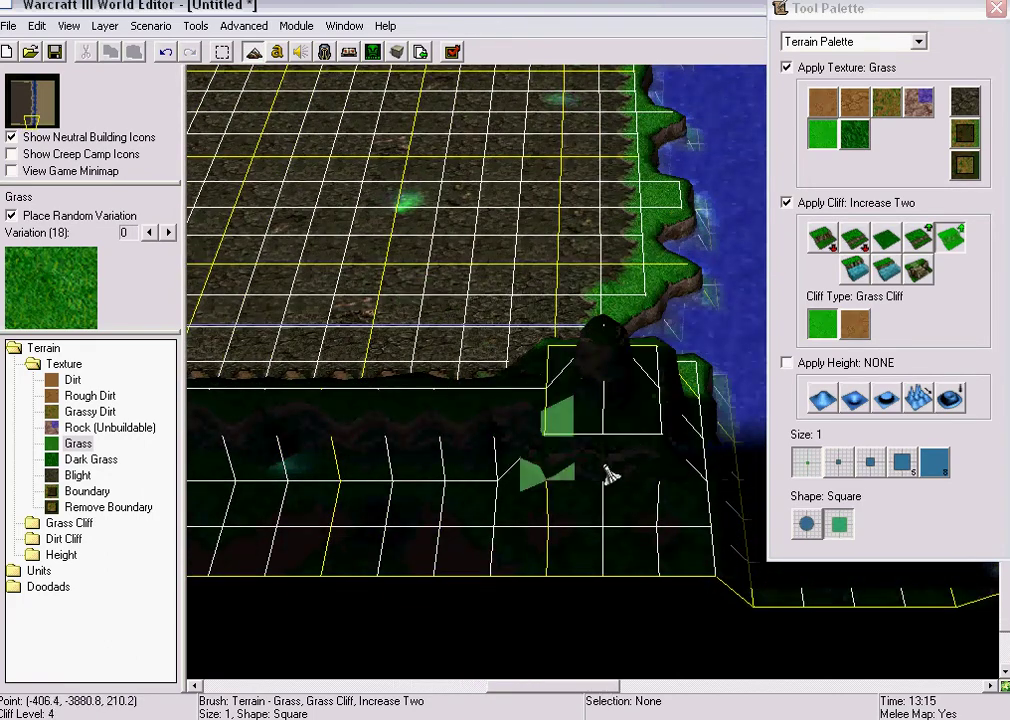
key("Up")
key("Left")
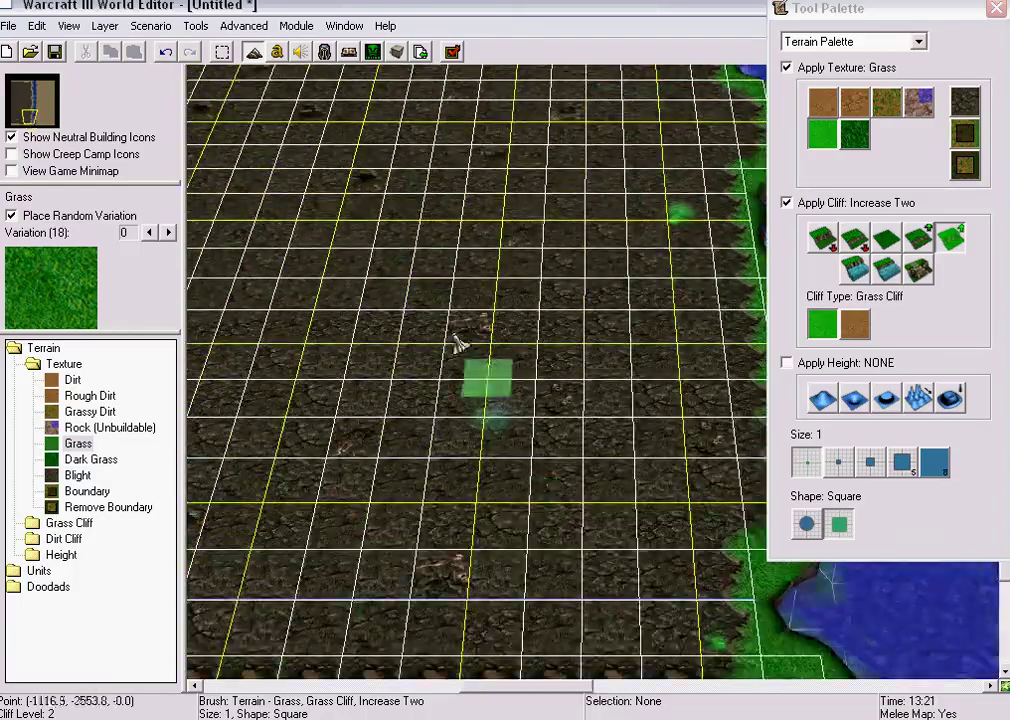
key("Up")
key("Down")
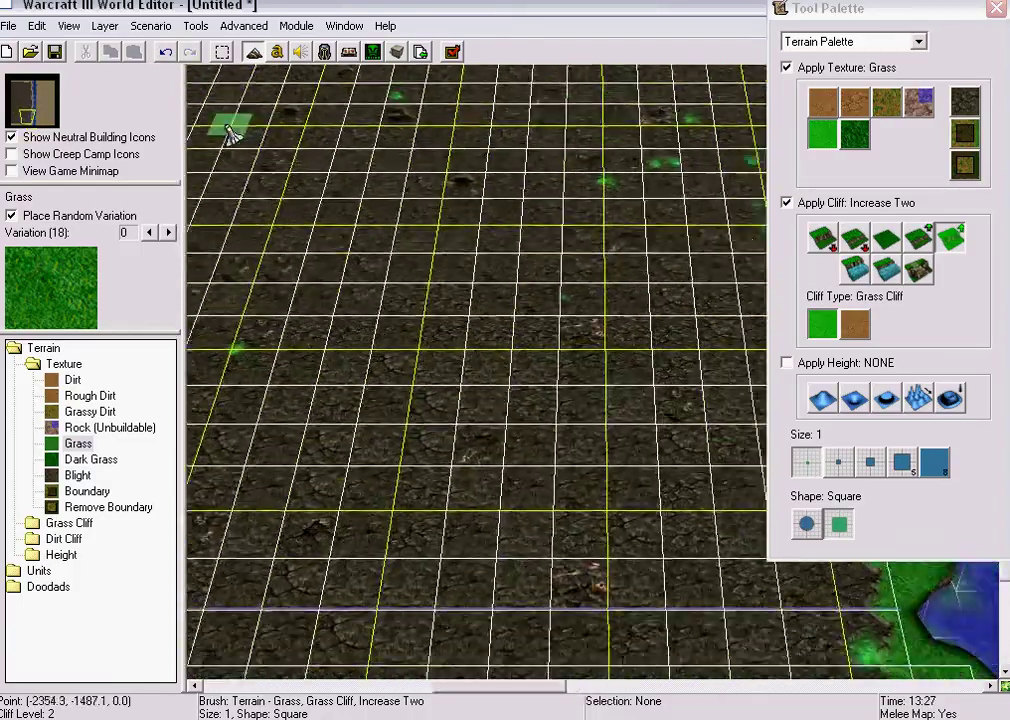
key("Down")
key("Up")
mouse_move(605, 415)
middle_mouse_down()
mouse_move(570, 451)
mouse_move(462, 665)
mouse_move(180, 130)
mouse_move(275, 372)
mouse_move(478, 462)
mouse_move(604, 590)
mouse_move(612, 518)
mouse_move(591, 320)
mouse_move(592, 470)
middle_mouse_up()
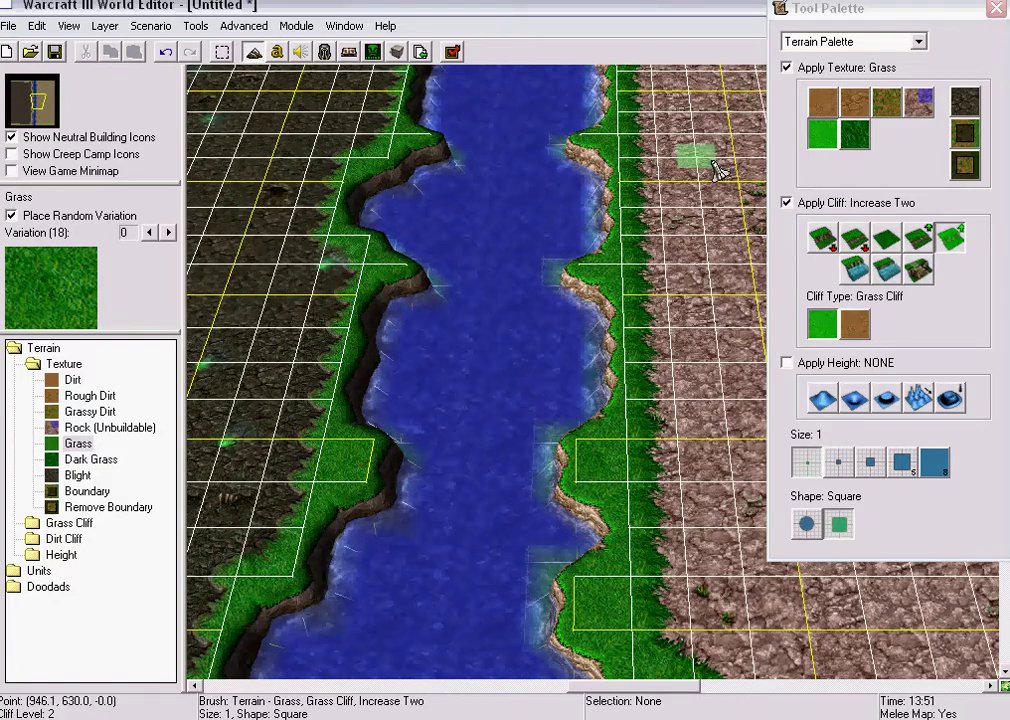
left_click(919, 44)
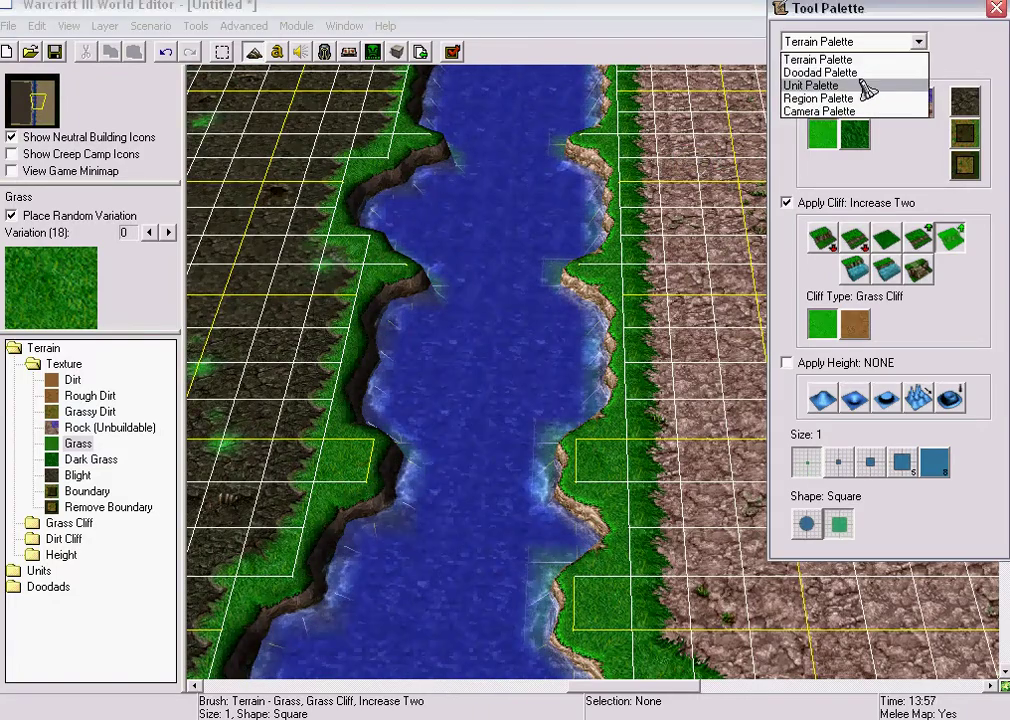
Switch to the Doodad Palette and preview the Barrel, Cage and Crates doodads
left_click(850, 69)
key("Right")
key("Up")
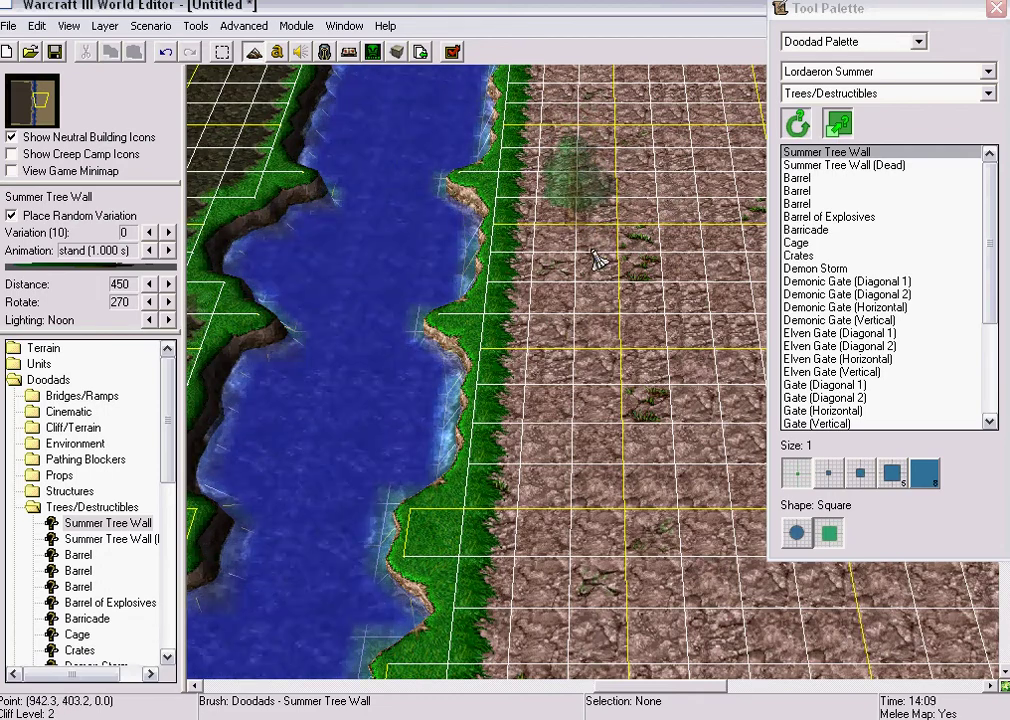
key("Left")
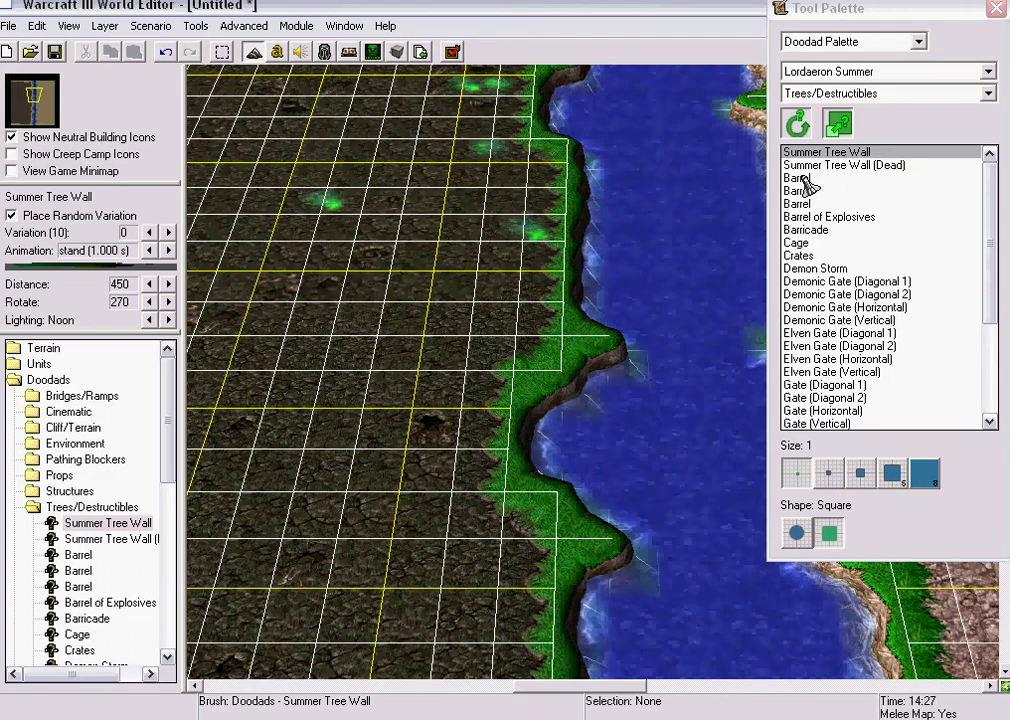
left_click(802, 179)
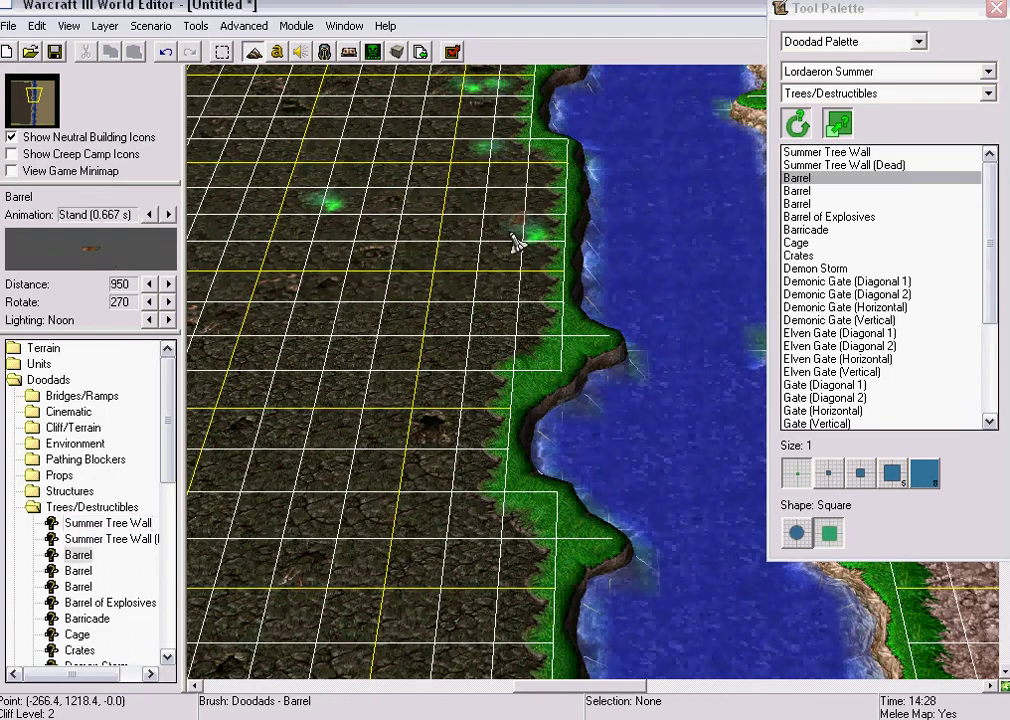
left_click(796, 243)
left_click(798, 256)
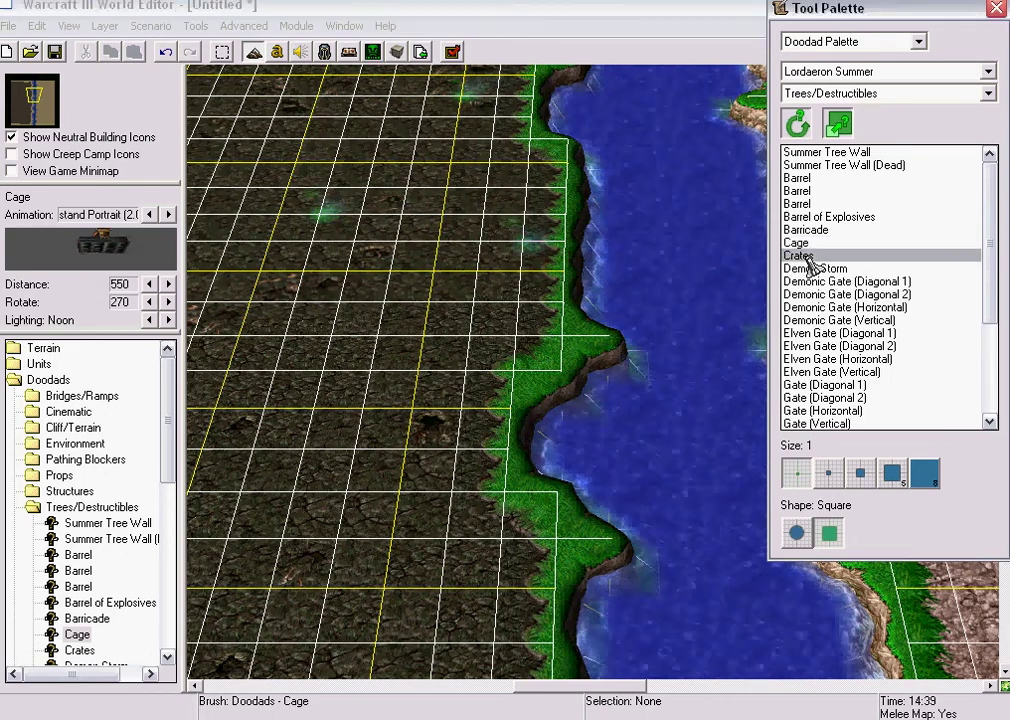
Browse past Stone Wall, Support Column, Volcano and Rock Chunks, then pick Summer Tree Wall
key("Down")
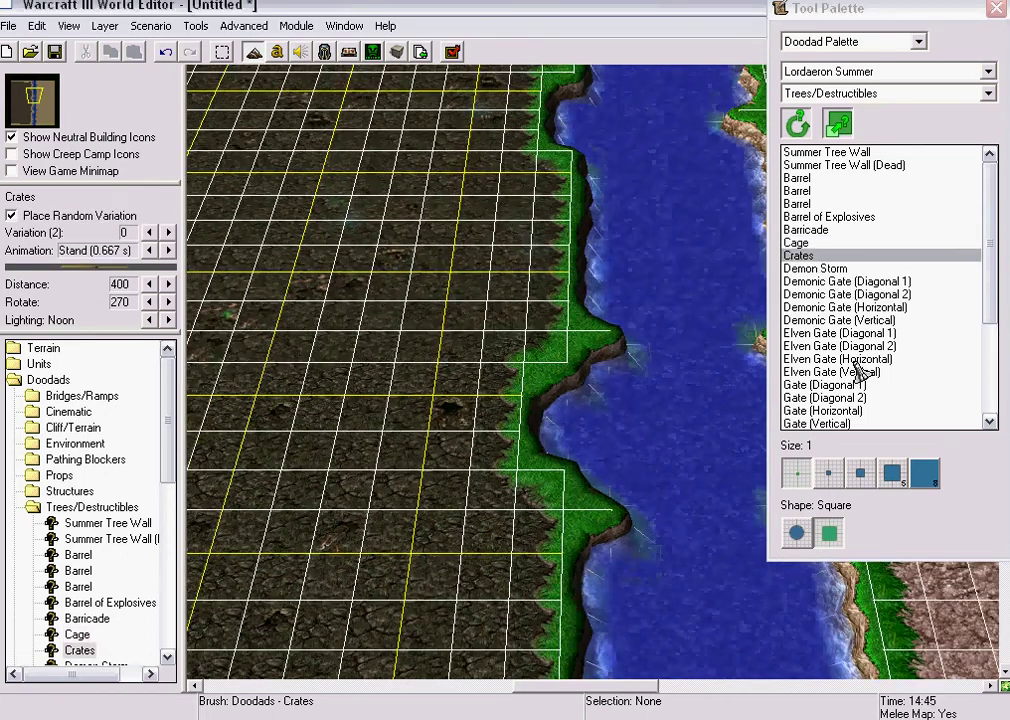
left_click_drag(997, 300, 997, 415)
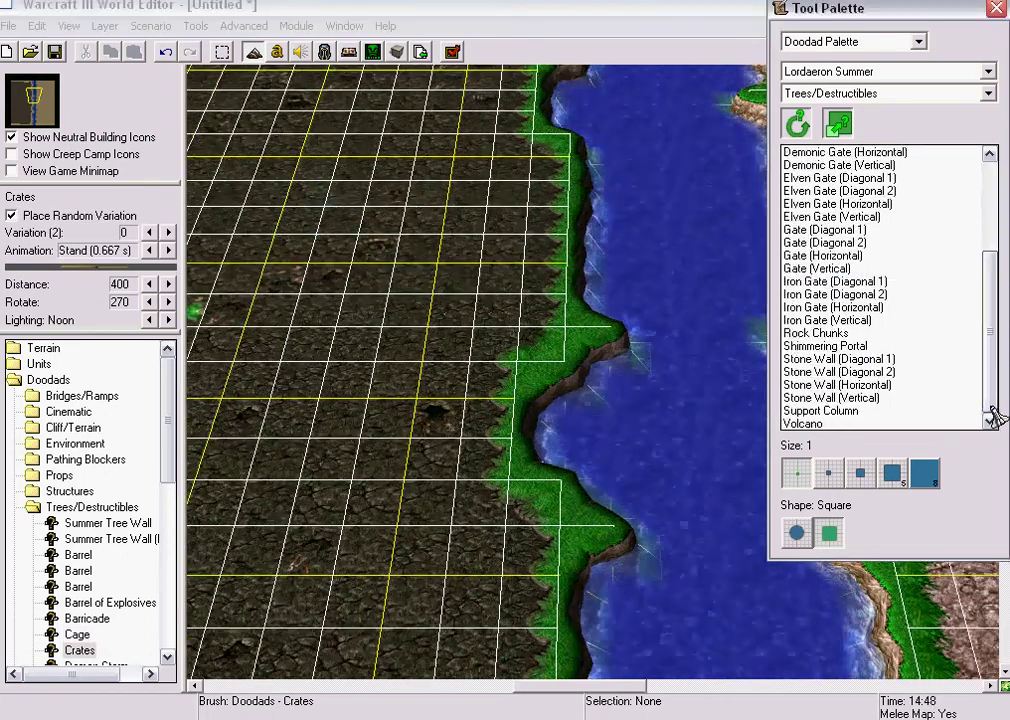
left_click(840, 359)
left_click(832, 410)
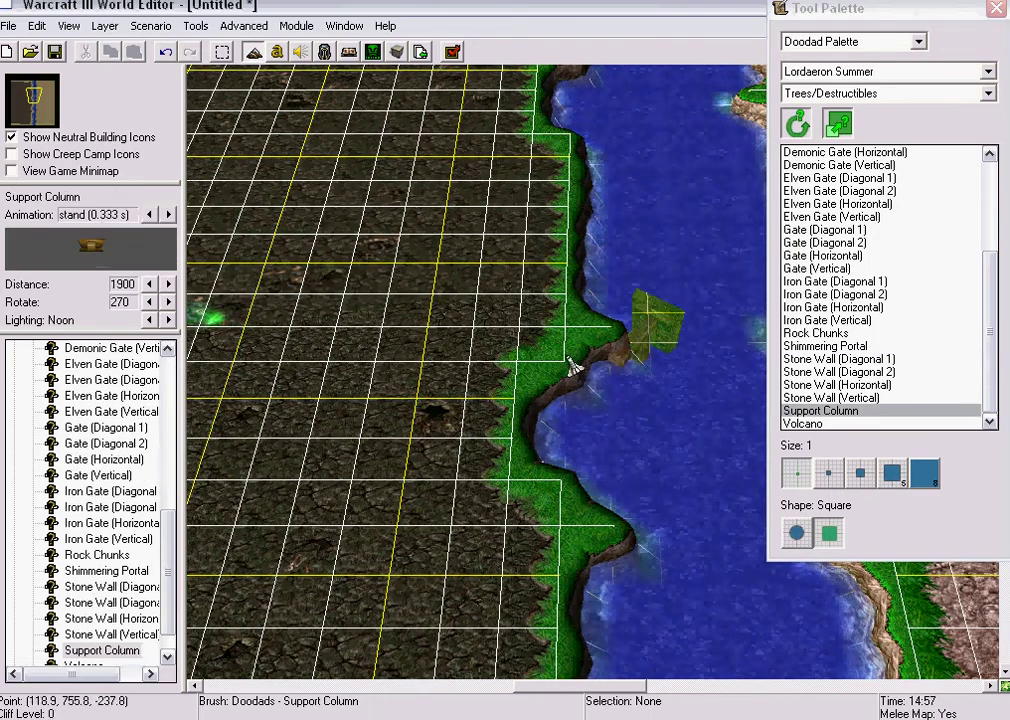
left_click(805, 424)
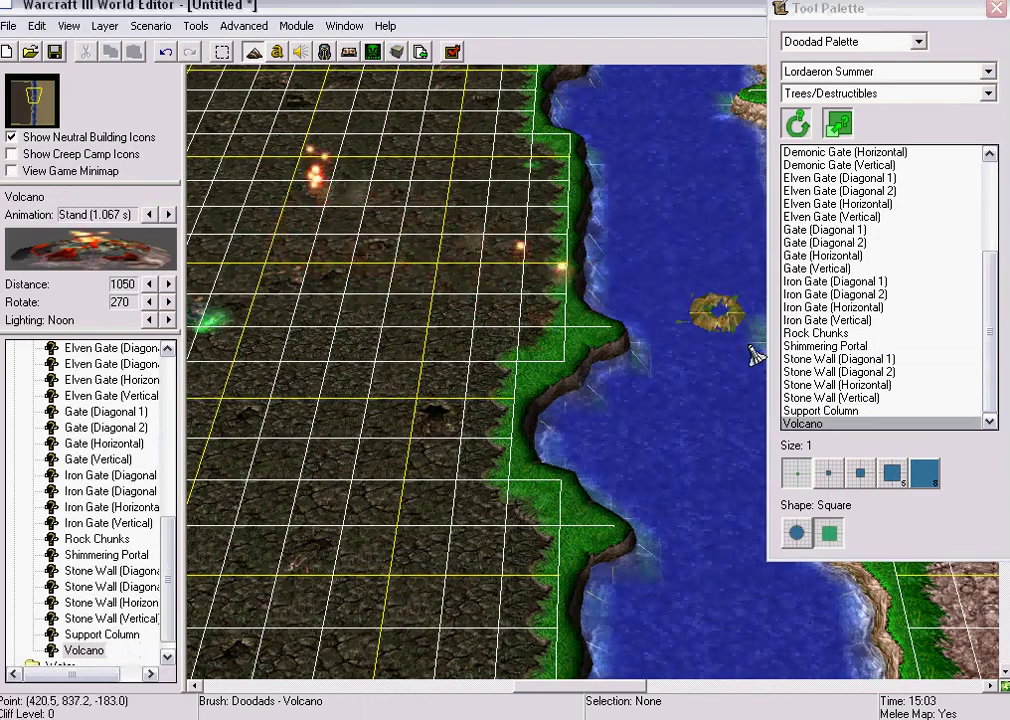
left_click(800, 334)
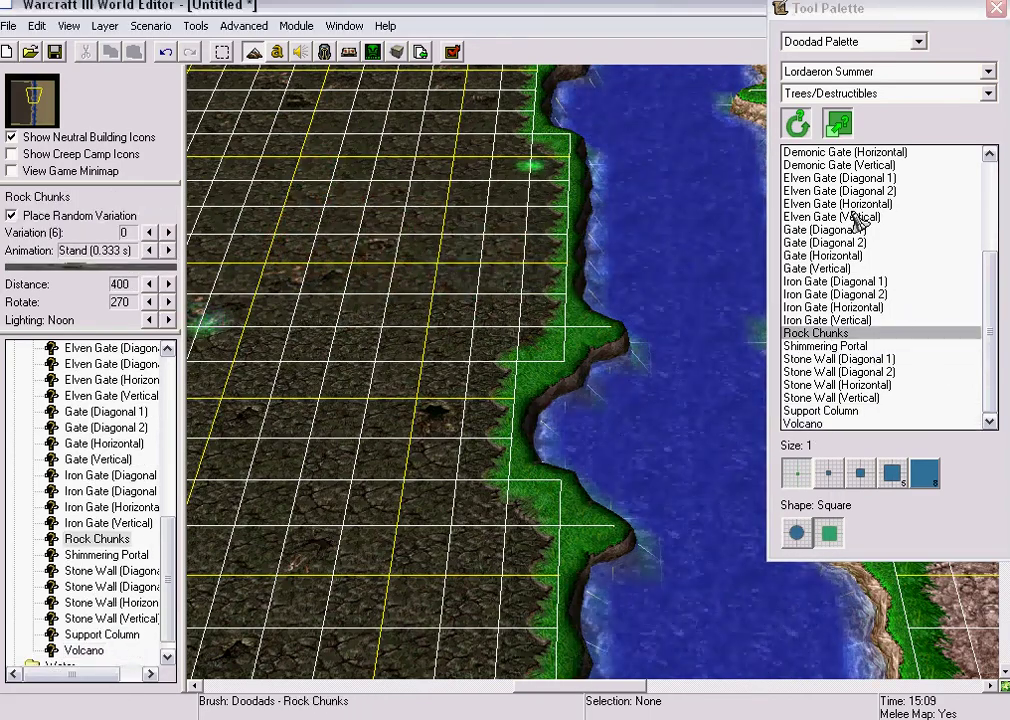
left_click_drag(988, 302, 979, 203)
left_click(842, 153)
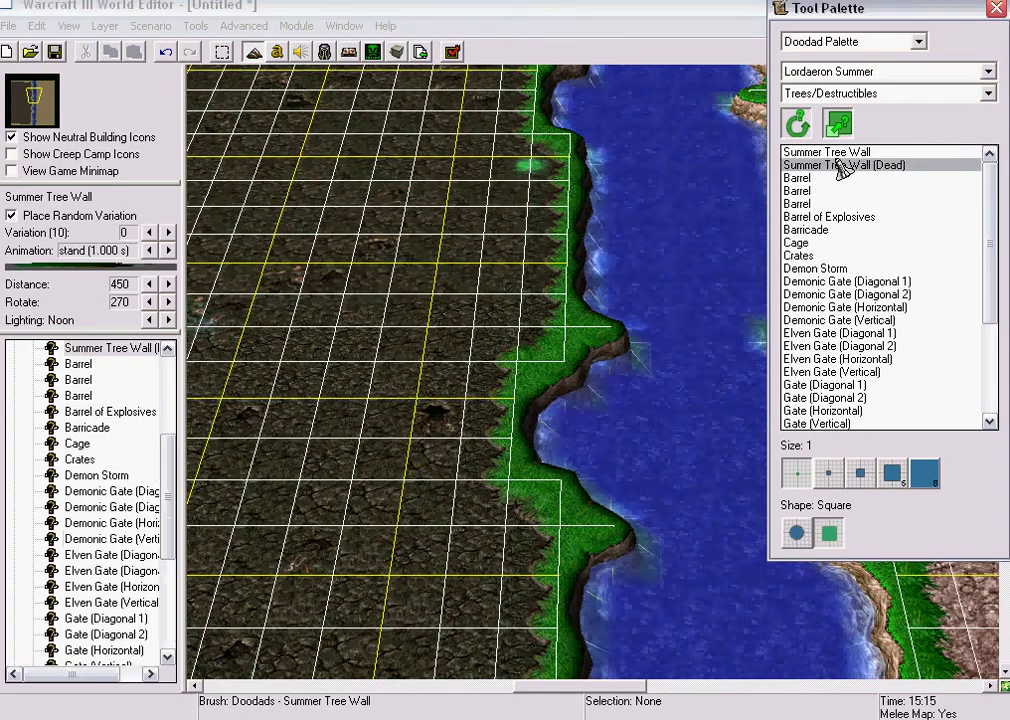
Survey the dirt west of the river and enlarge the tree brush to three cells
key("Left")
key("Left")
key("Left")
key("Left")
key("Up")
key("Up")
key("Right")
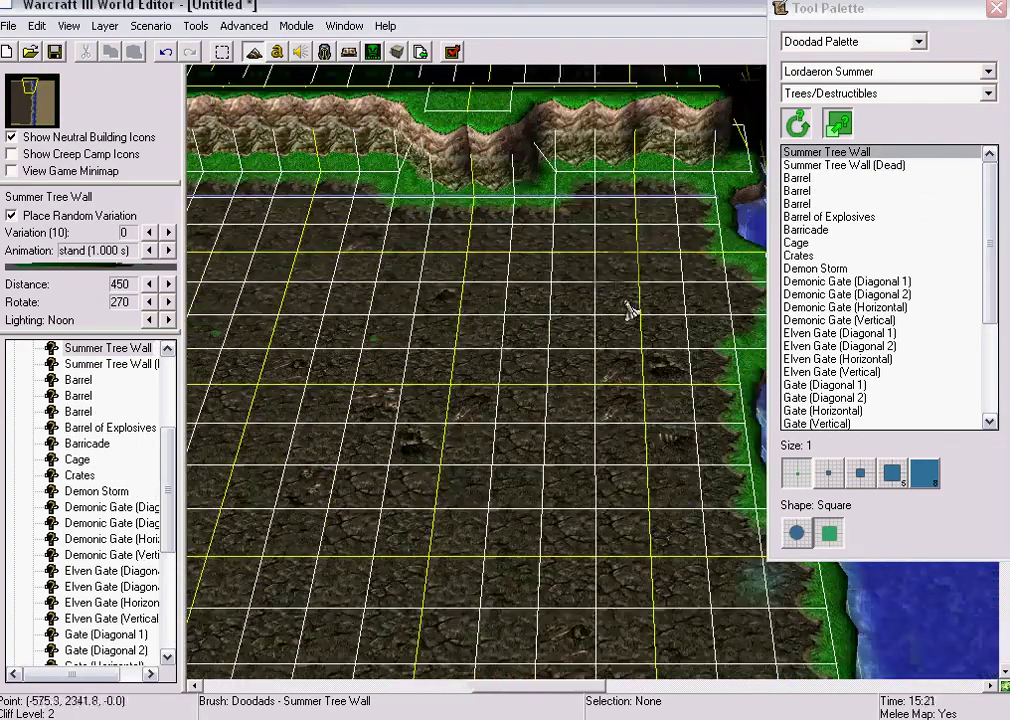
key("Down")
key("Down")
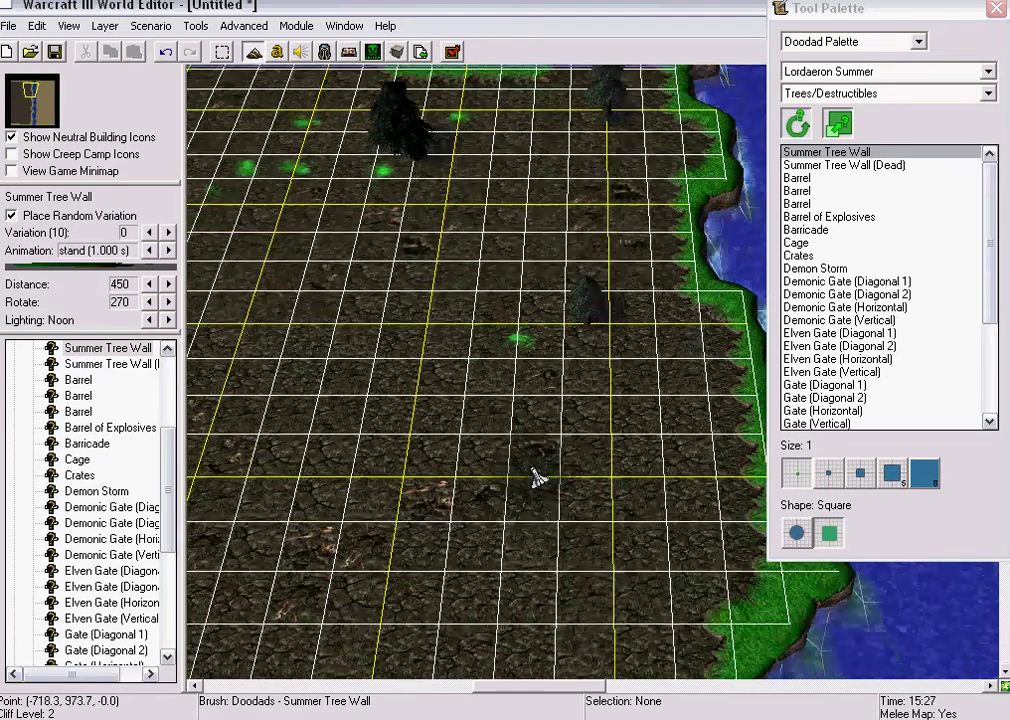
key("Down")
key("Up")
key("Up")
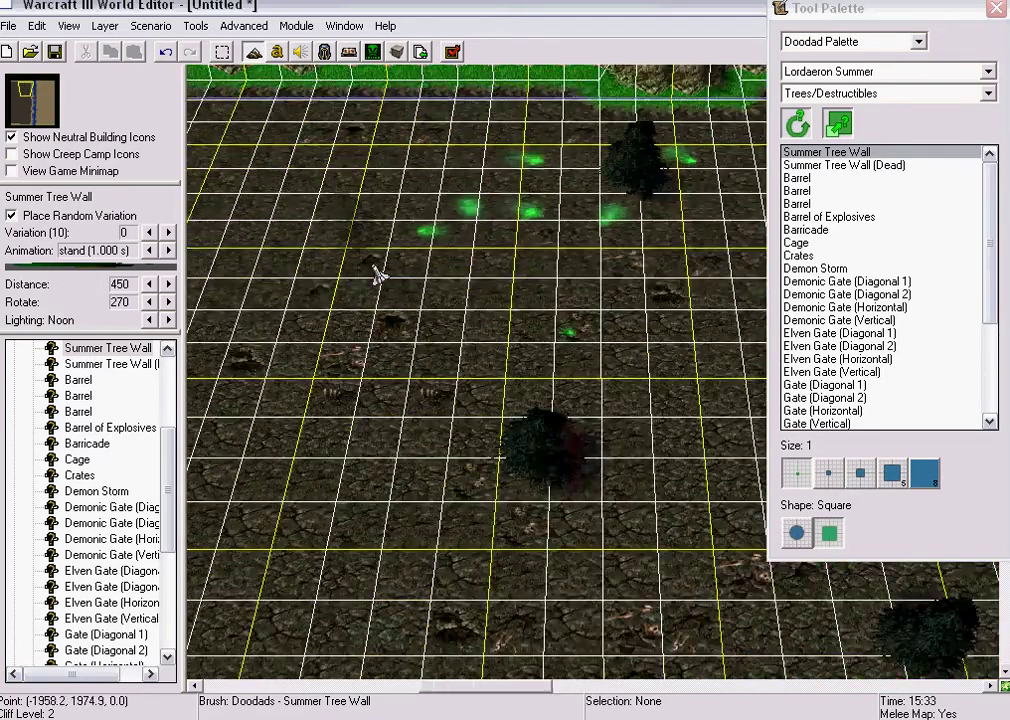
key("Left")
key("Down")
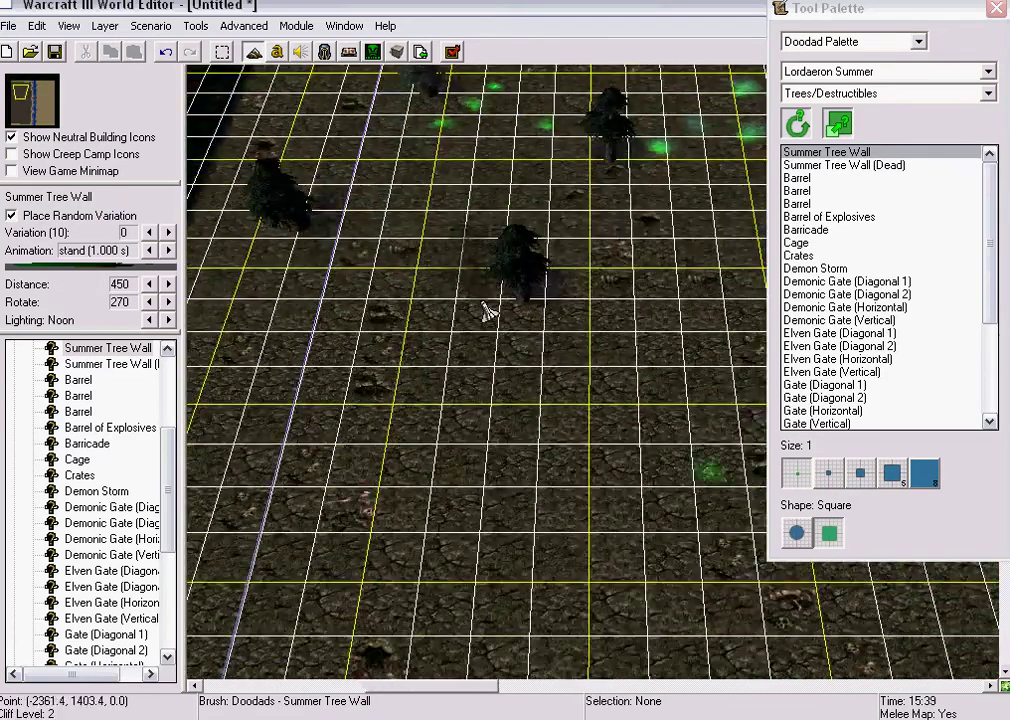
key("Down")
key("Right")
key("Right")
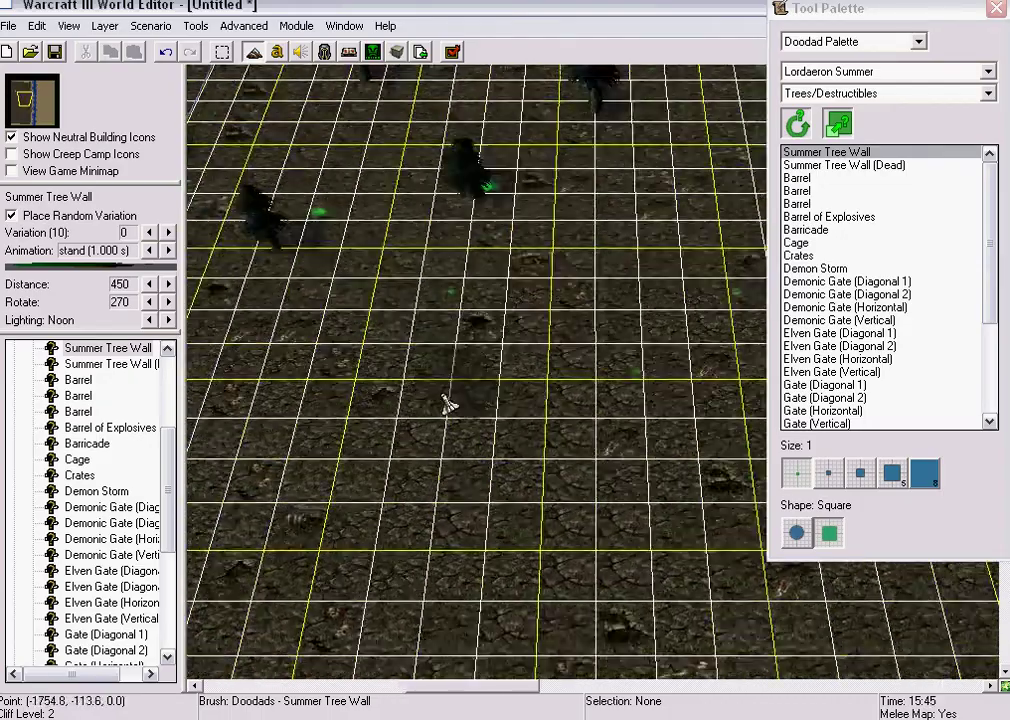
key("Right")
key("Right")
key("Right")
key("Right")
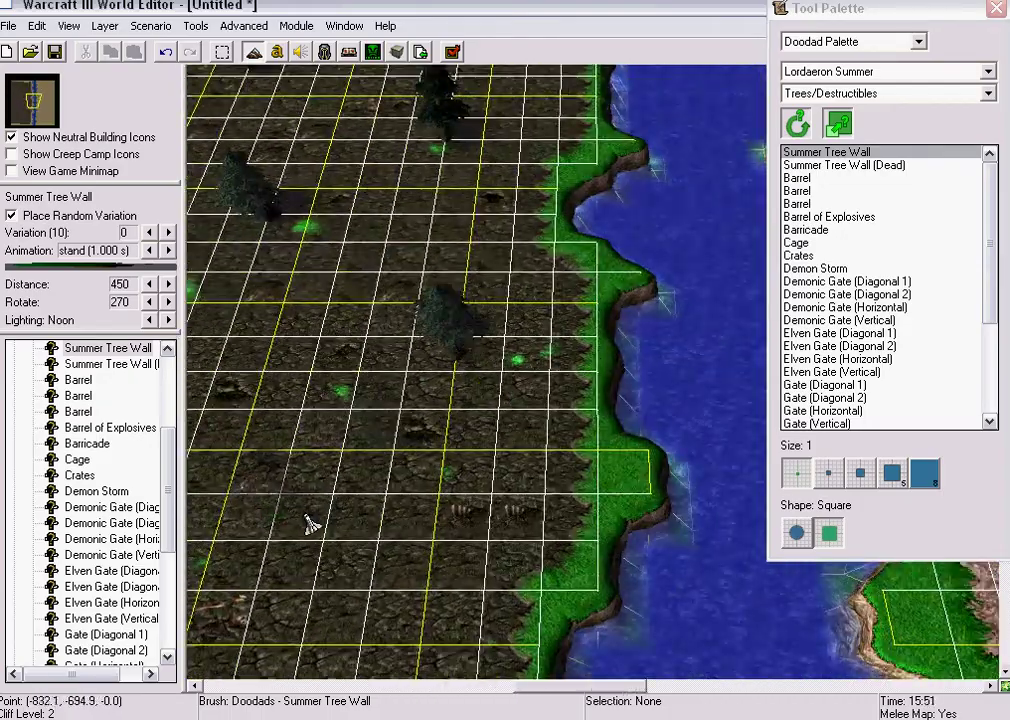
key("Left")
key("Left")
key("Left")
key("Left")
key("Left")
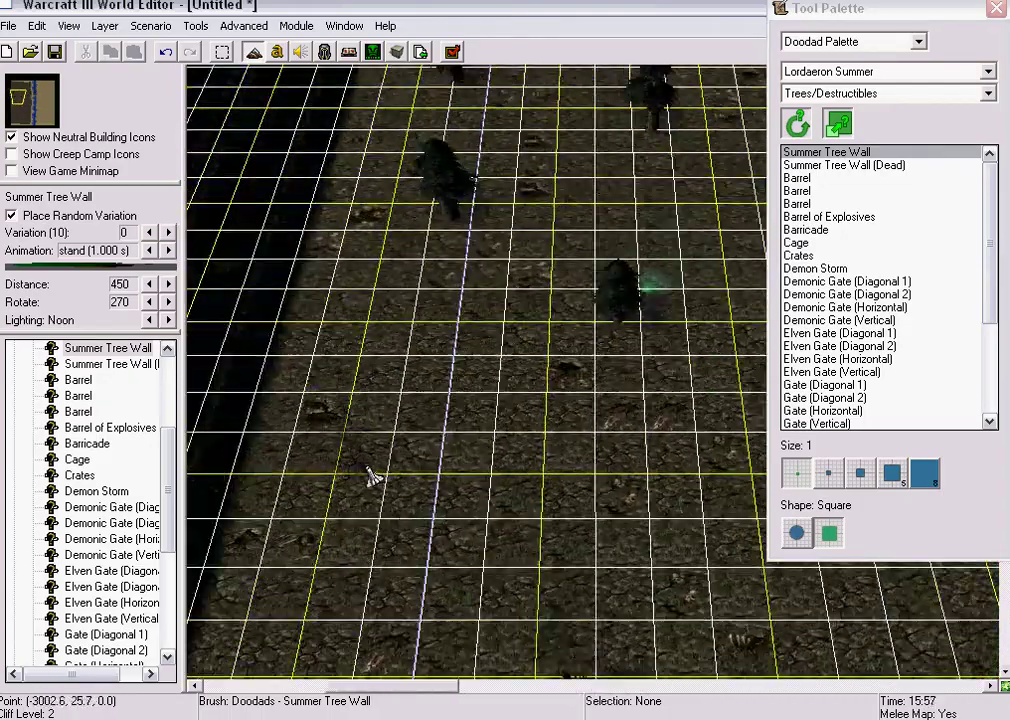
key("Down")
key("Down")
key("Down")
key("Down")
key("Down")
left_click(860, 473)
Plant a round cluster of trees on the dirt, then shrink the brush to single-tree size
left_click_drag(598, 480, 582, 510)
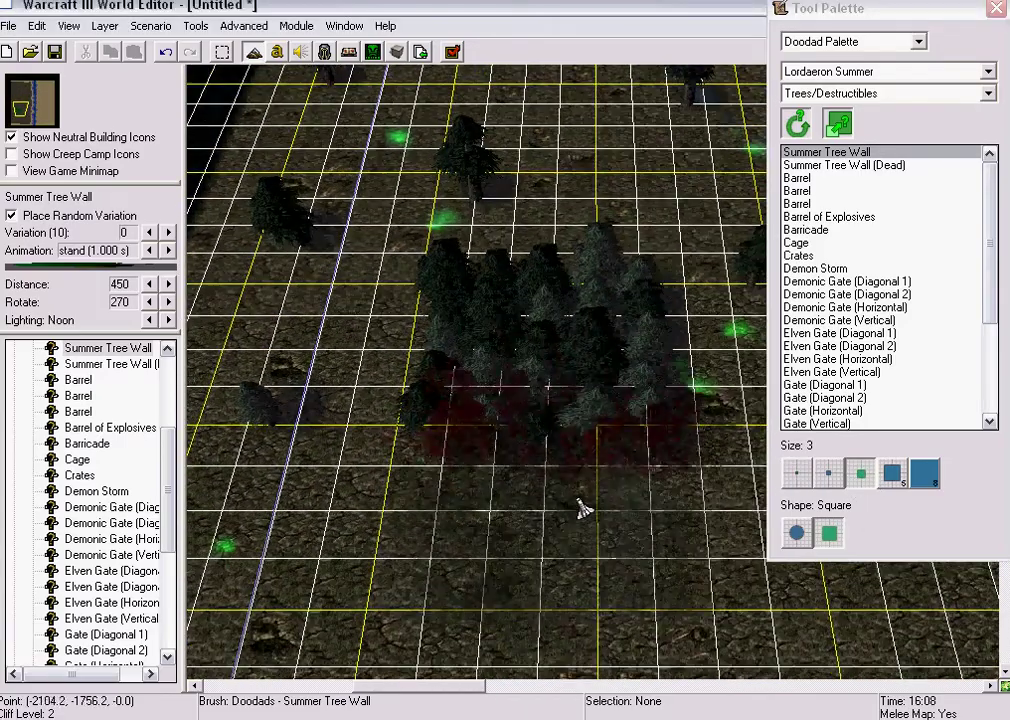
left_click(168, 57)
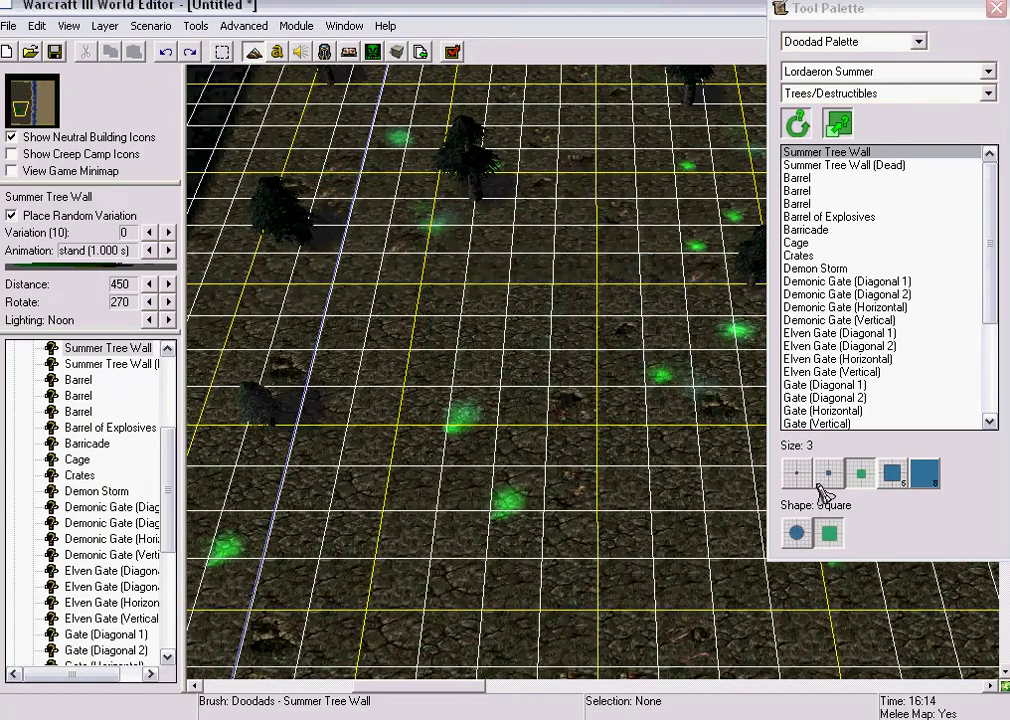
left_click(797, 533)
left_click(532, 406)
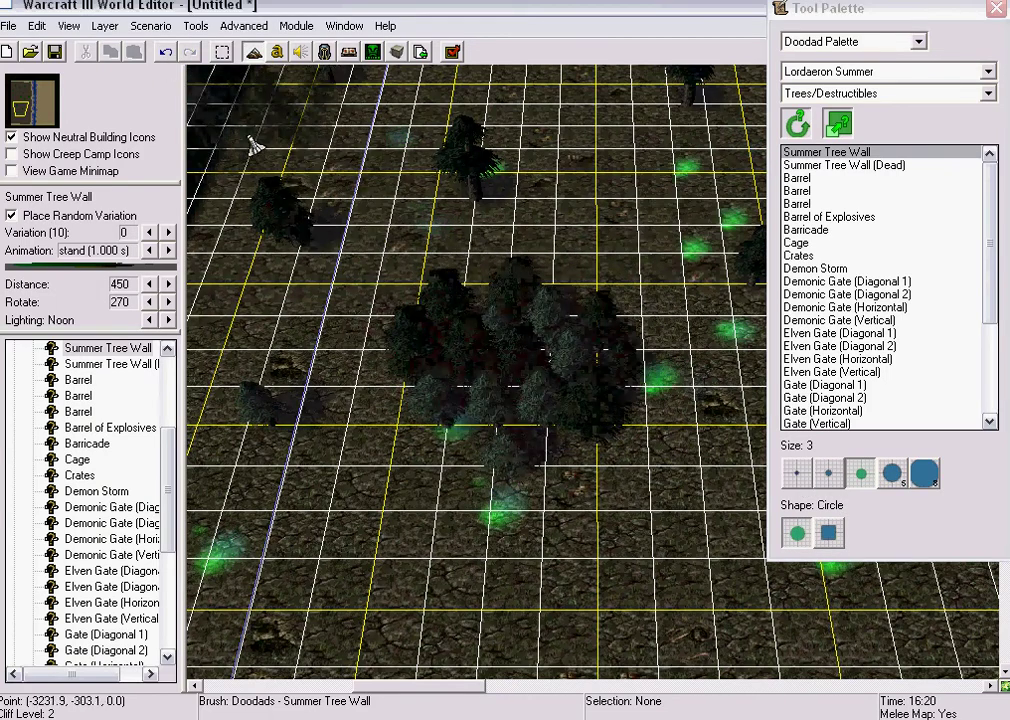
left_click(797, 473)
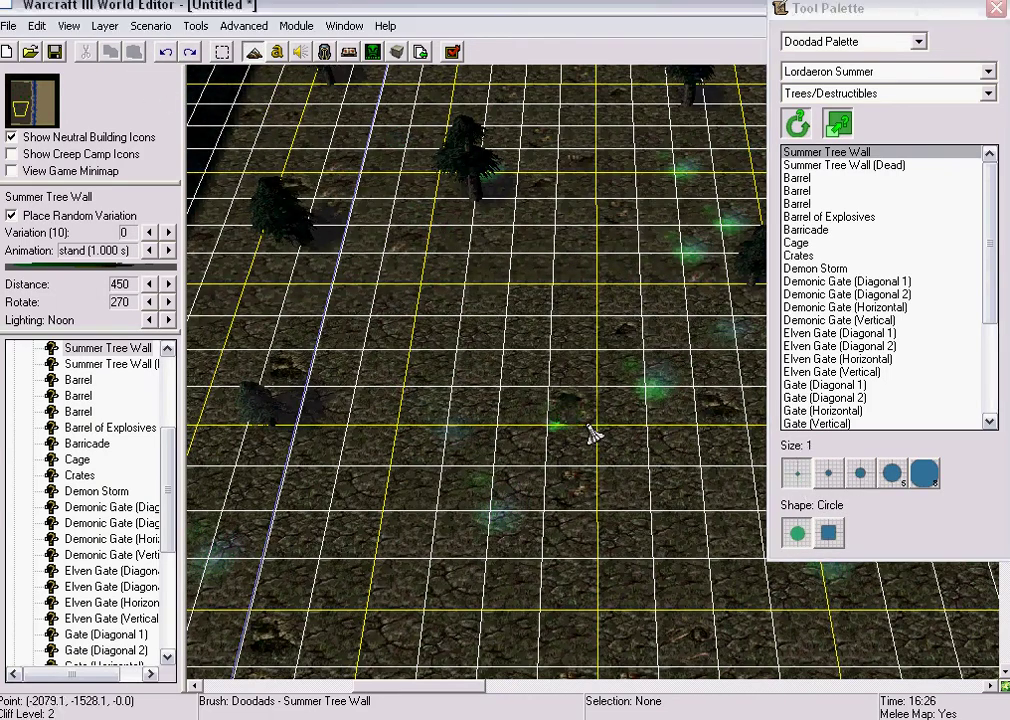
Scatter single Summer Tree Wall trees over the southern dirt near the water's edge
key("Left")
key("Up")
key("Down")
key("Right")
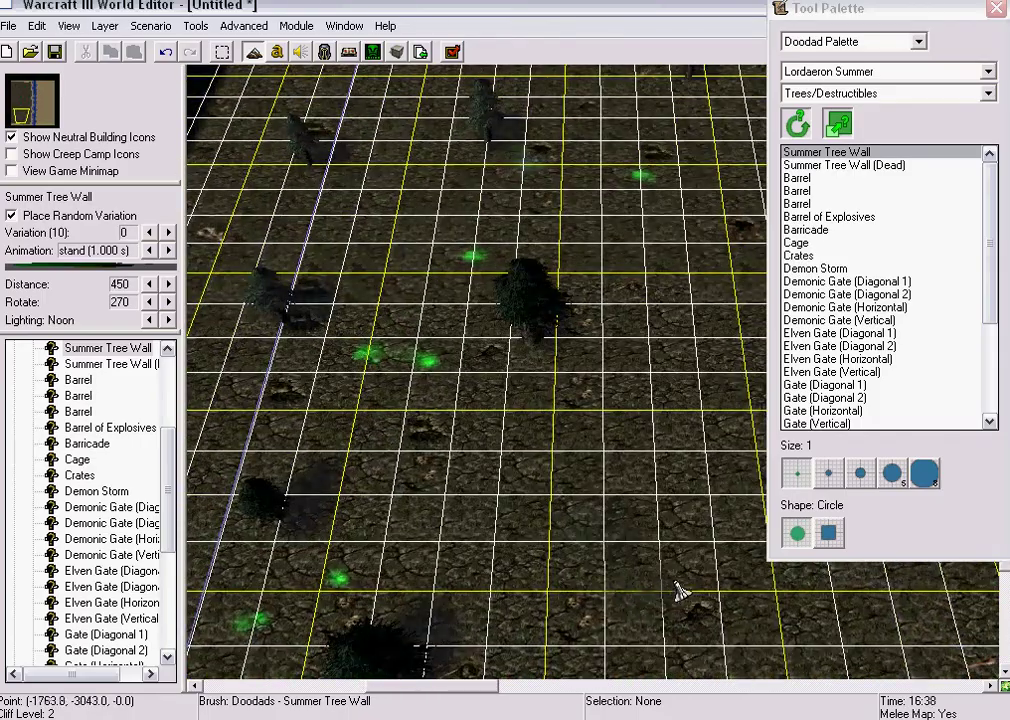
middle_click_drag(679, 592, 271, 565)
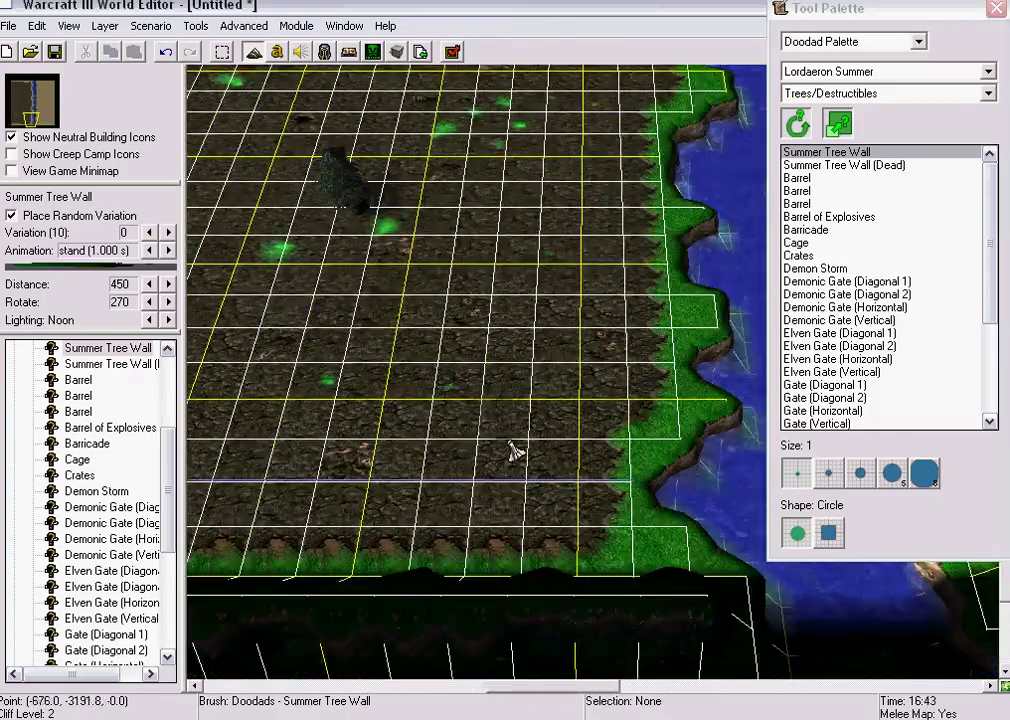
middle_click_drag(515, 452, 707, 700)
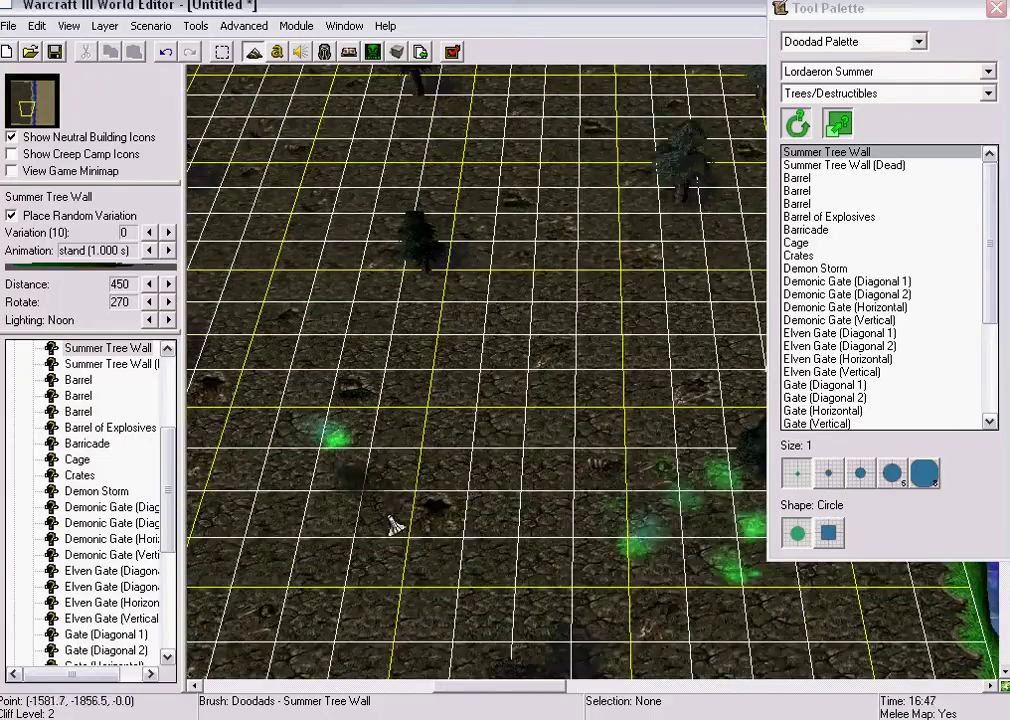
middle_click_drag(393, 525, 732, 703)
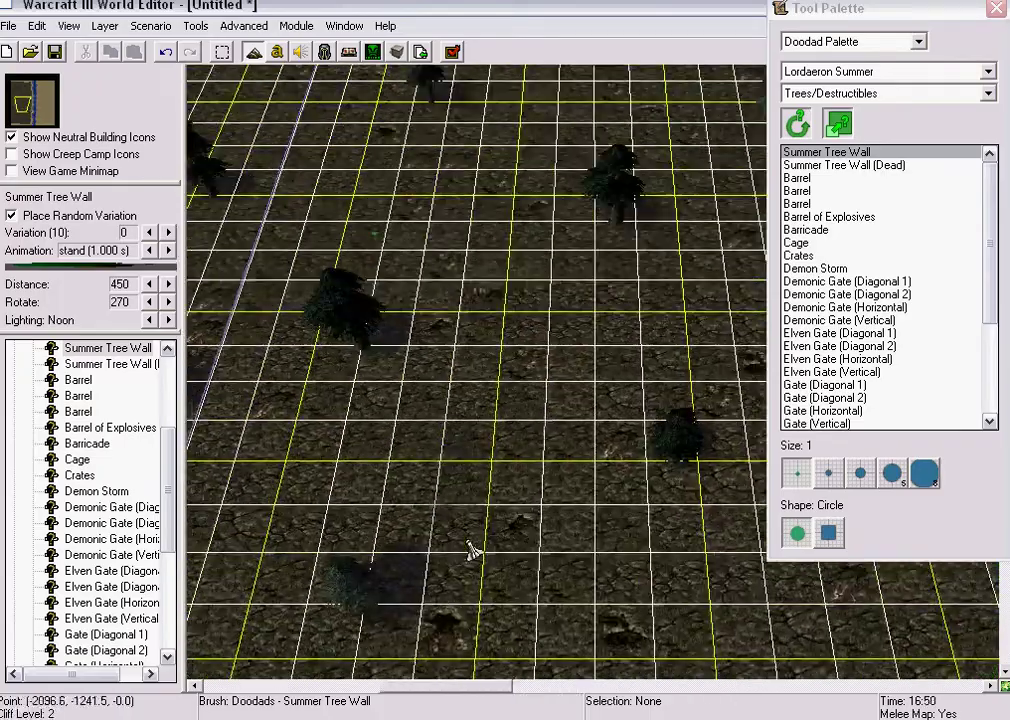
middle_click_drag(470, 552, 673, 390)
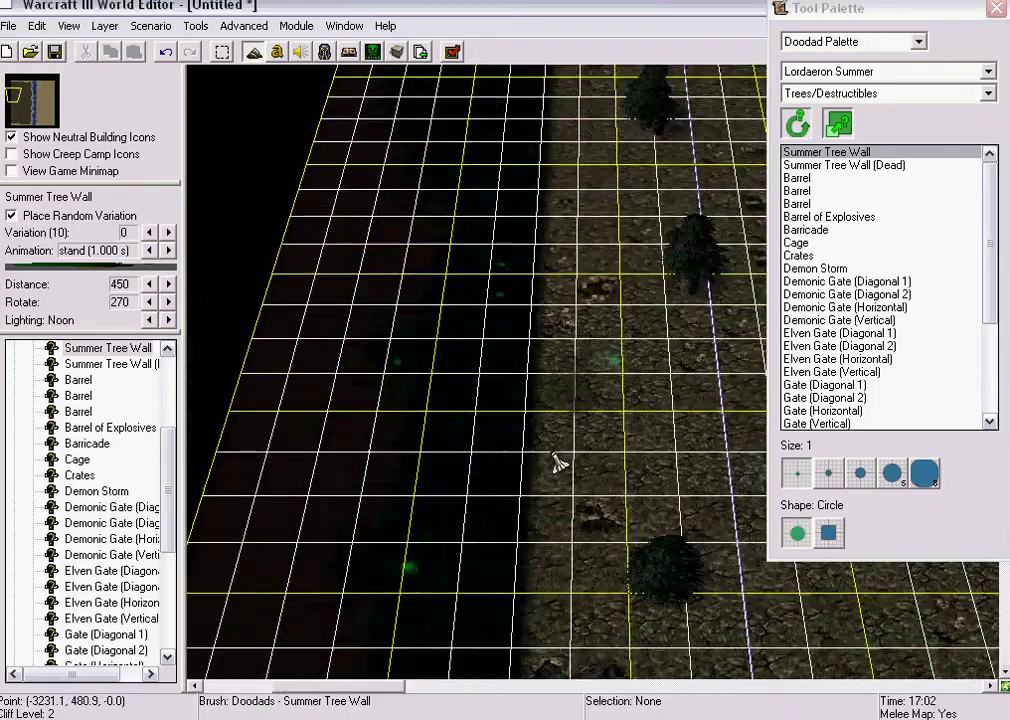
middle_click_drag(605, 368, 507, 296)
mouse_move(507, 190)
middle_mouse_down()
mouse_move(570, 322)
mouse_move(329, 430)
mouse_move(524, 355)
mouse_move(656, 543)
mouse_move(453, 451)
mouse_move(588, 408)
mouse_move(668, 662)
mouse_move(706, 329)
mouse_move(340, 262)
mouse_move(483, 340)
mouse_move(631, 363)
mouse_move(609, 198)
mouse_move(852, 532)
mouse_move(553, 430)
mouse_move(600, 605)
mouse_move(496, 429)
mouse_move(428, 575)
mouse_move(395, 403)
middle_mouse_up()
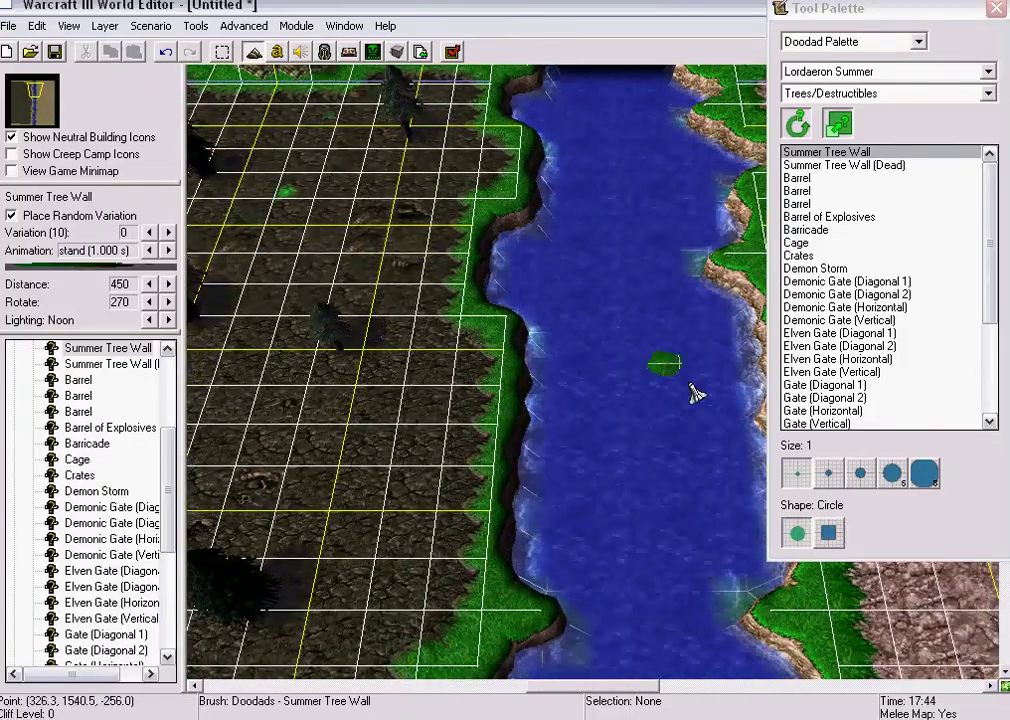
Select Long Wooden Bridge (Horizontal) from the Bridges/Ramps doodad category
middle_click_drag(406, 489, 1002, 193)
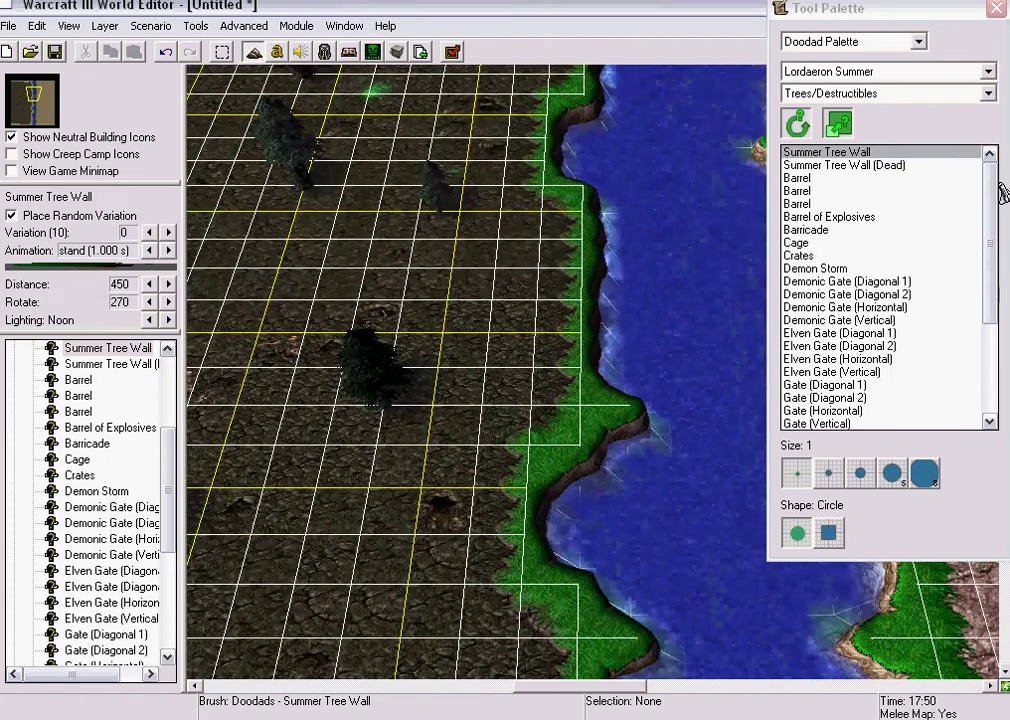
left_click(989, 95)
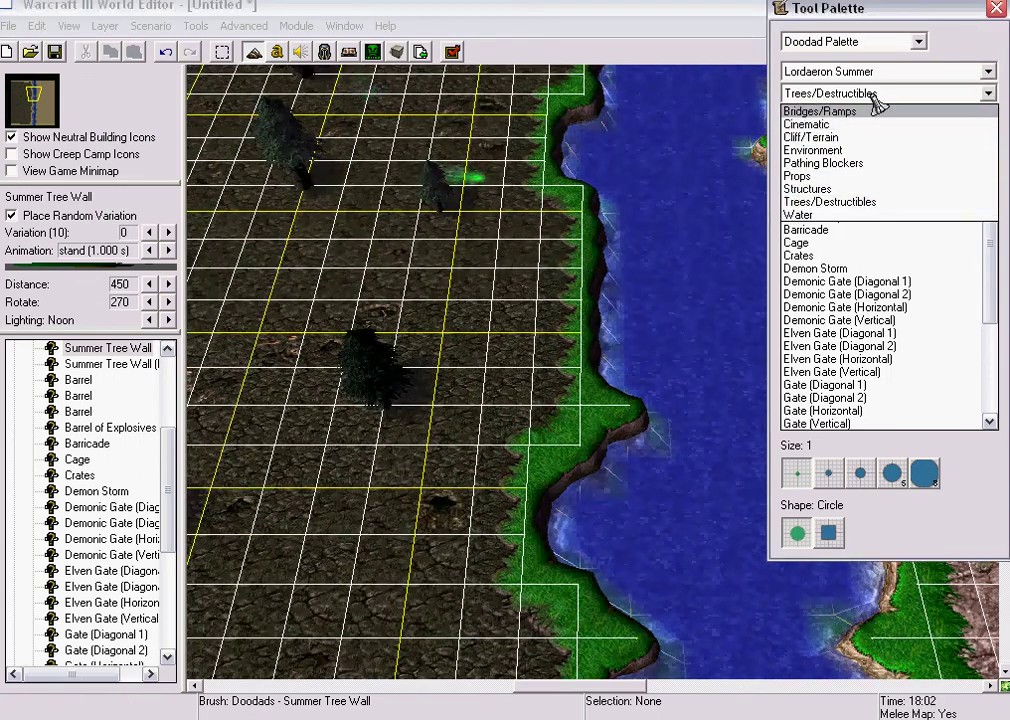
left_click(826, 112)
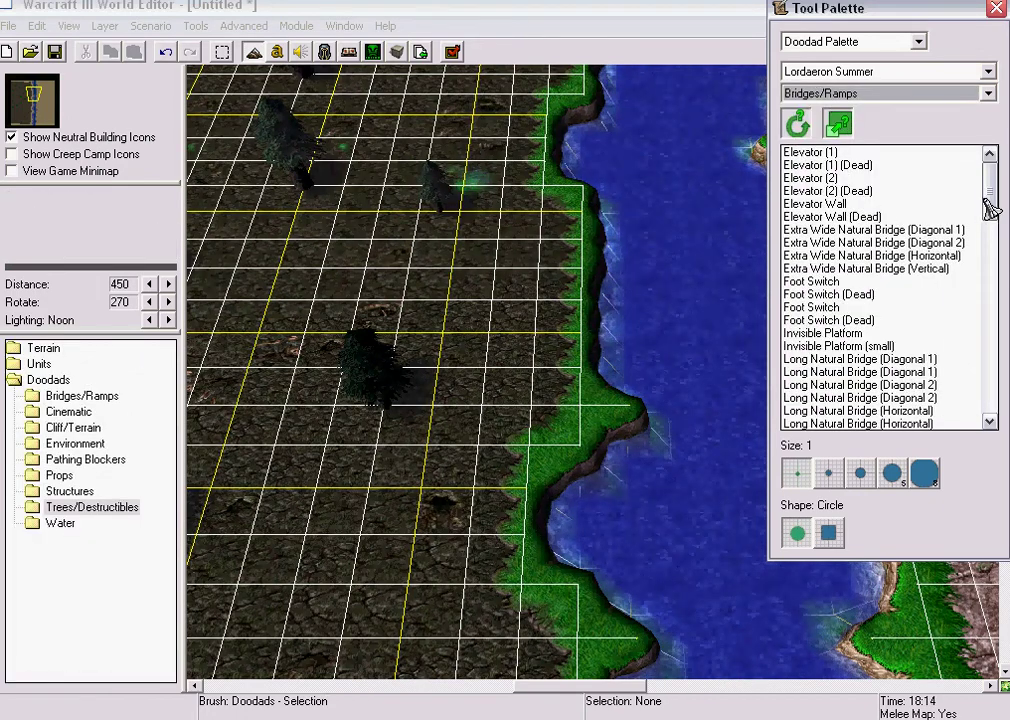
left_click_drag(990, 207, 990, 267)
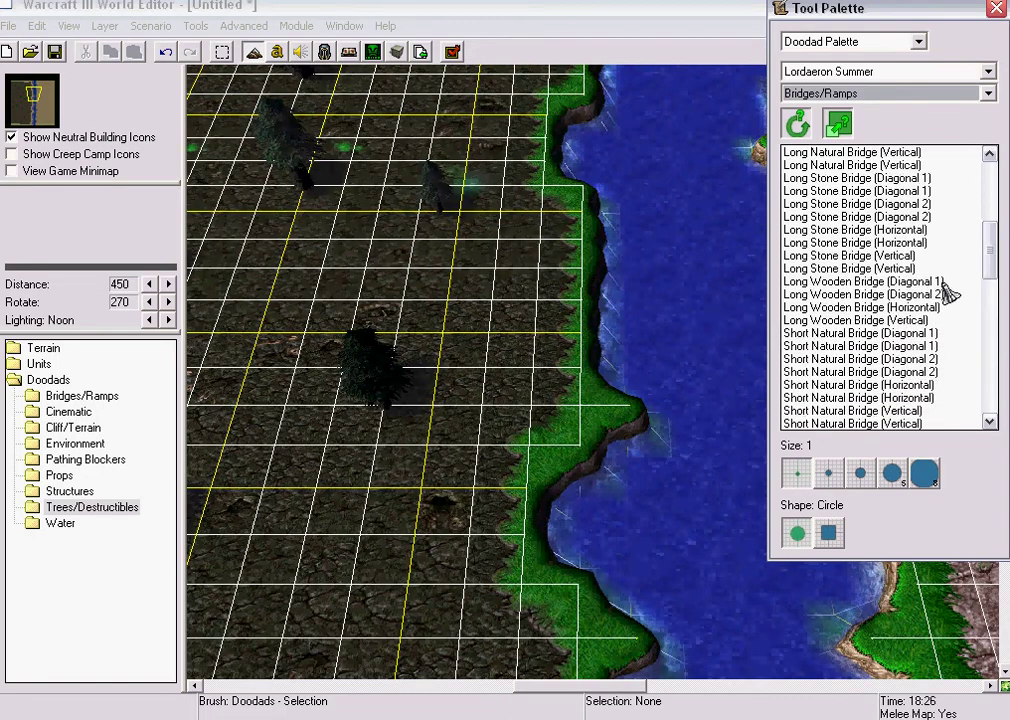
left_click(830, 269)
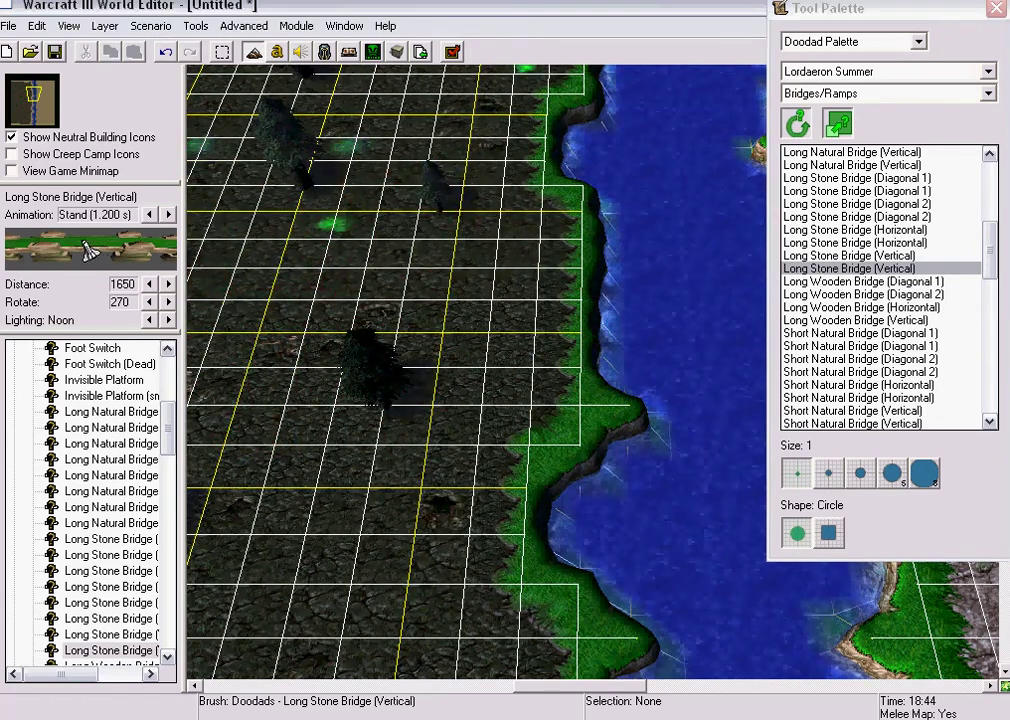
left_click(849, 282)
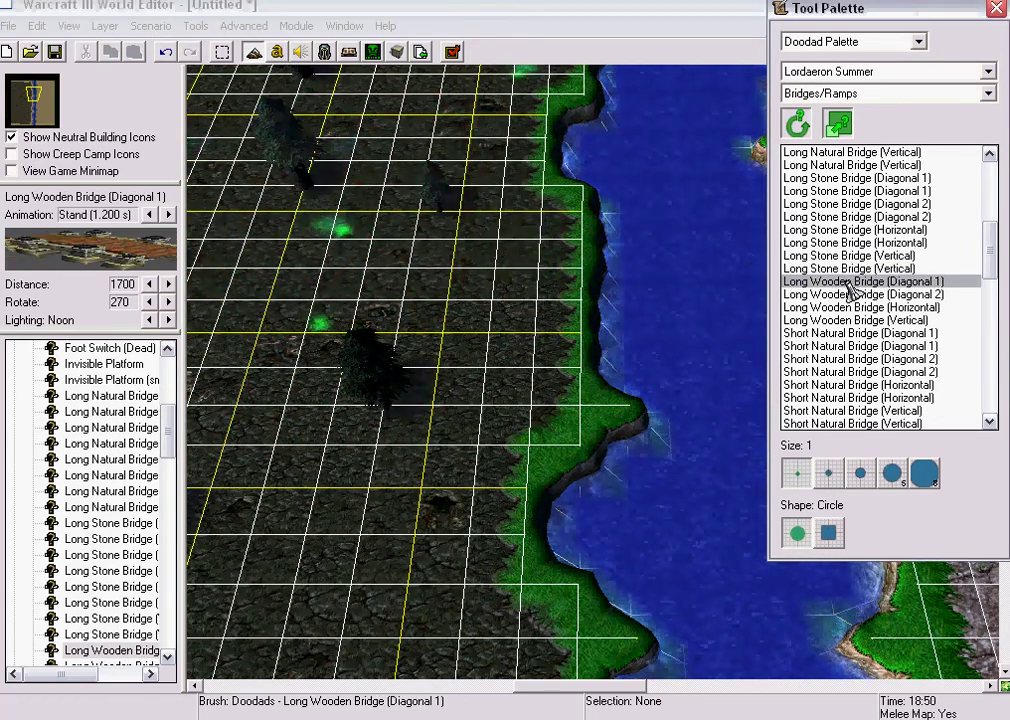
left_click(915, 308)
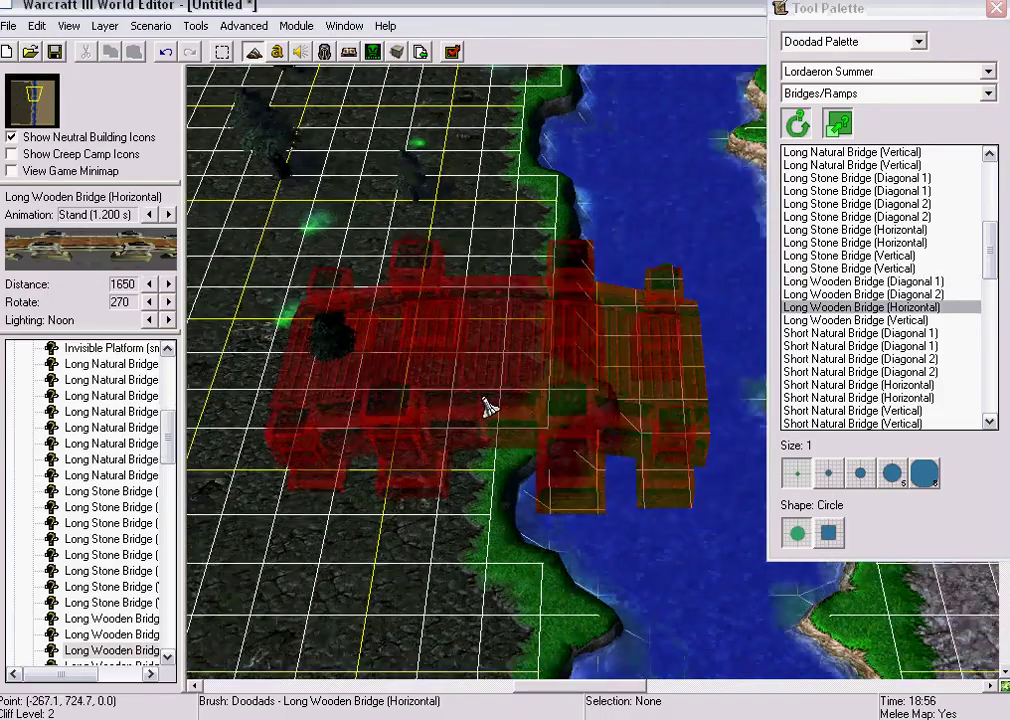
Place two Long Wooden Bridges across the river at separate points along its course
key("Right")
key("Right")
key("Right")
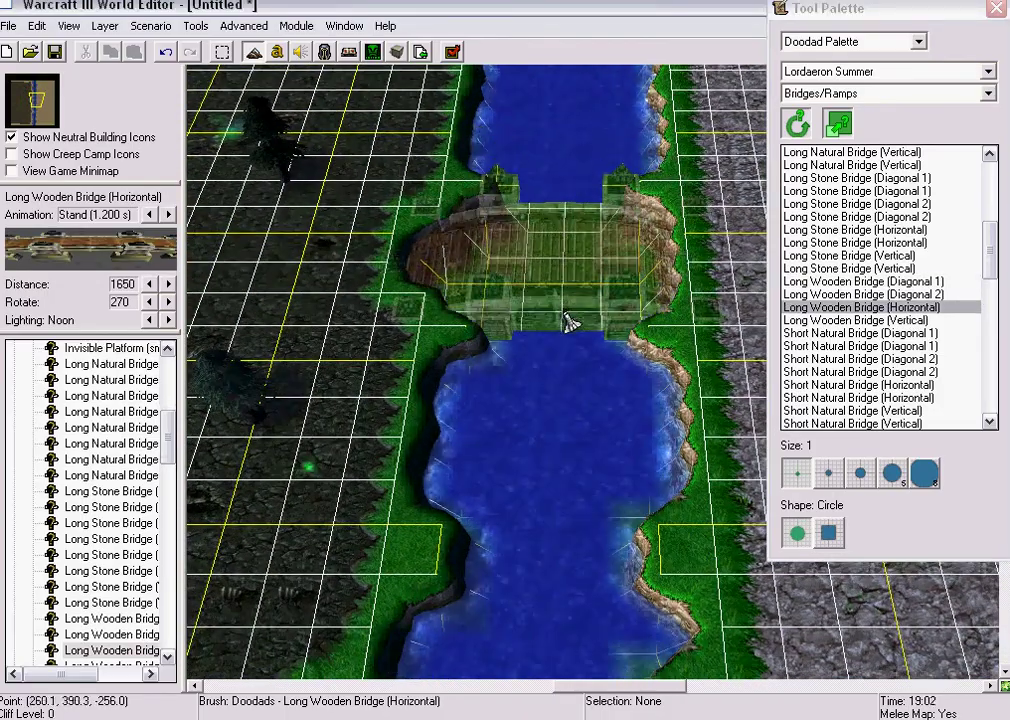
left_click(569, 315)
key("Up")
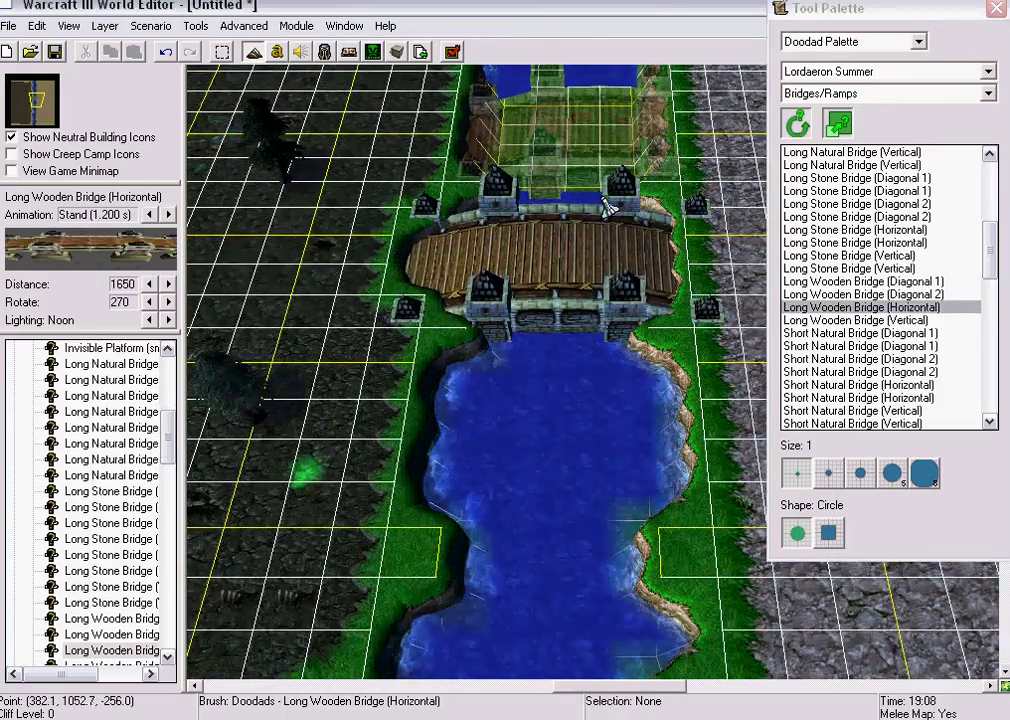
key("Up")
key("Up")
key("Up")
key("Up")
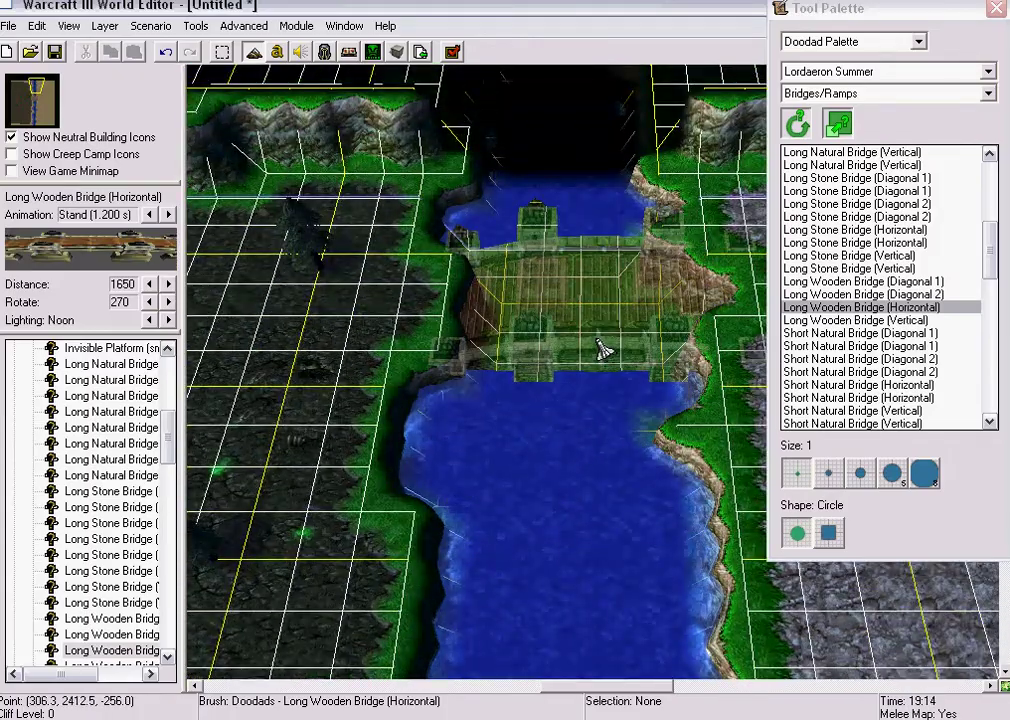
left_click(563, 349)
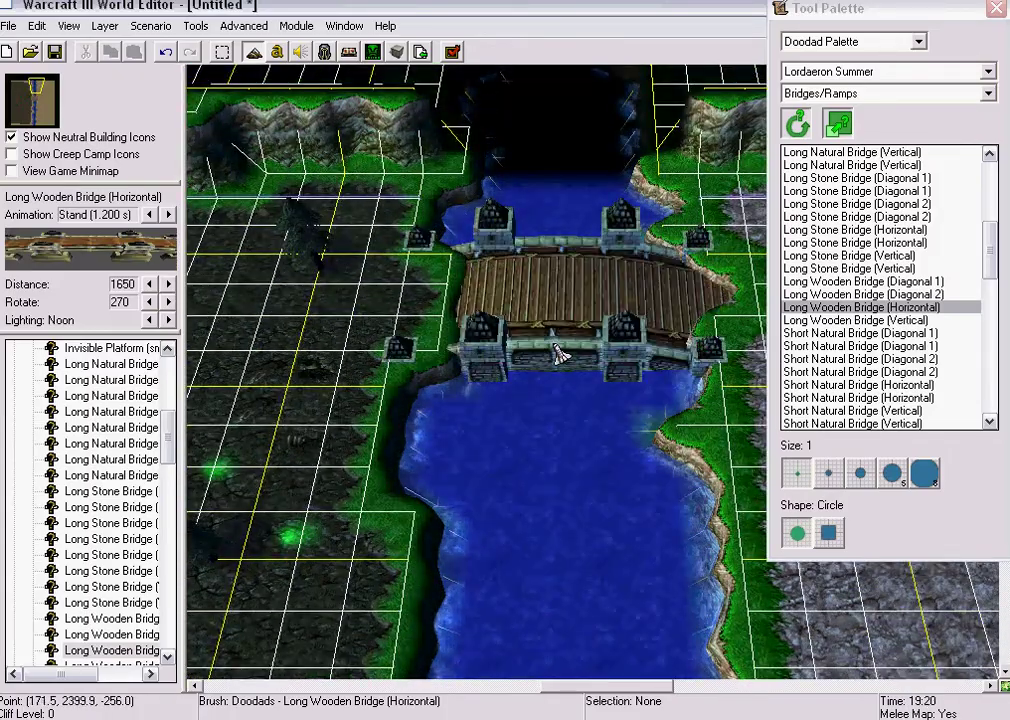
key("Up")
key("Up")
key("Up")
key("Down")
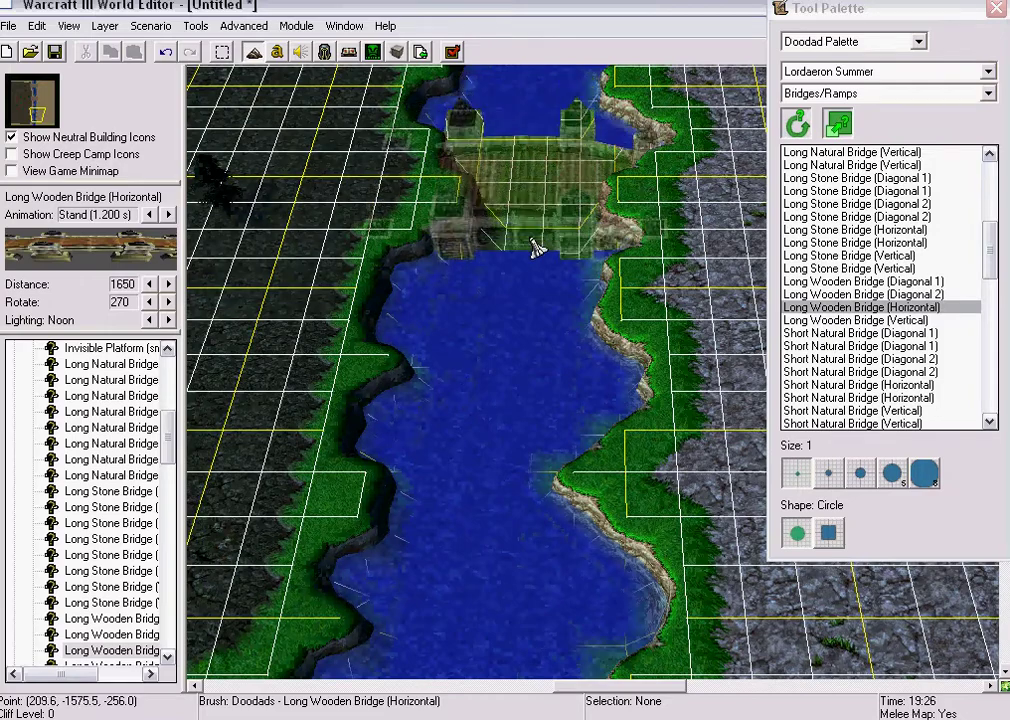
key("Down")
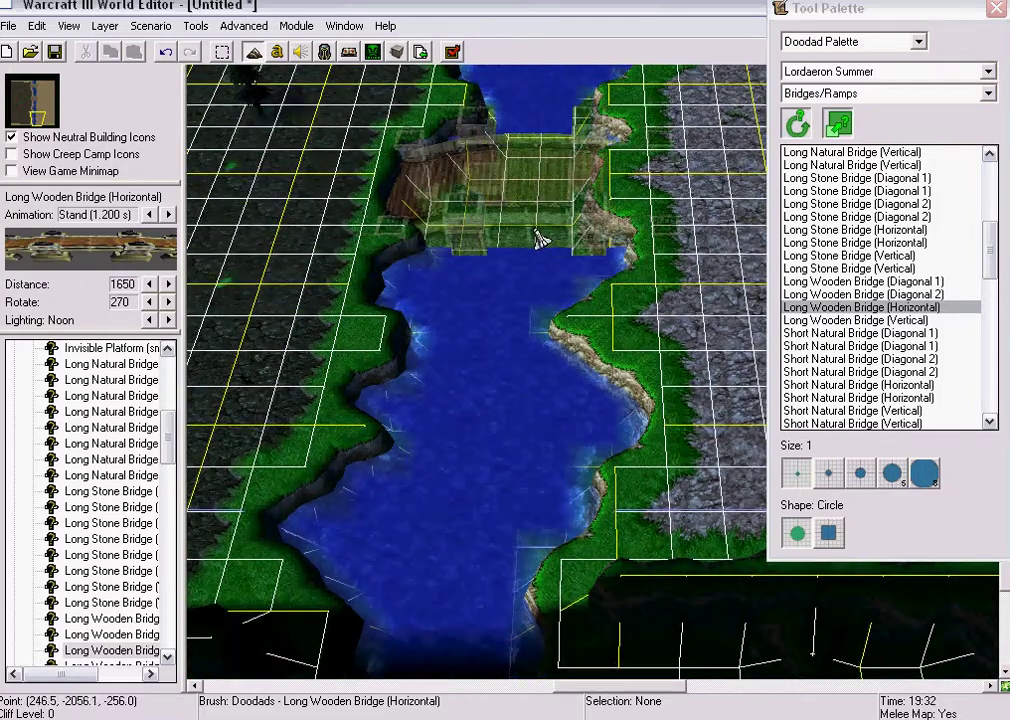
key("Up")
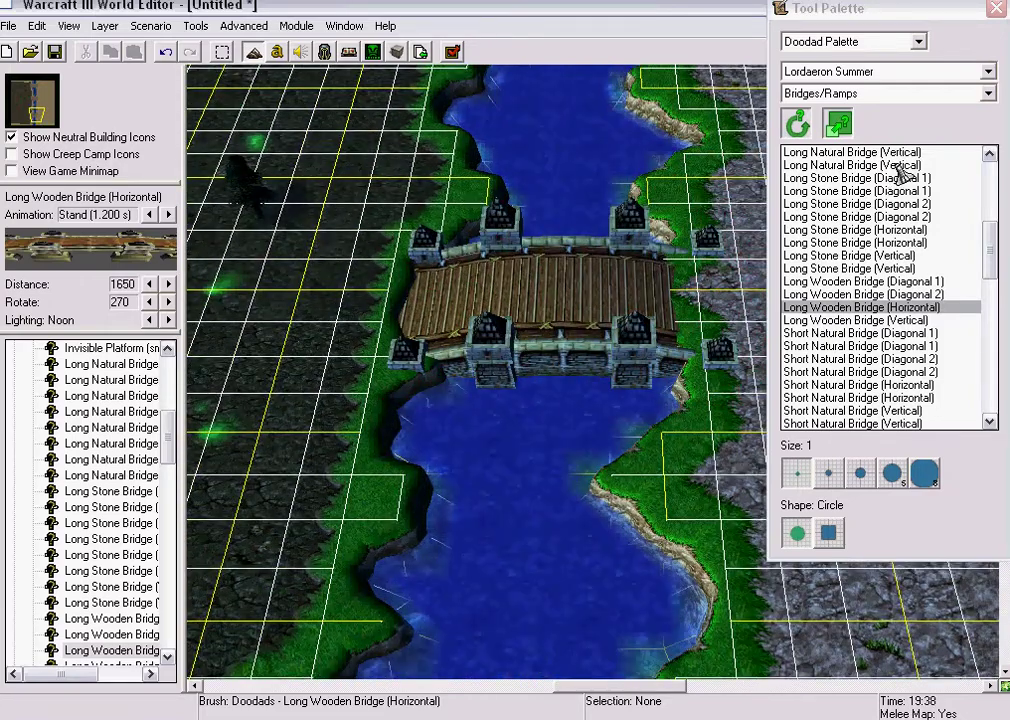
Return to terrain tools and try grass cliffs at the first bridge's ends, then undo them
left_click(918, 41)
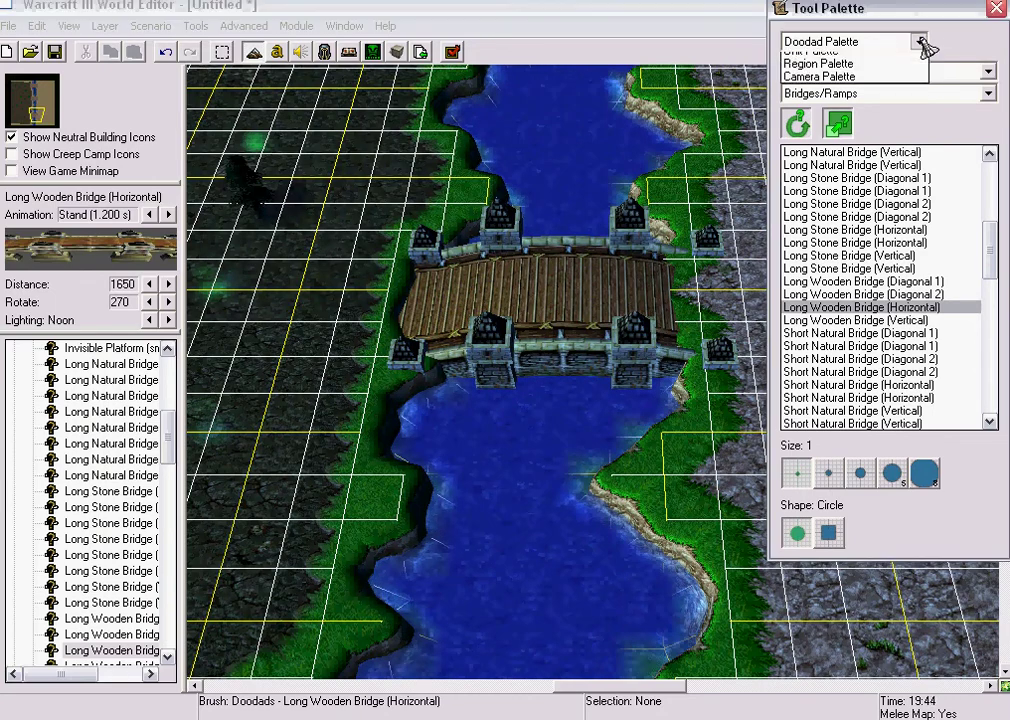
left_click(905, 54)
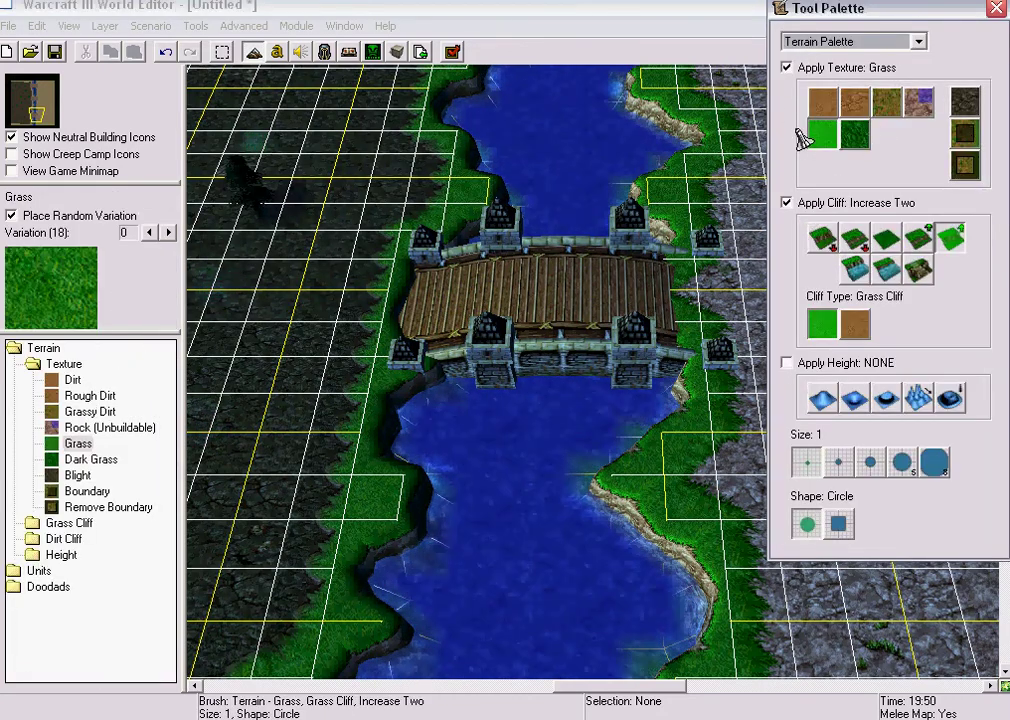
right_click_drag(440, 305, 476, 329)
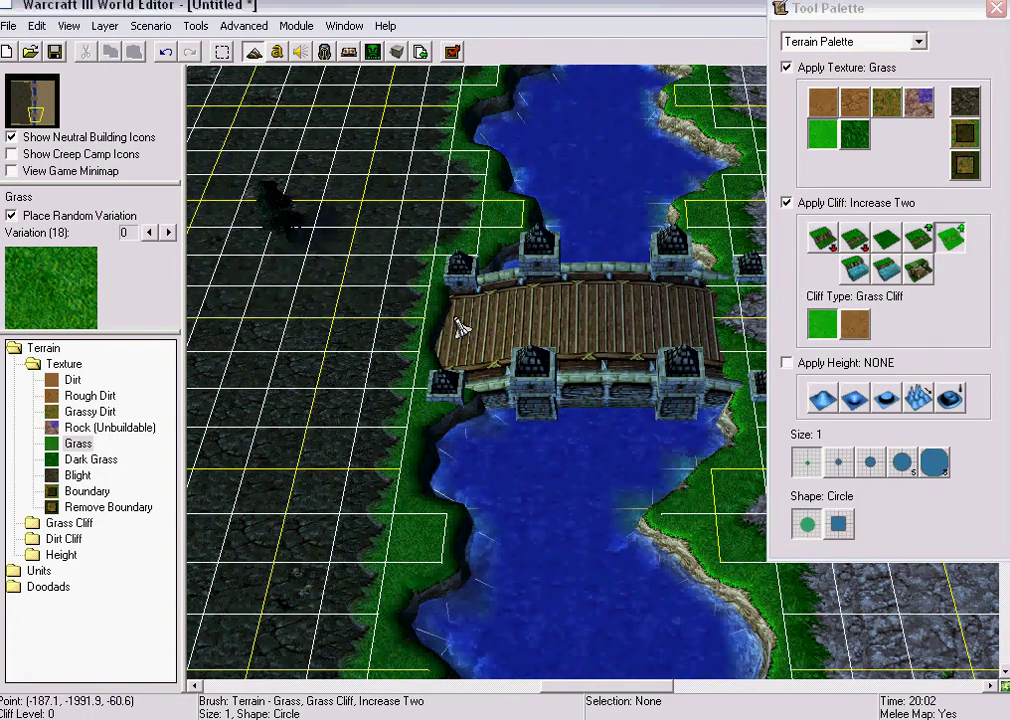
left_click(468, 345)
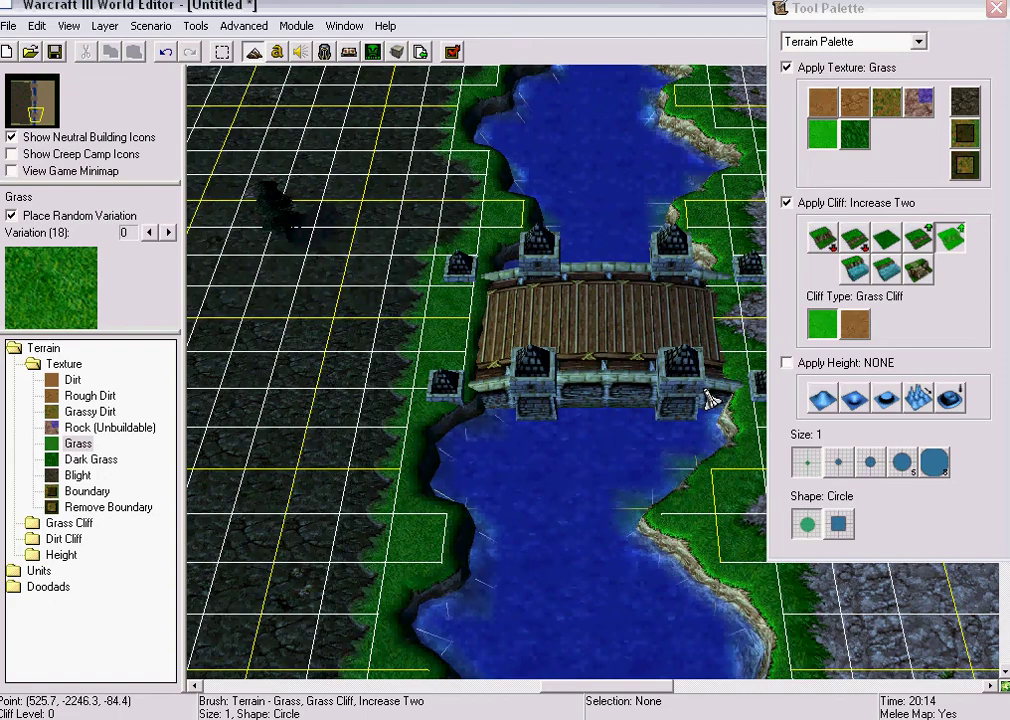
left_click(707, 343)
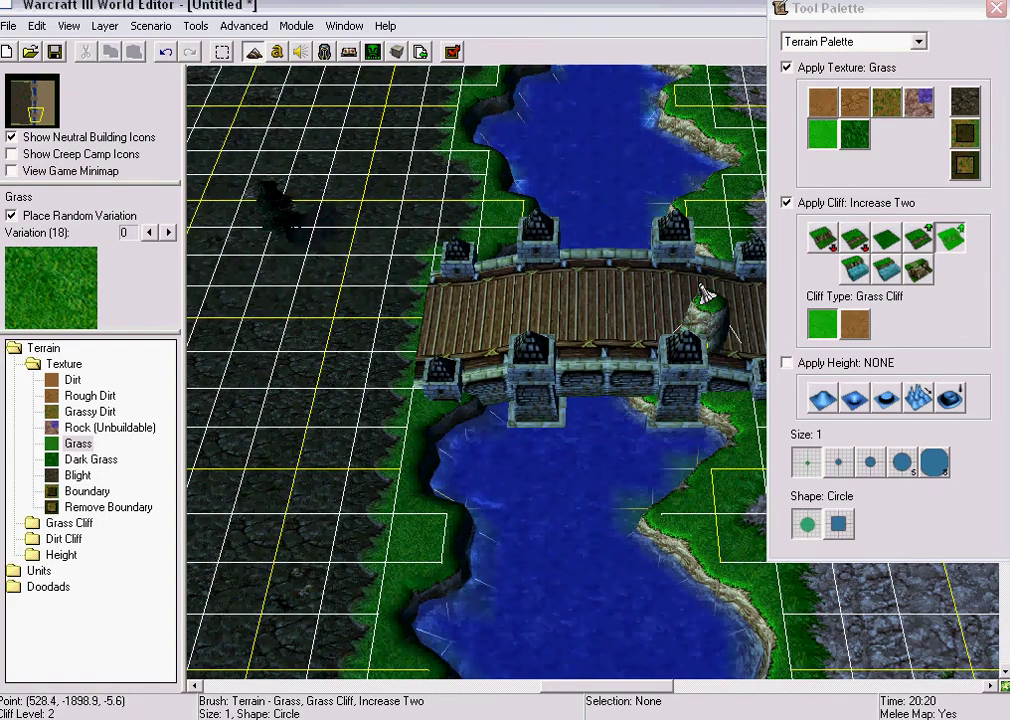
left_click(167, 53)
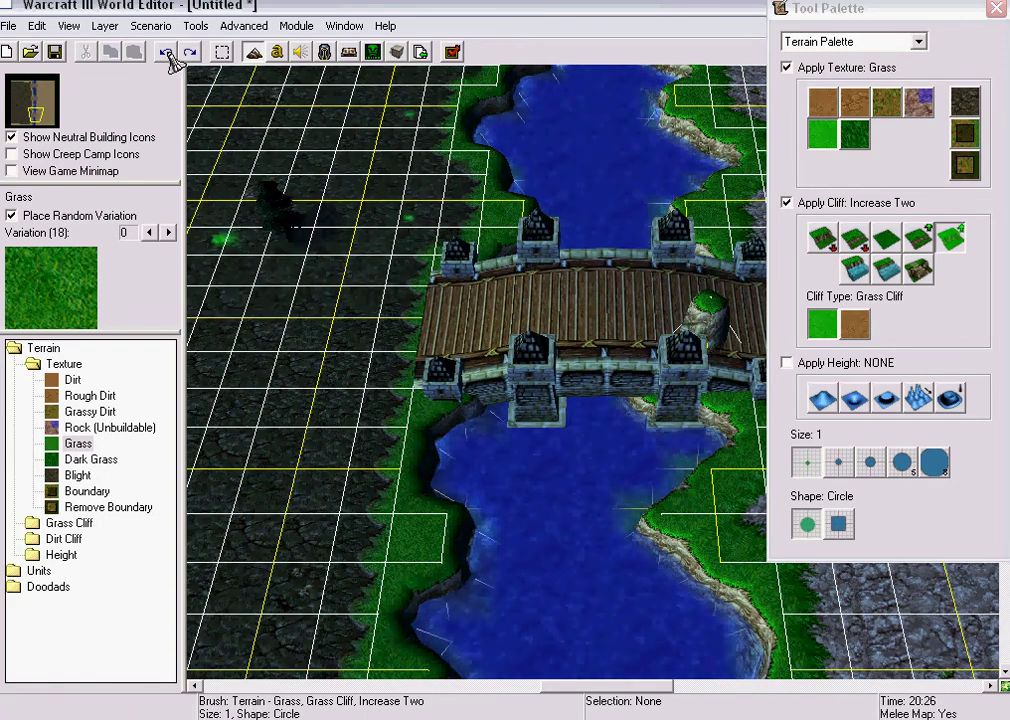
left_click(168, 55)
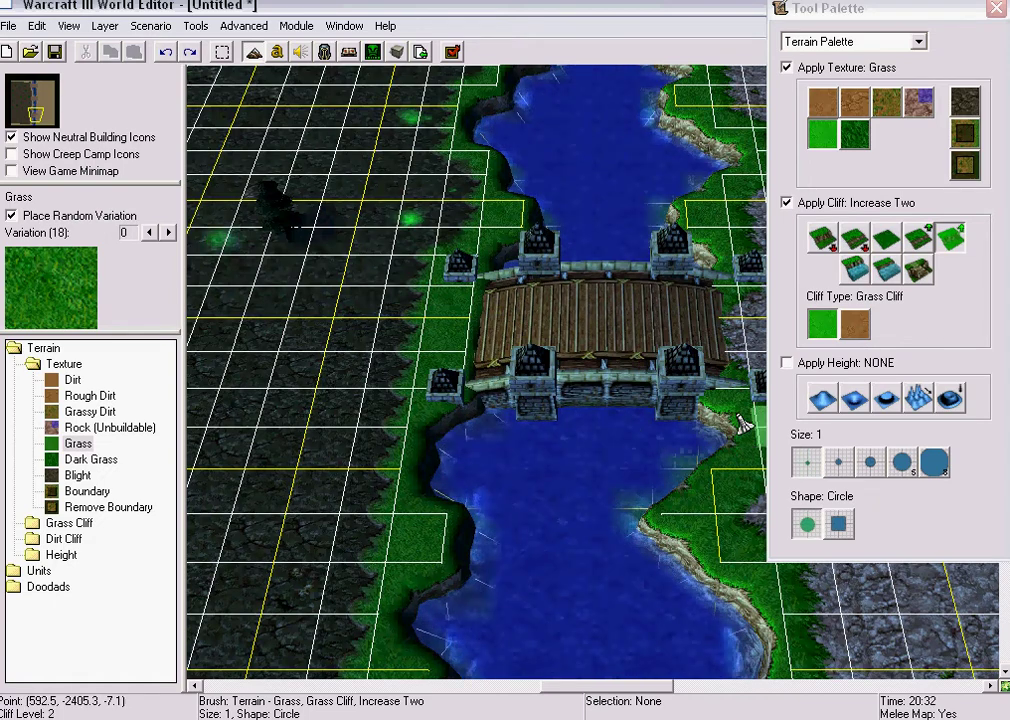
Raise the first bridge's east and west banks with the Increase One grass cliff brush
left_click(918, 238)
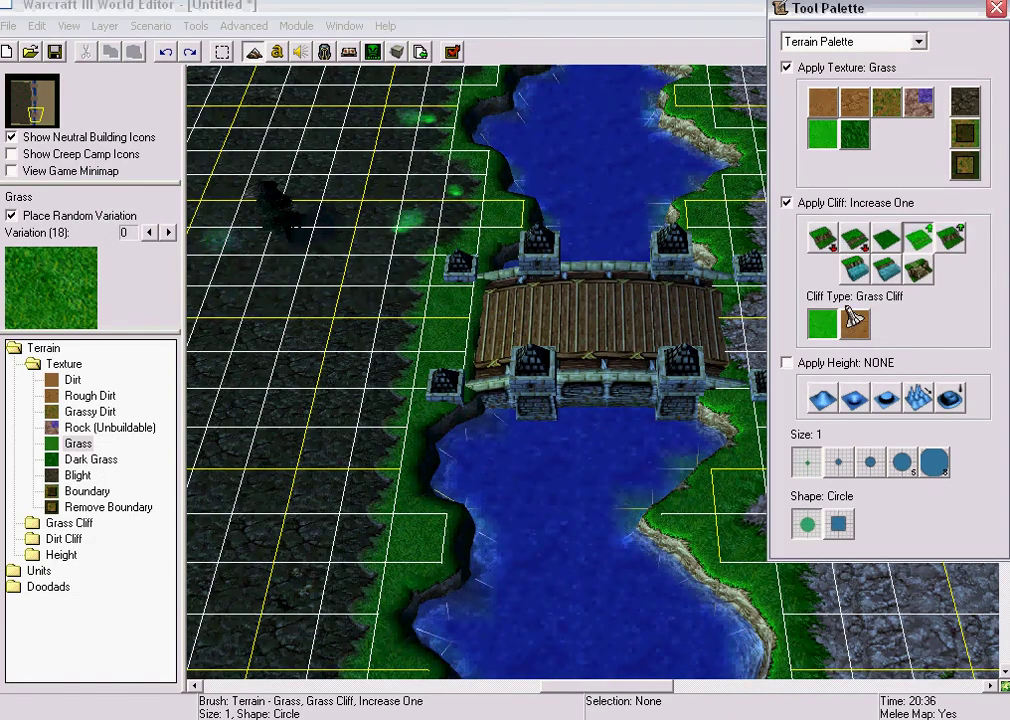
left_click(690, 376)
left_click(166, 53)
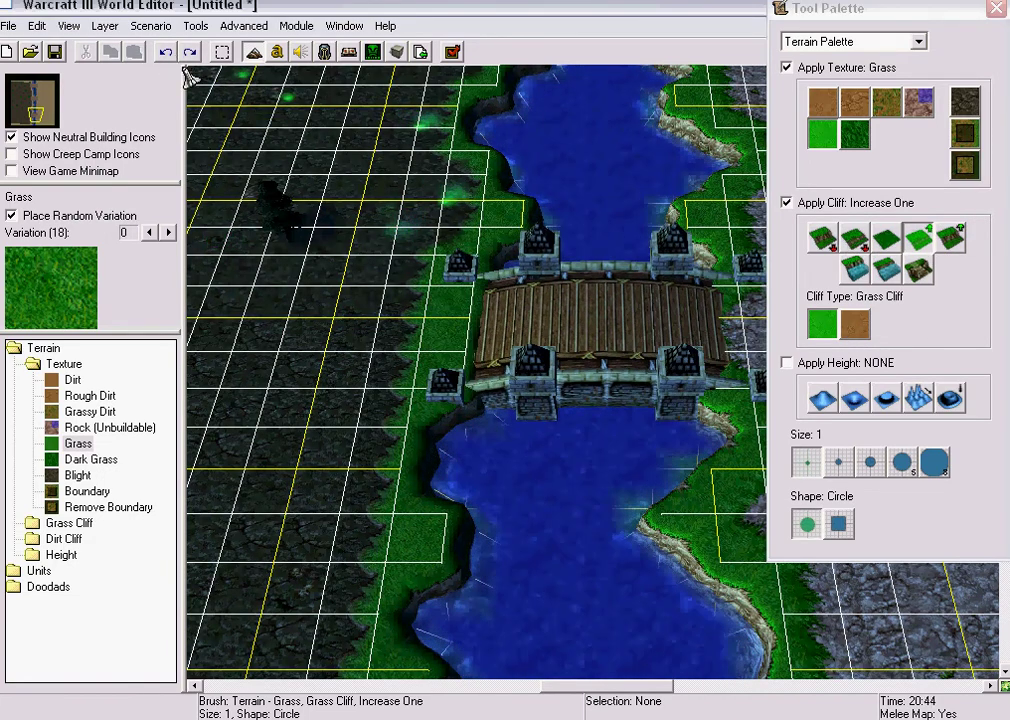
left_click(663, 395)
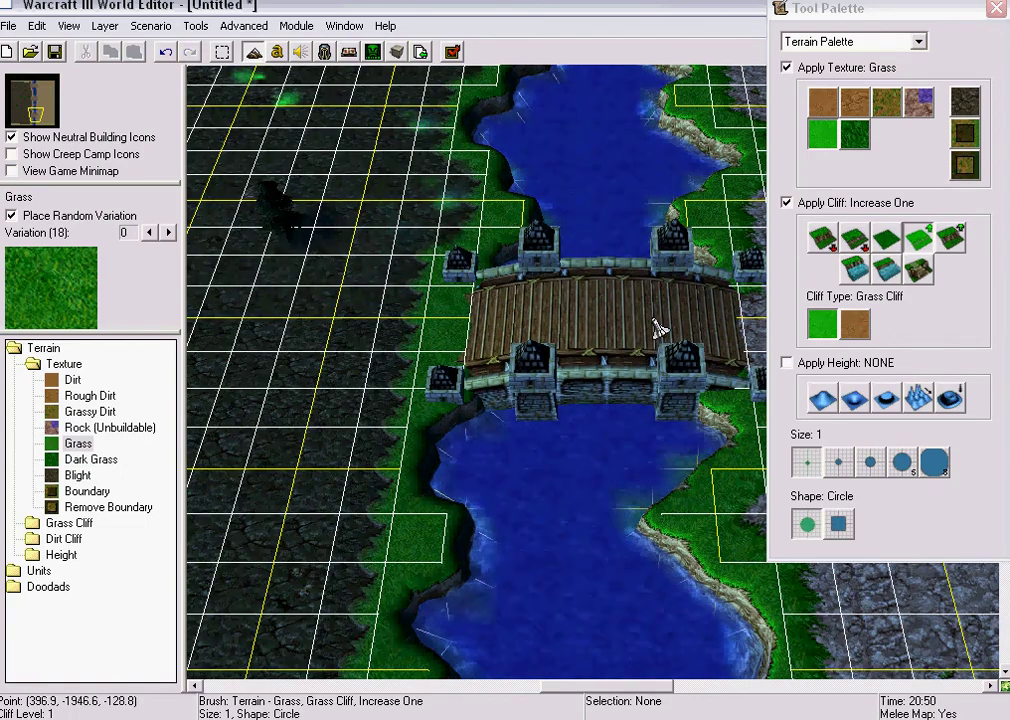
left_click(657, 321)
left_click(510, 397)
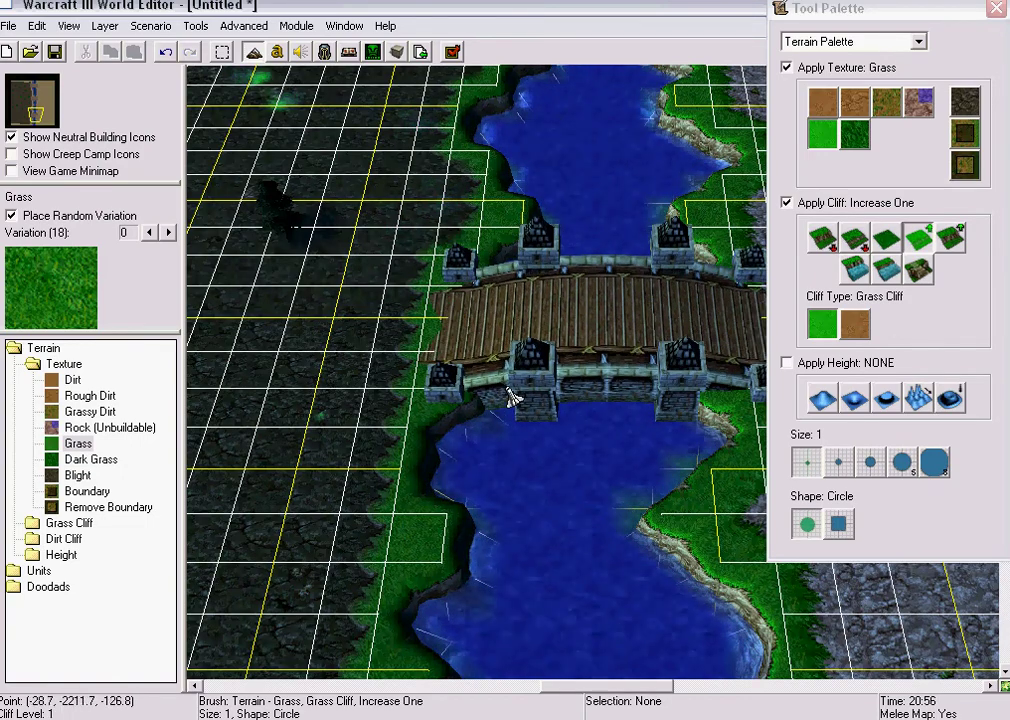
Raise grass cliffs at the next bridge's east and west ends, undoing extra east-end raises
key("Up")
key("Down")
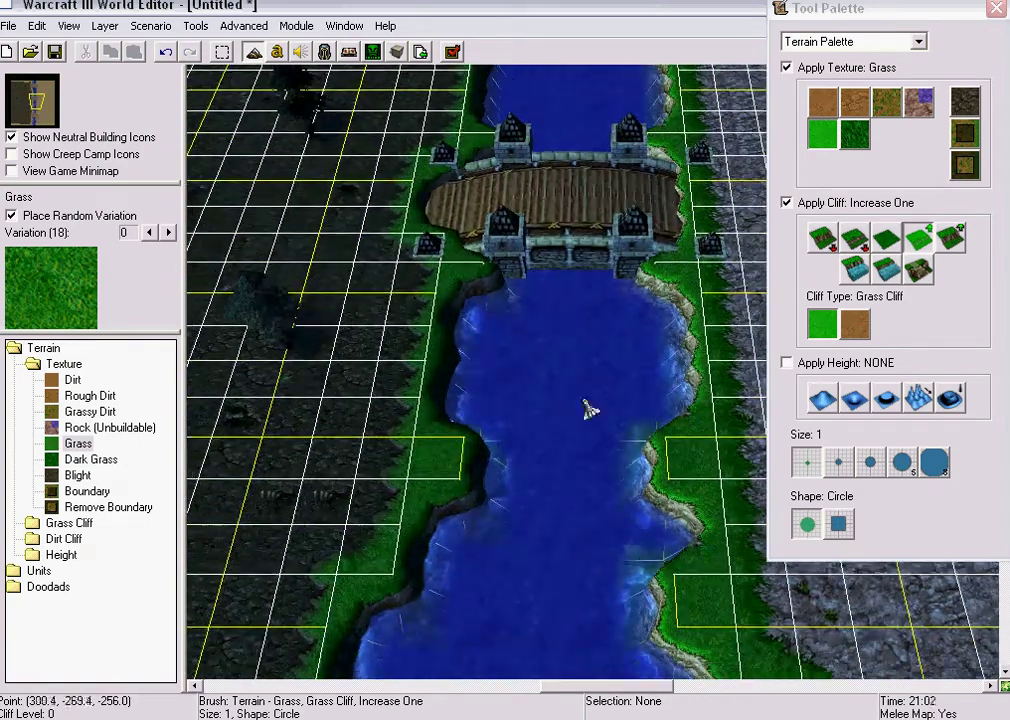
key("Up")
key("Up")
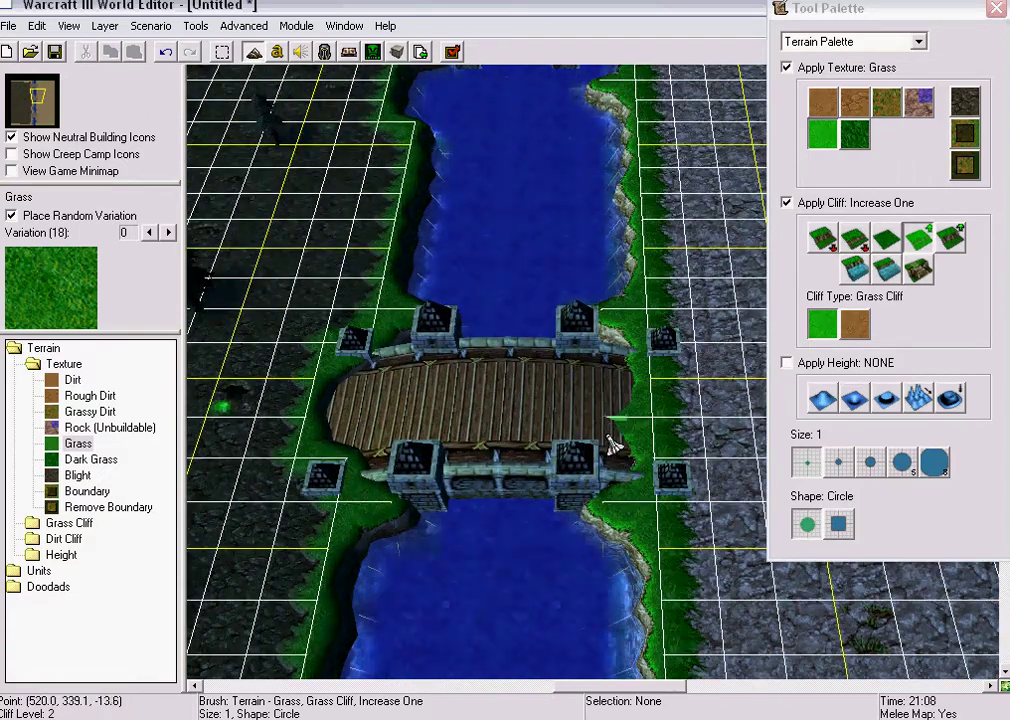
left_click(607, 420)
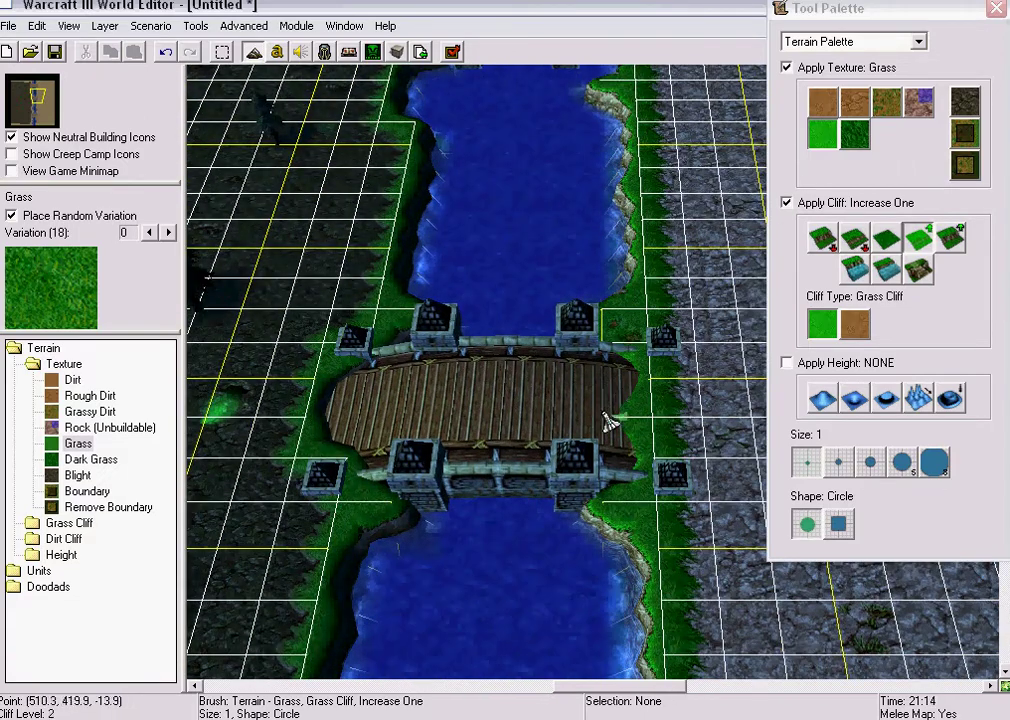
left_click(607, 410)
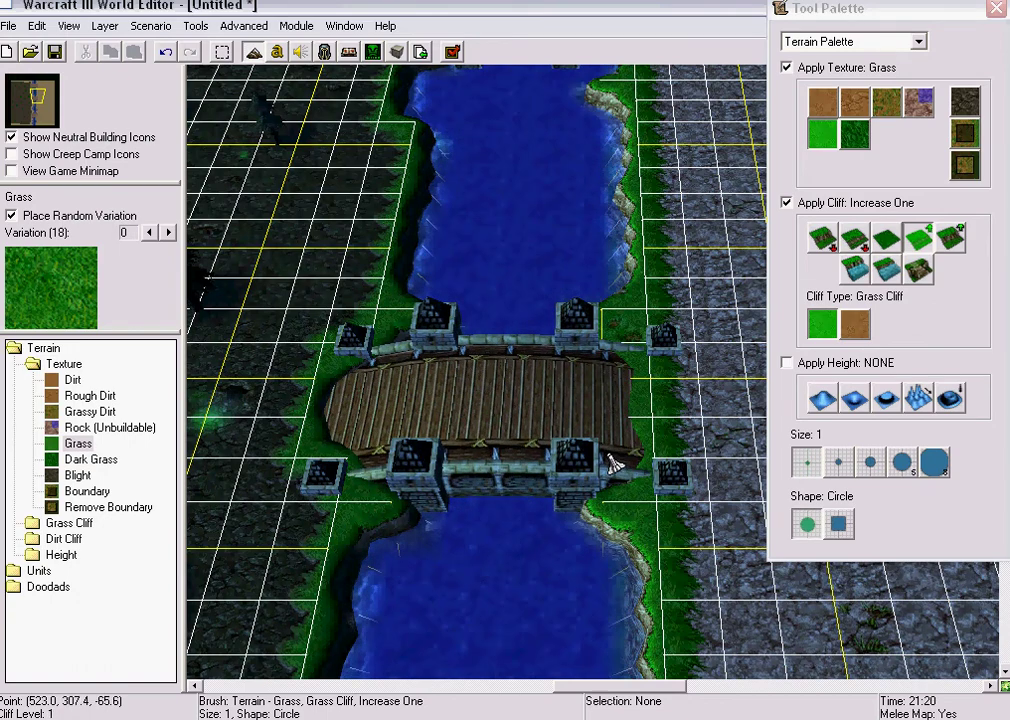
left_click(605, 430)
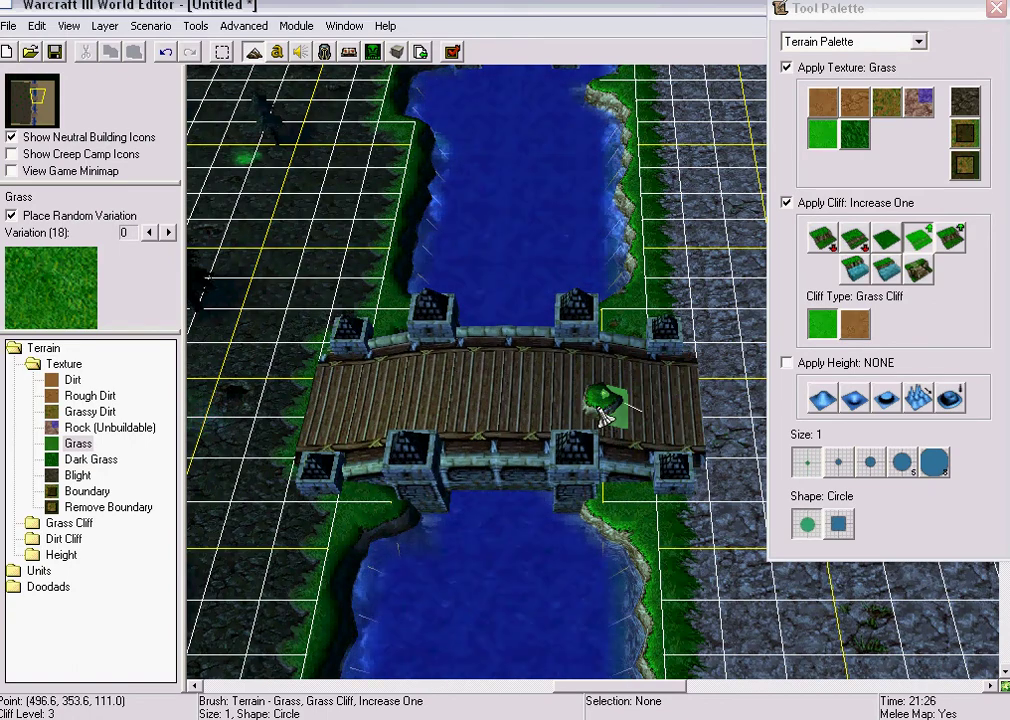
left_click(166, 54)
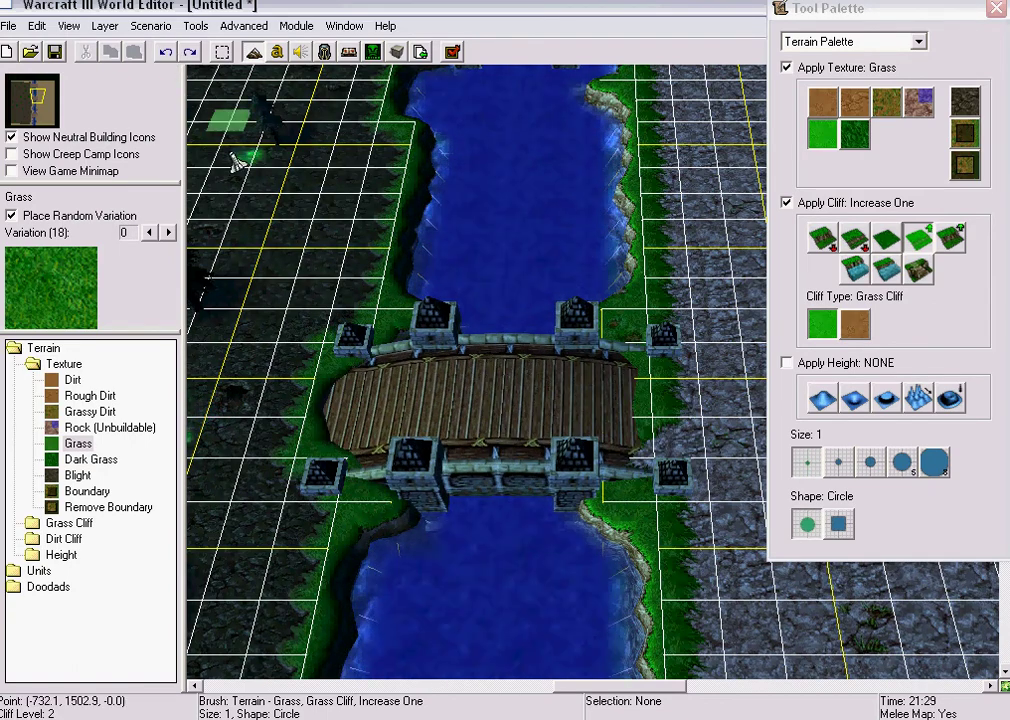
left_click(604, 404)
left_click(166, 54)
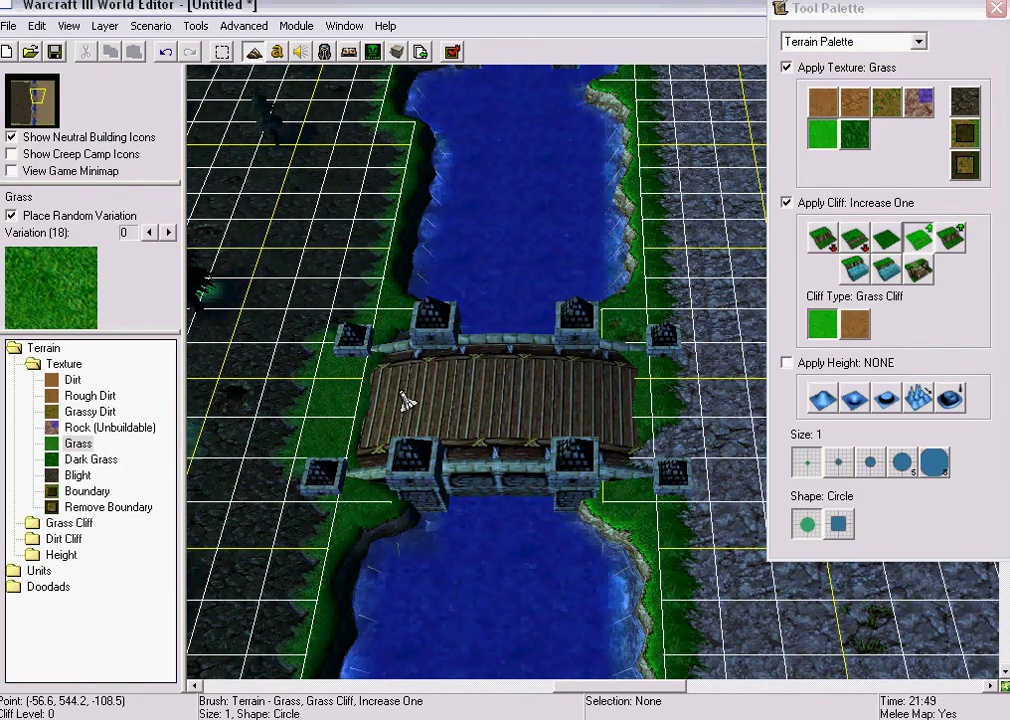
left_click(401, 440)
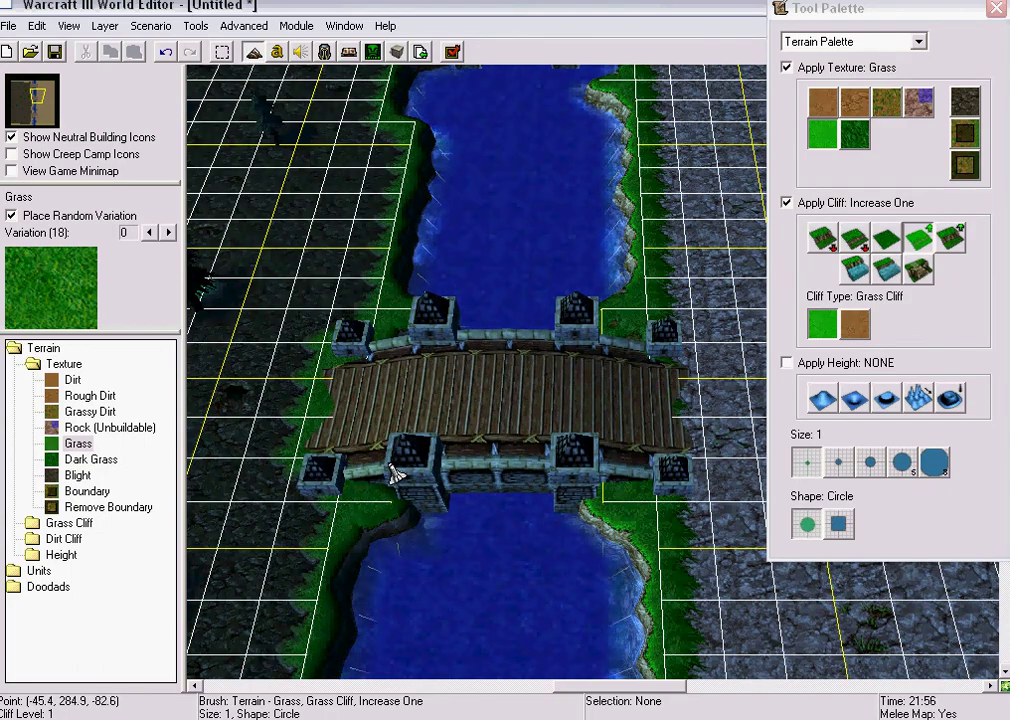
key("Up")
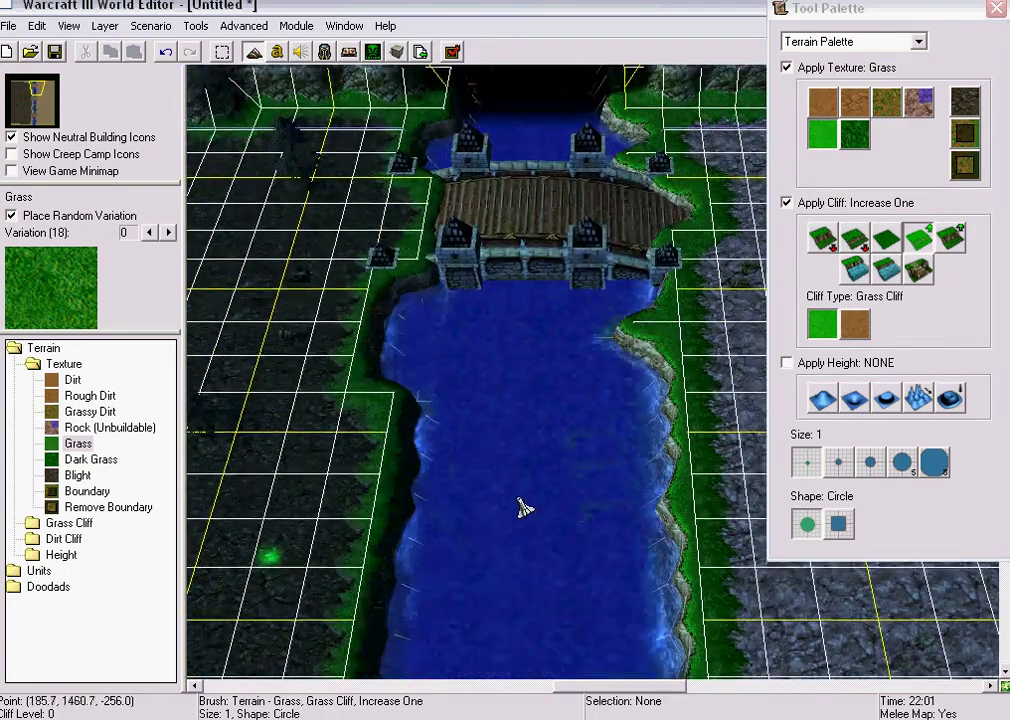
Raise grass banks at the northernmost bridge's east and west ends to widen its deck
key("Down")
key("Up")
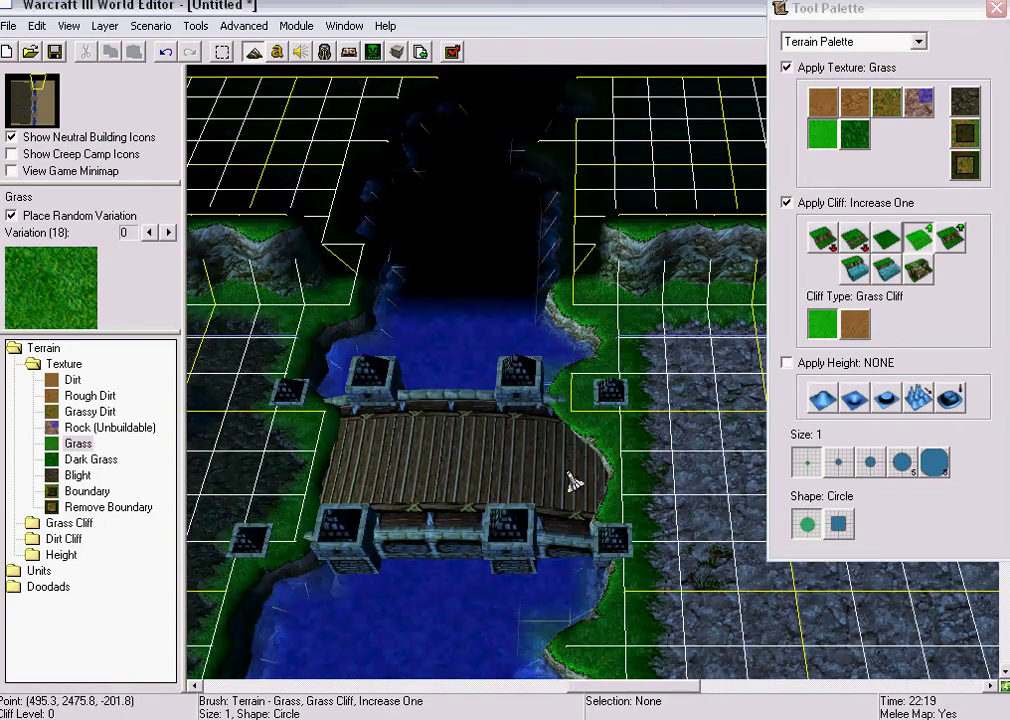
left_click(572, 500)
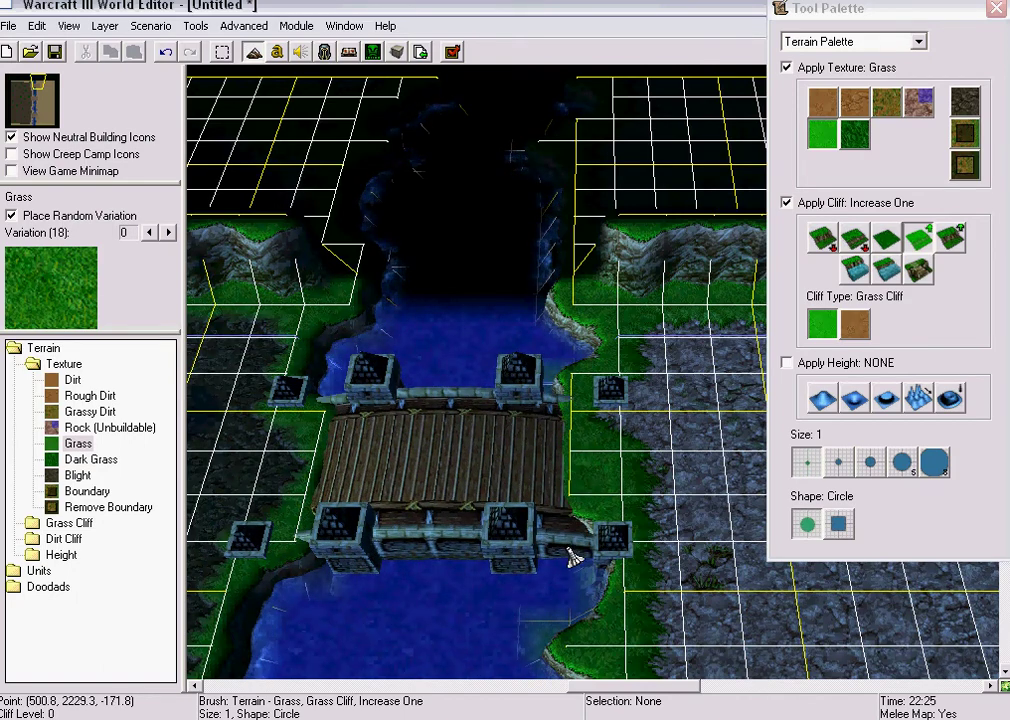
left_click(576, 549)
key("Left")
key("Up")
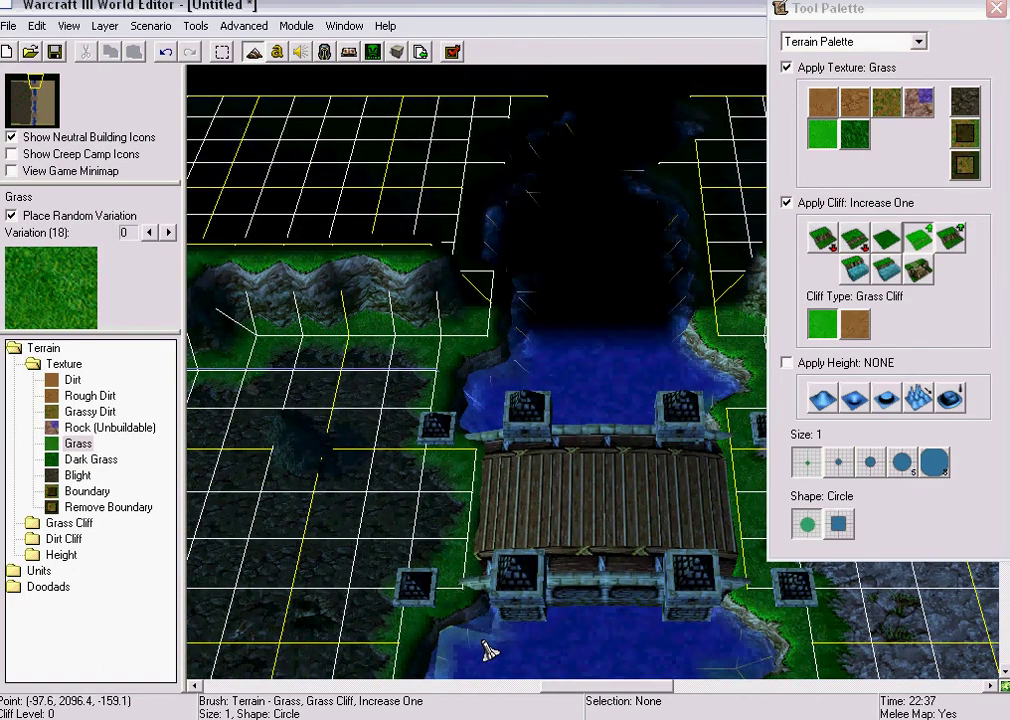
left_click(512, 520)
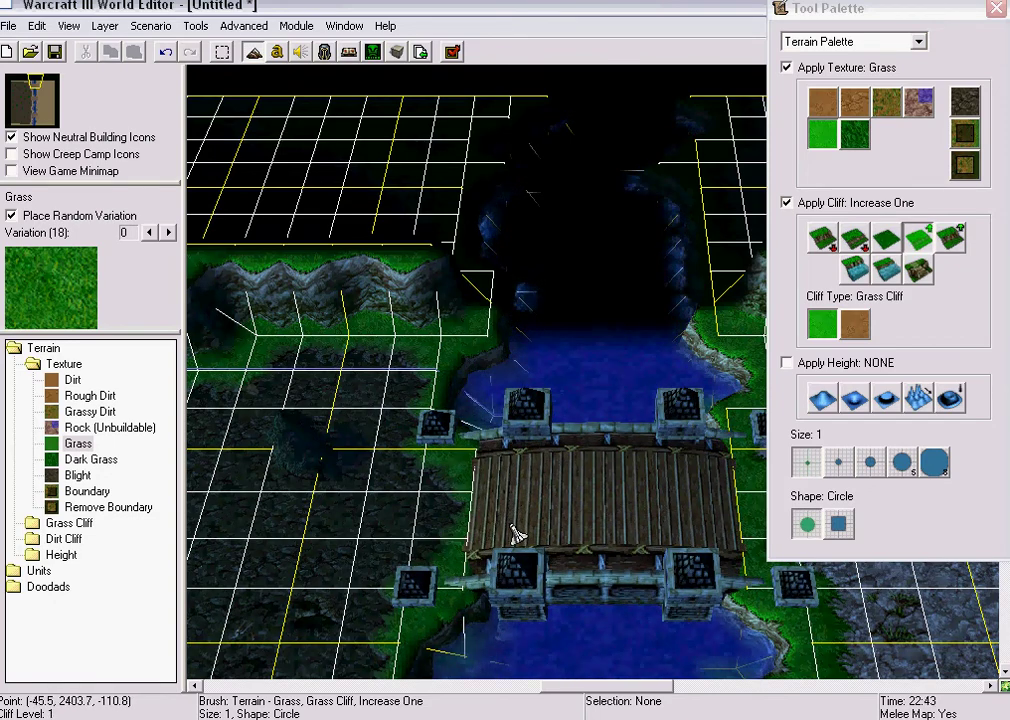
left_click(575, 530)
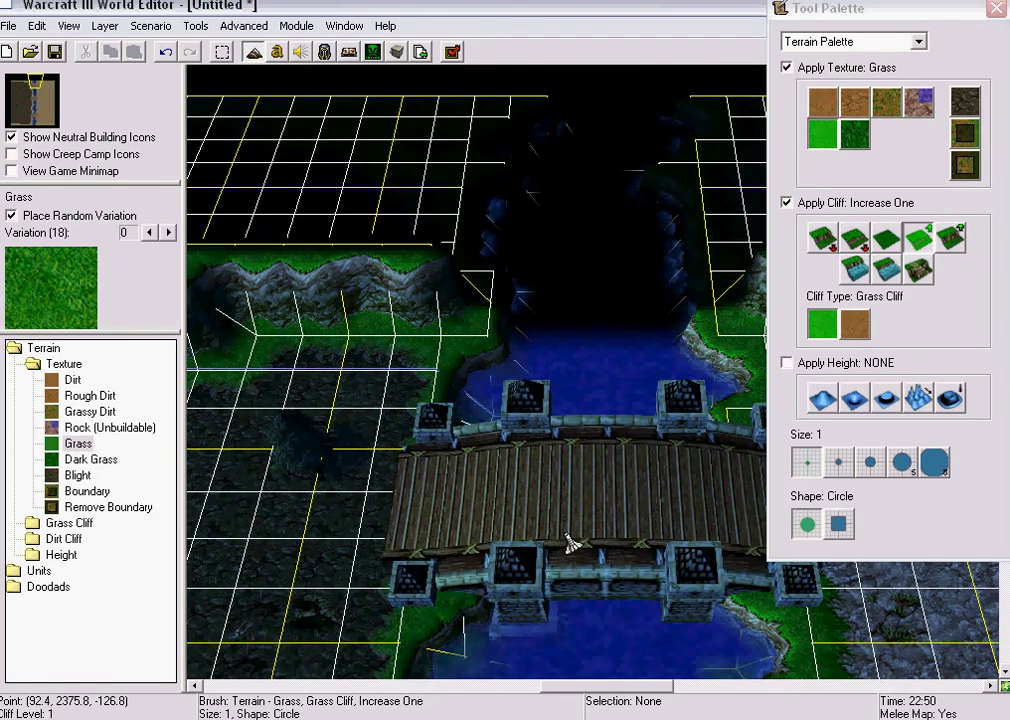
Undo the last bridge widening and pan south along the river past the bridges
left_click(168, 51)
right_click_drag(627, 523, 620, 315)
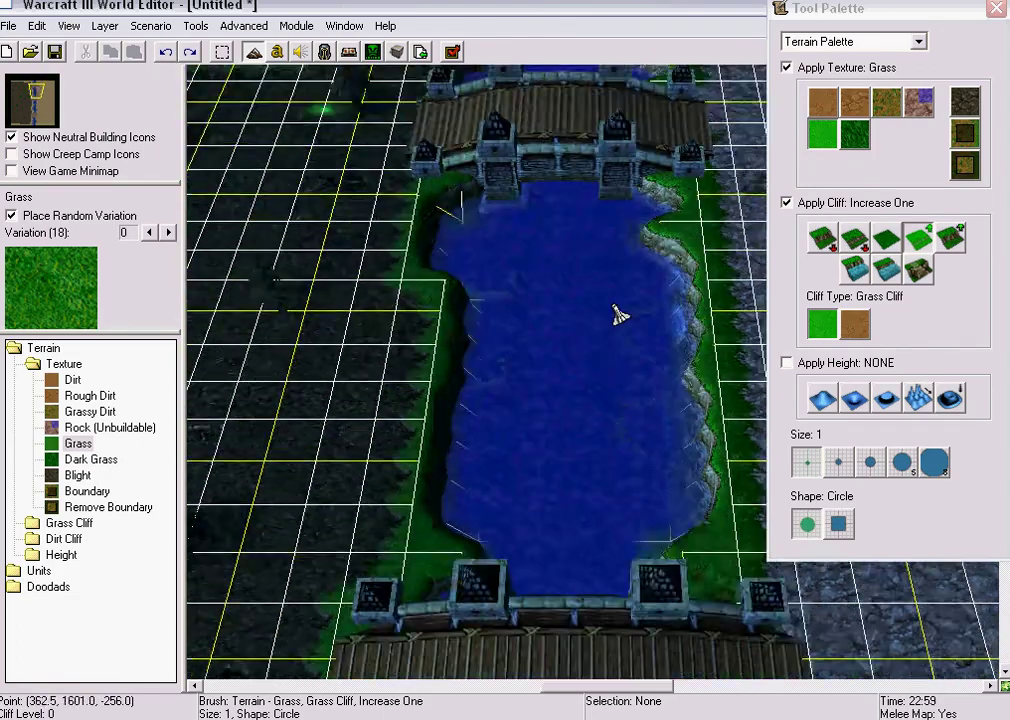
key("Down")
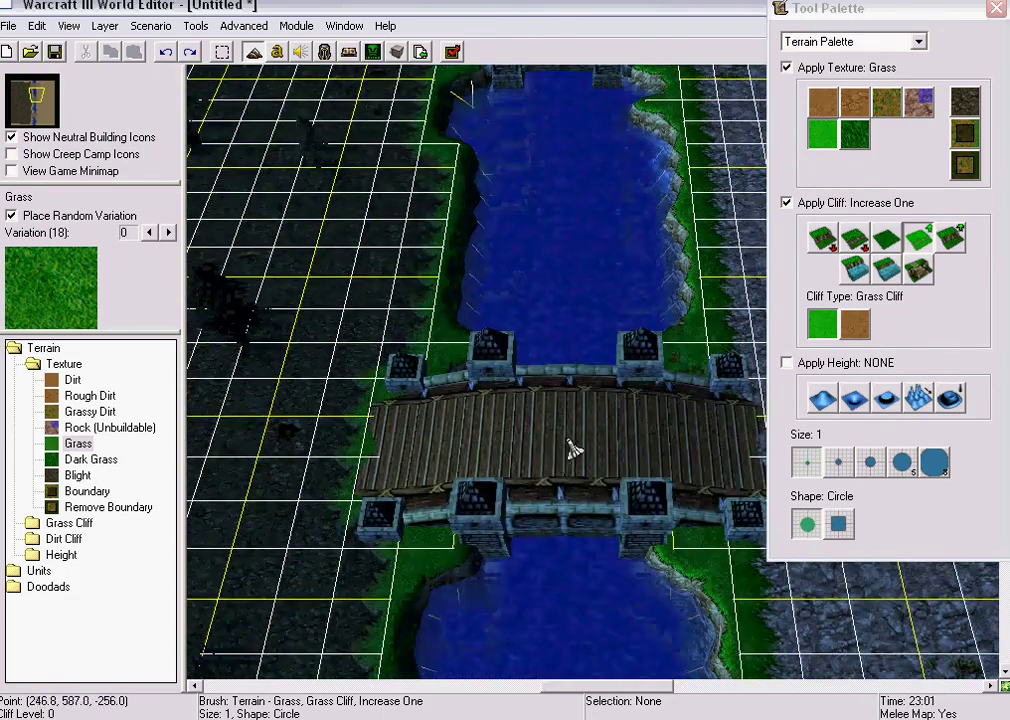
key("Down")
key("Down")
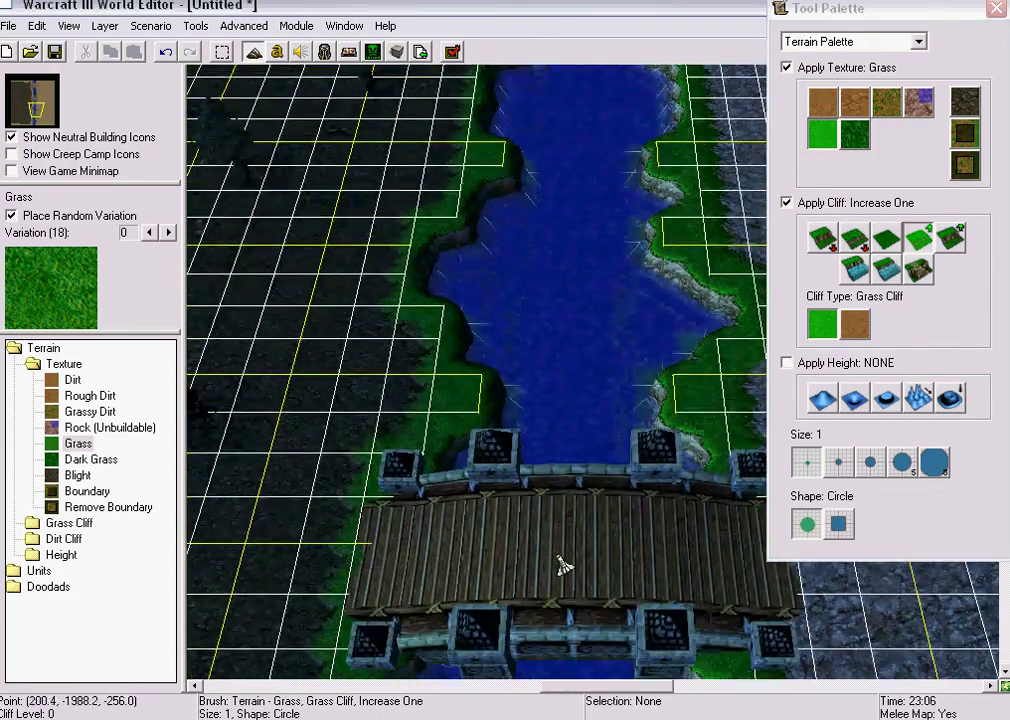
key("Down")
key("Down")
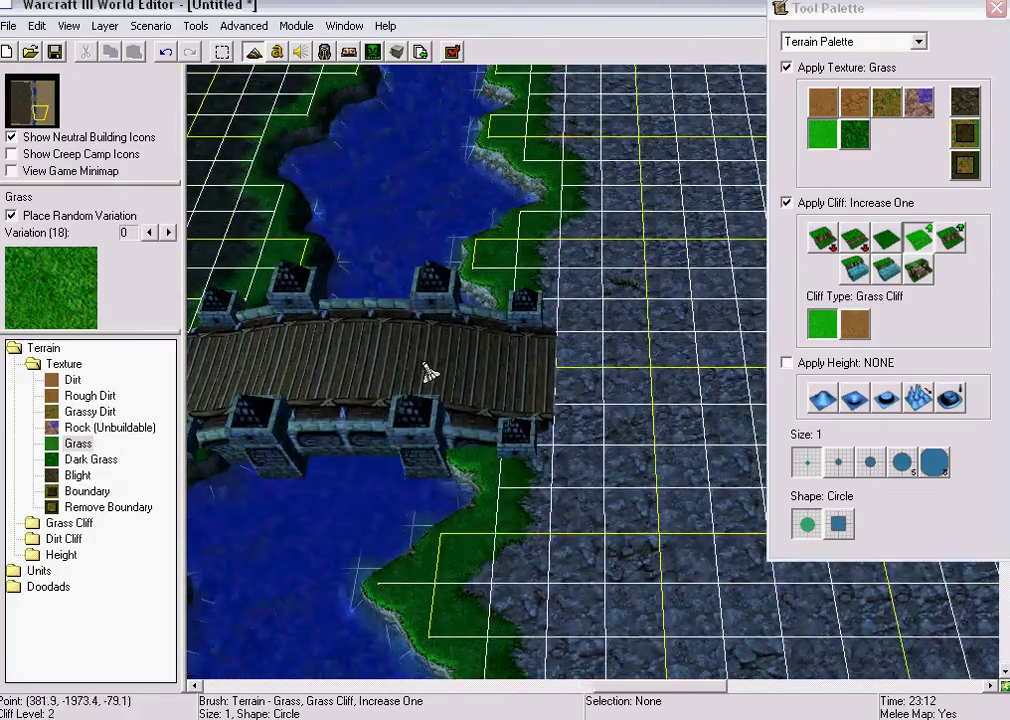
key("Down")
Pan across the rocky east bank and back to inspect the river and bridges
key("Down")
key("Down")
key("Right")
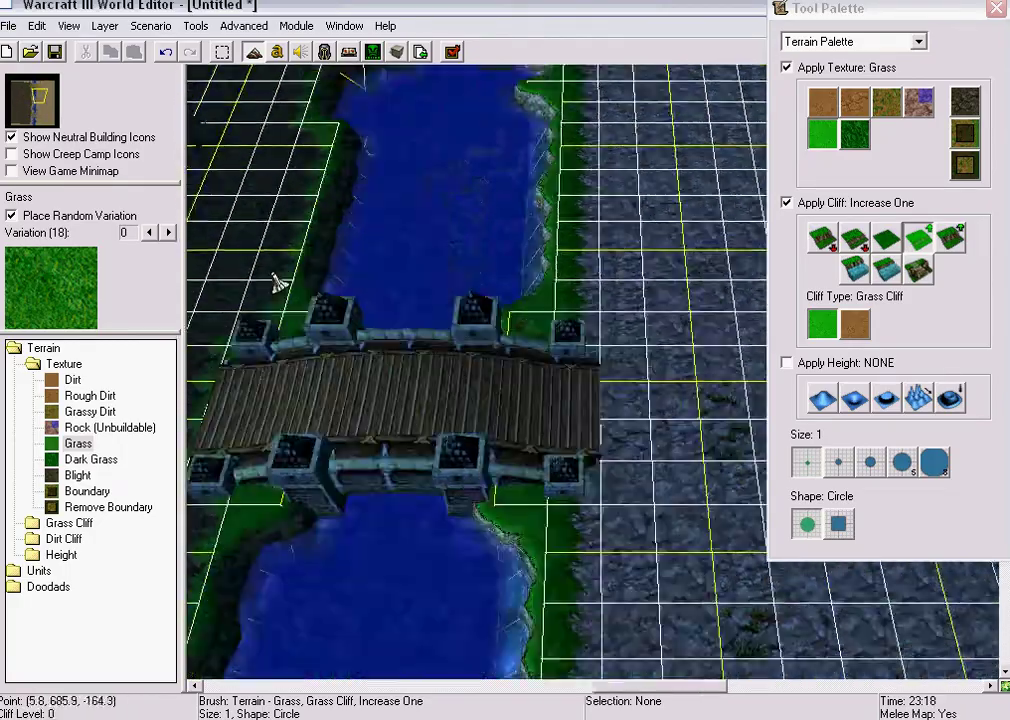
key("Right")
key("Down")
key("Up")
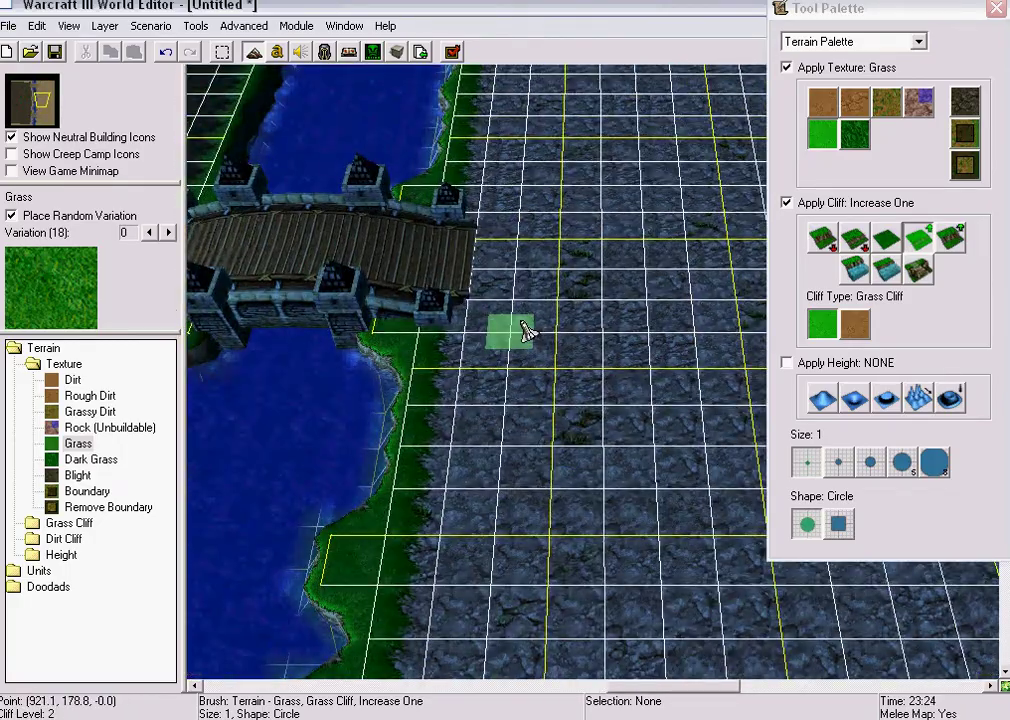
key("Right")
key("Right")
key("Up")
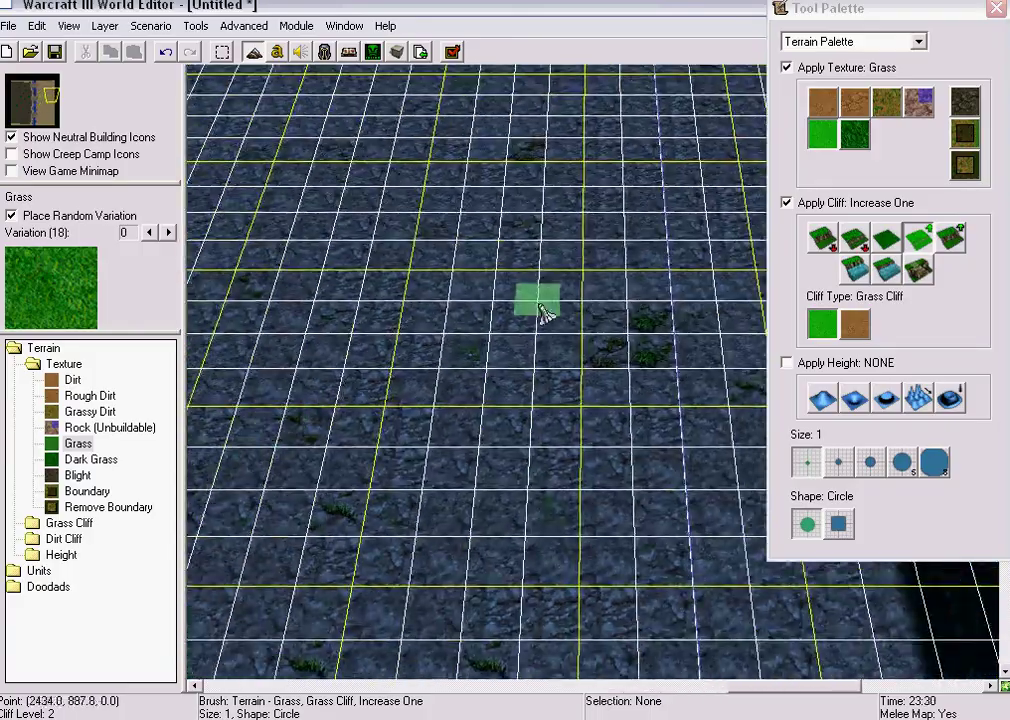
key("Right")
key("Up")
key("Left")
key("Up")
key("Up")
key("Down")
key("Left")
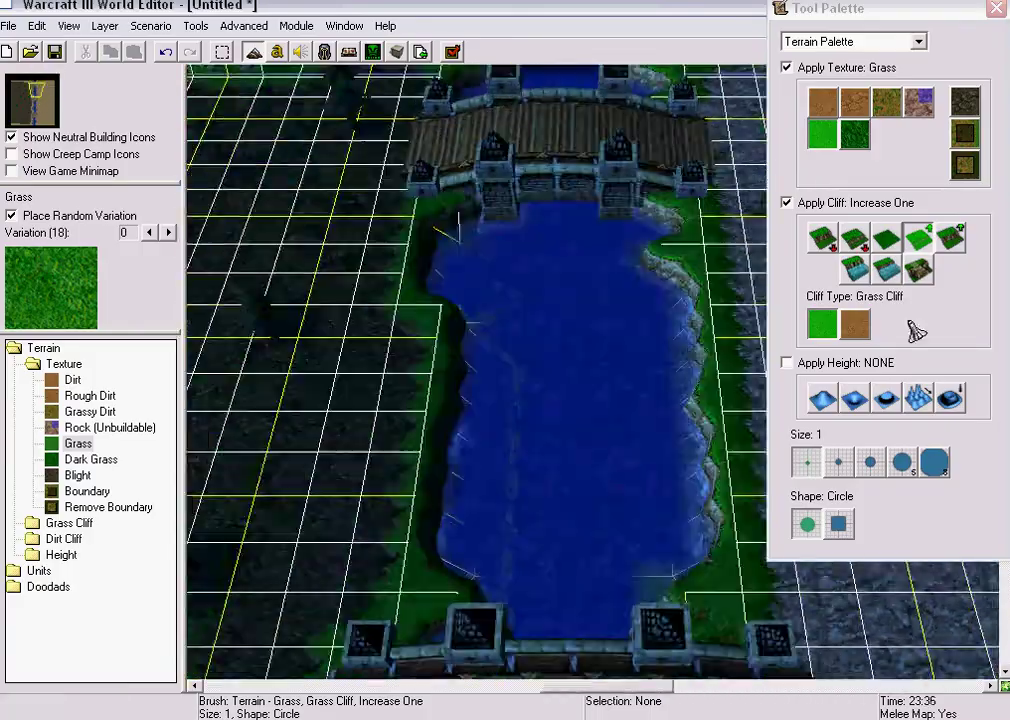